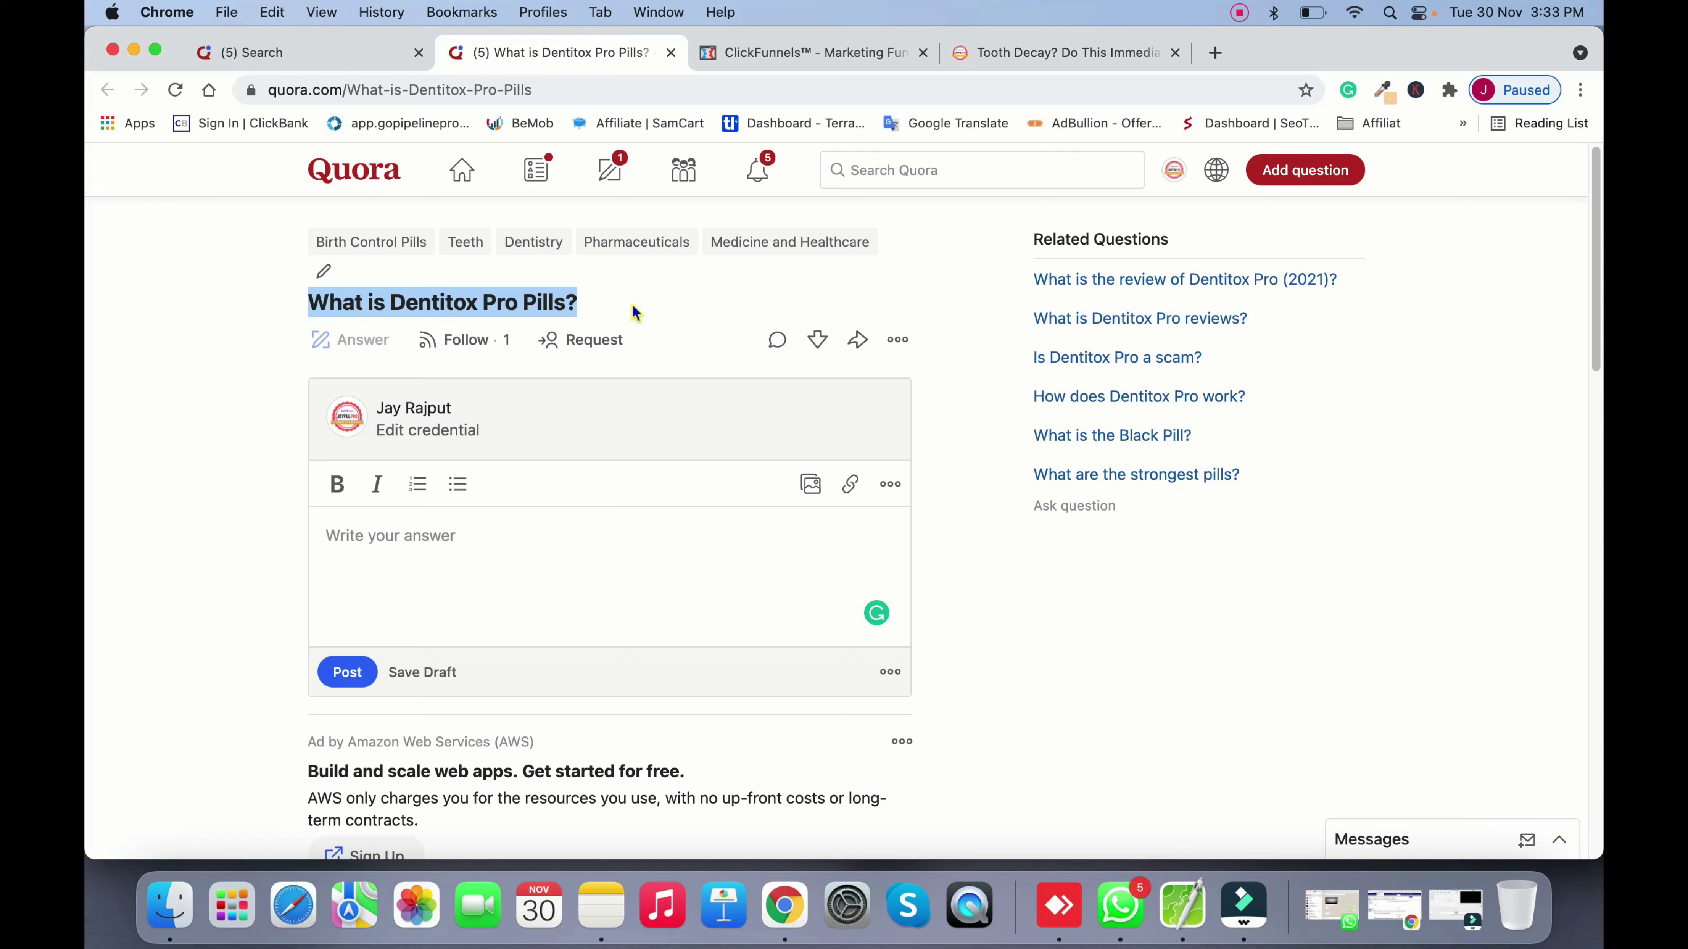
# Search Google for the selected Quora question "What is Dentitox Pro Pills?"
pyautogui.rightClick(493, 299)
pyautogui.click(563, 394)
pyautogui.rightClick(493, 301)
pyautogui.click(657, 396)
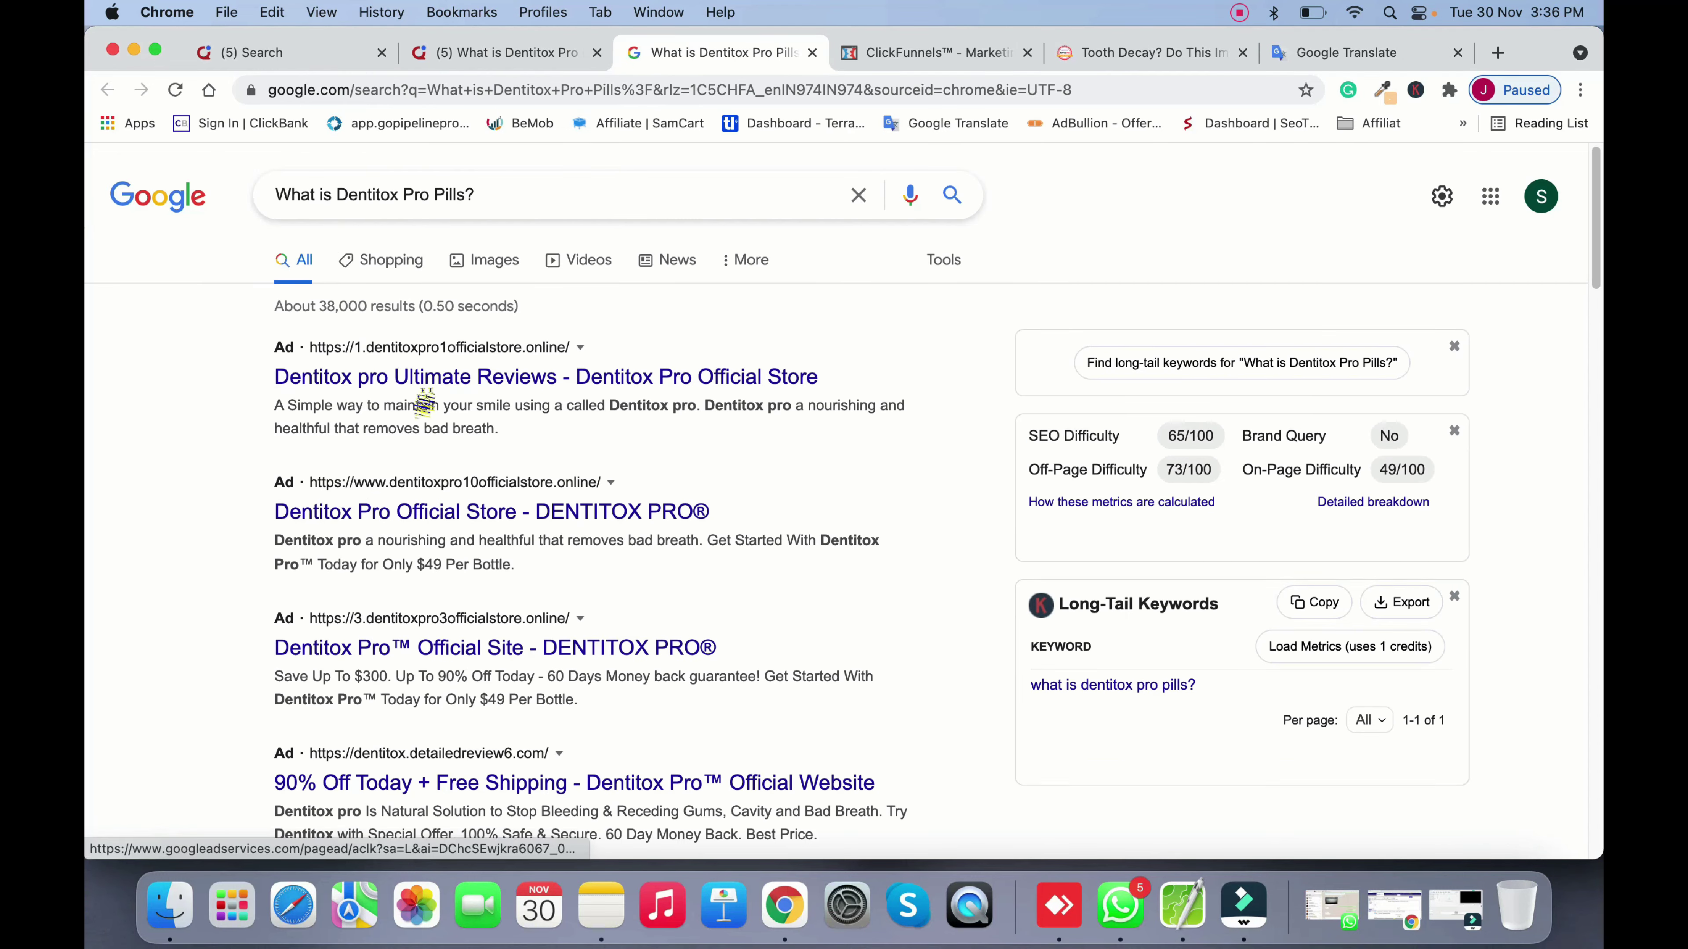
# Examine the Google results to find where the Quora page ranks, comparing it with the open Quora question
pyautogui.scroll(-10, 399, 476)
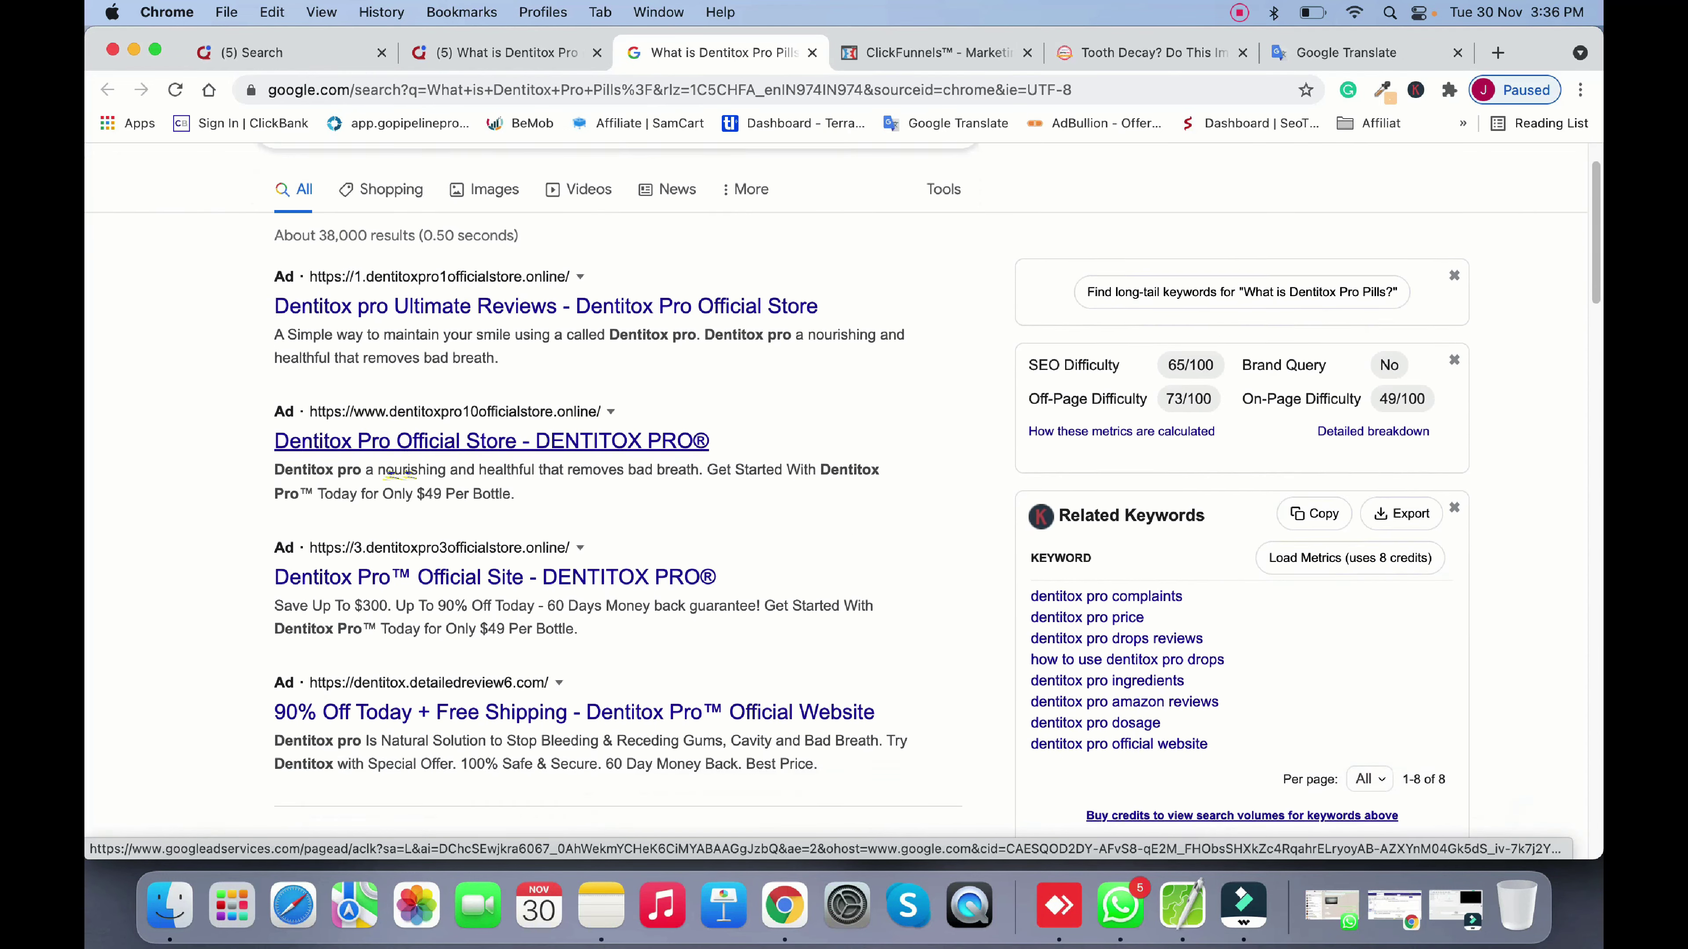
pyautogui.scroll(-4, 394, 474)
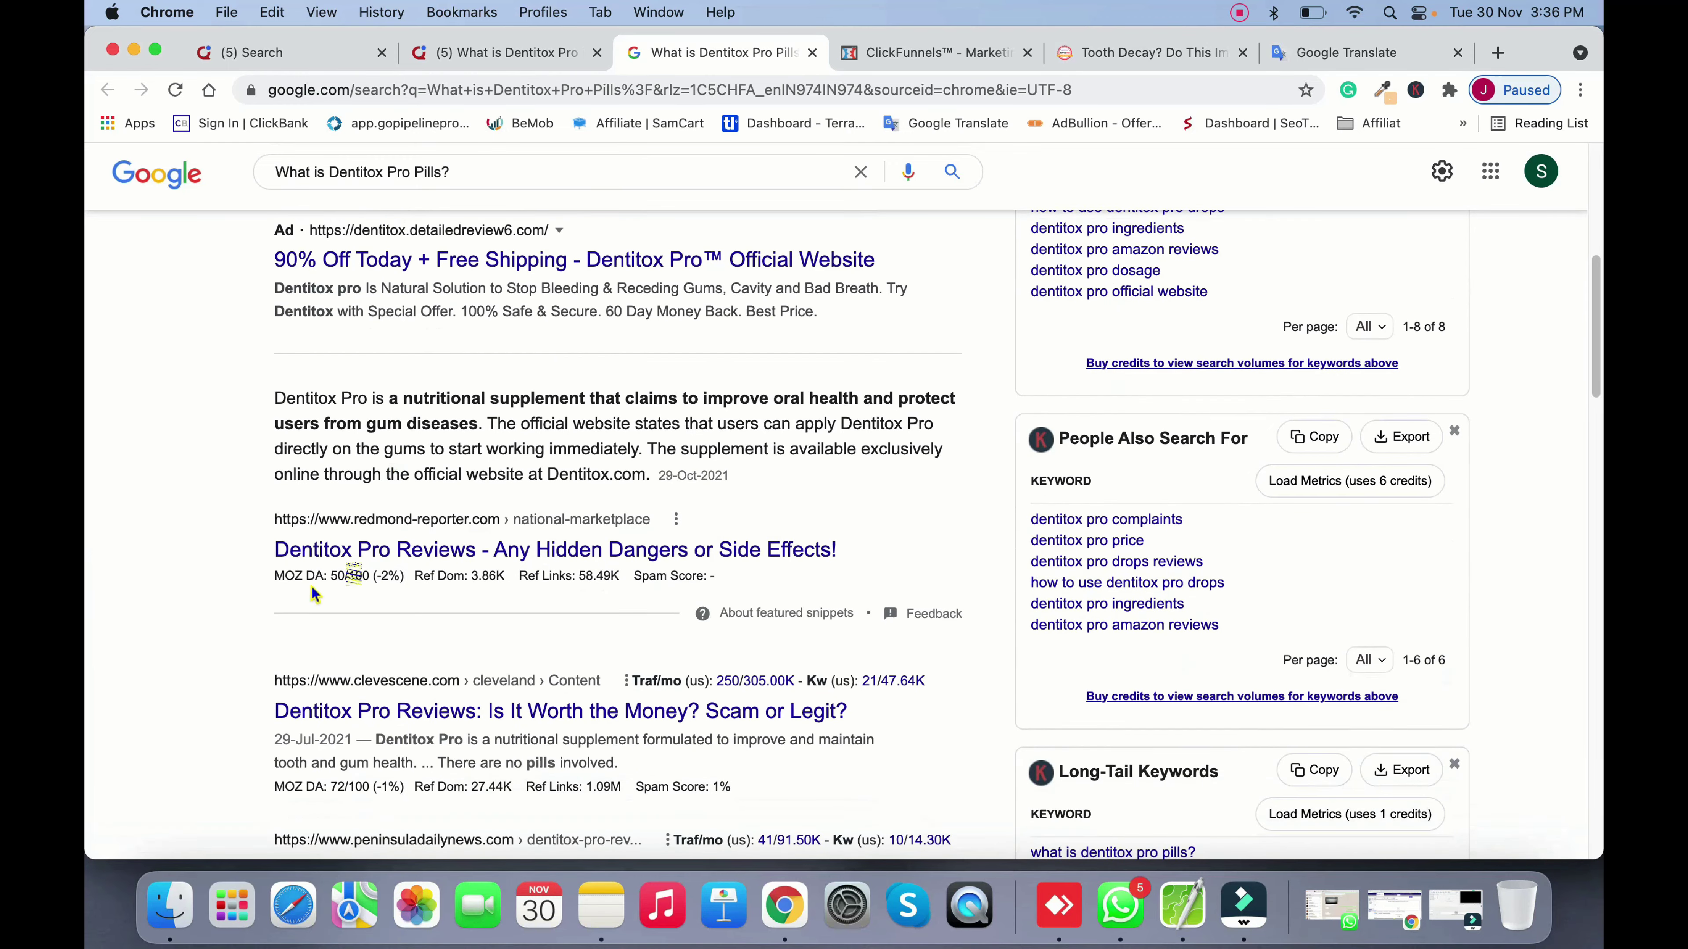
pyautogui.moveTo(568, 426)
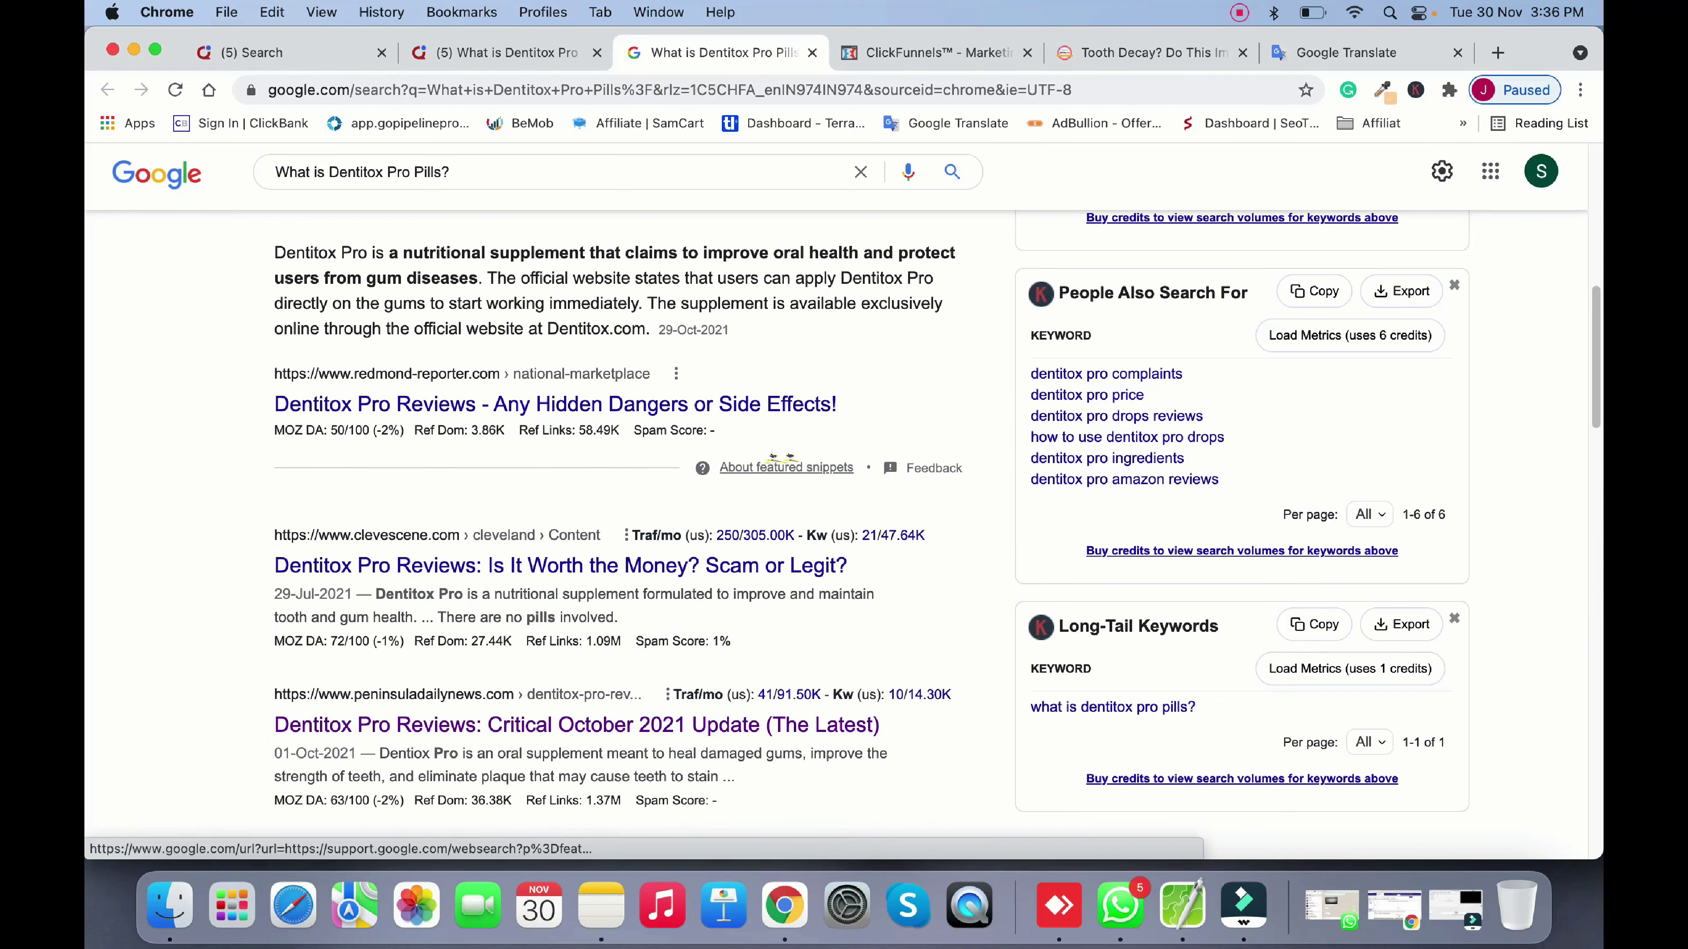
pyautogui.scroll(-1, 465, 532)
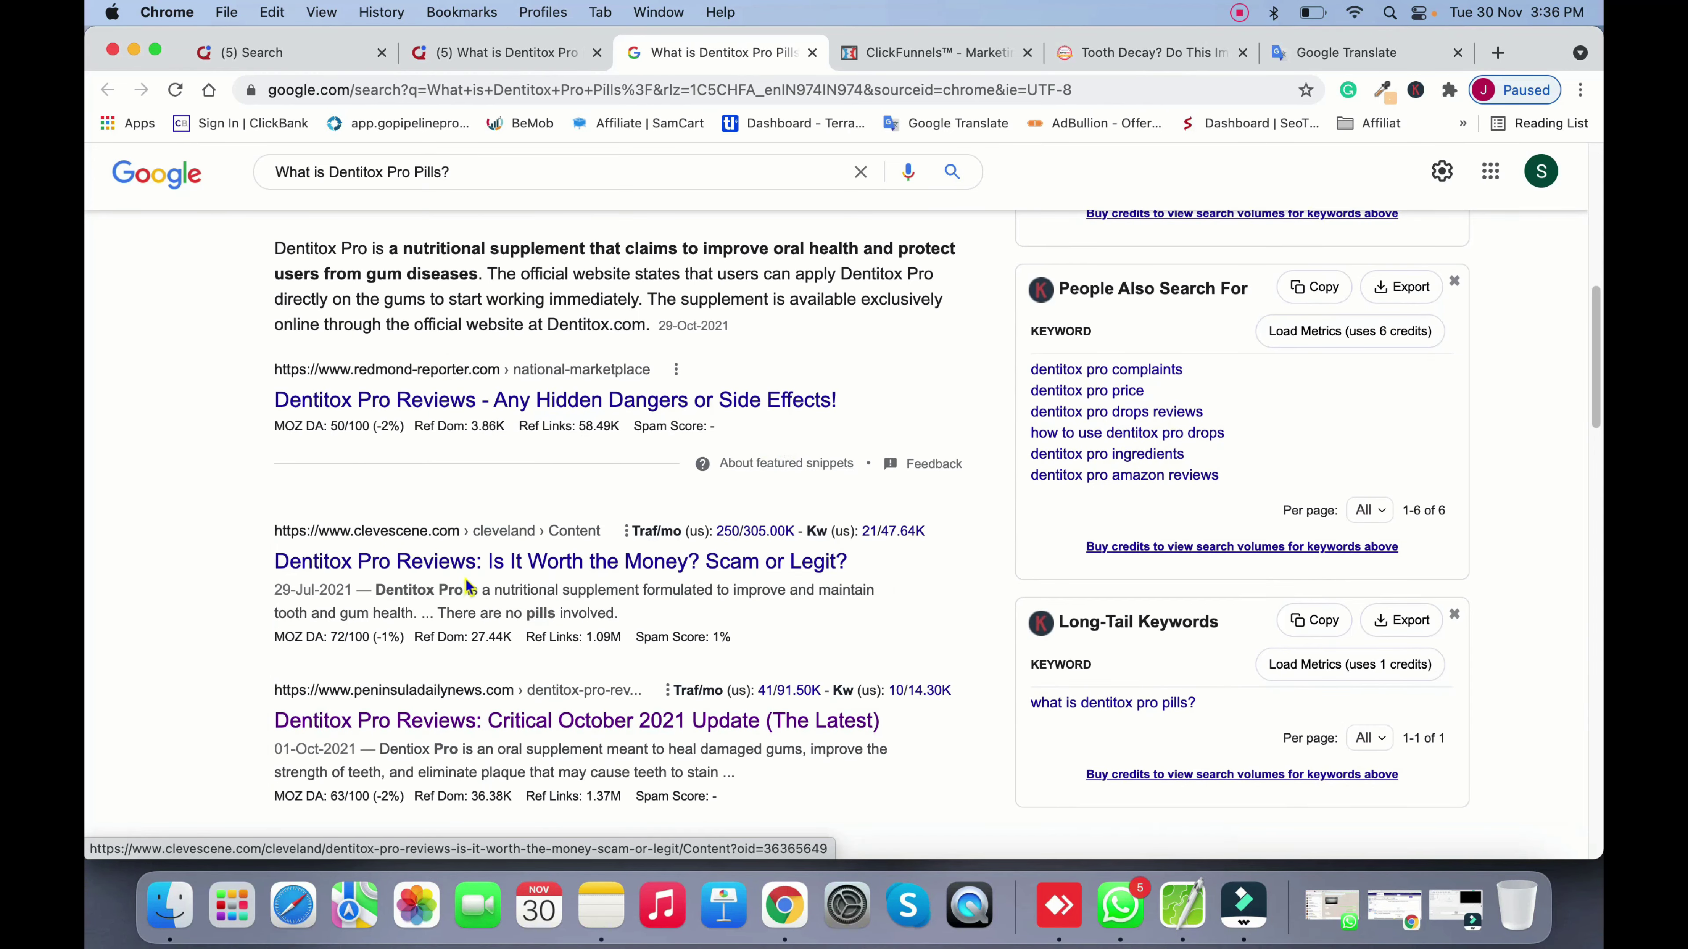
pyautogui.scroll(-3, 458, 582)
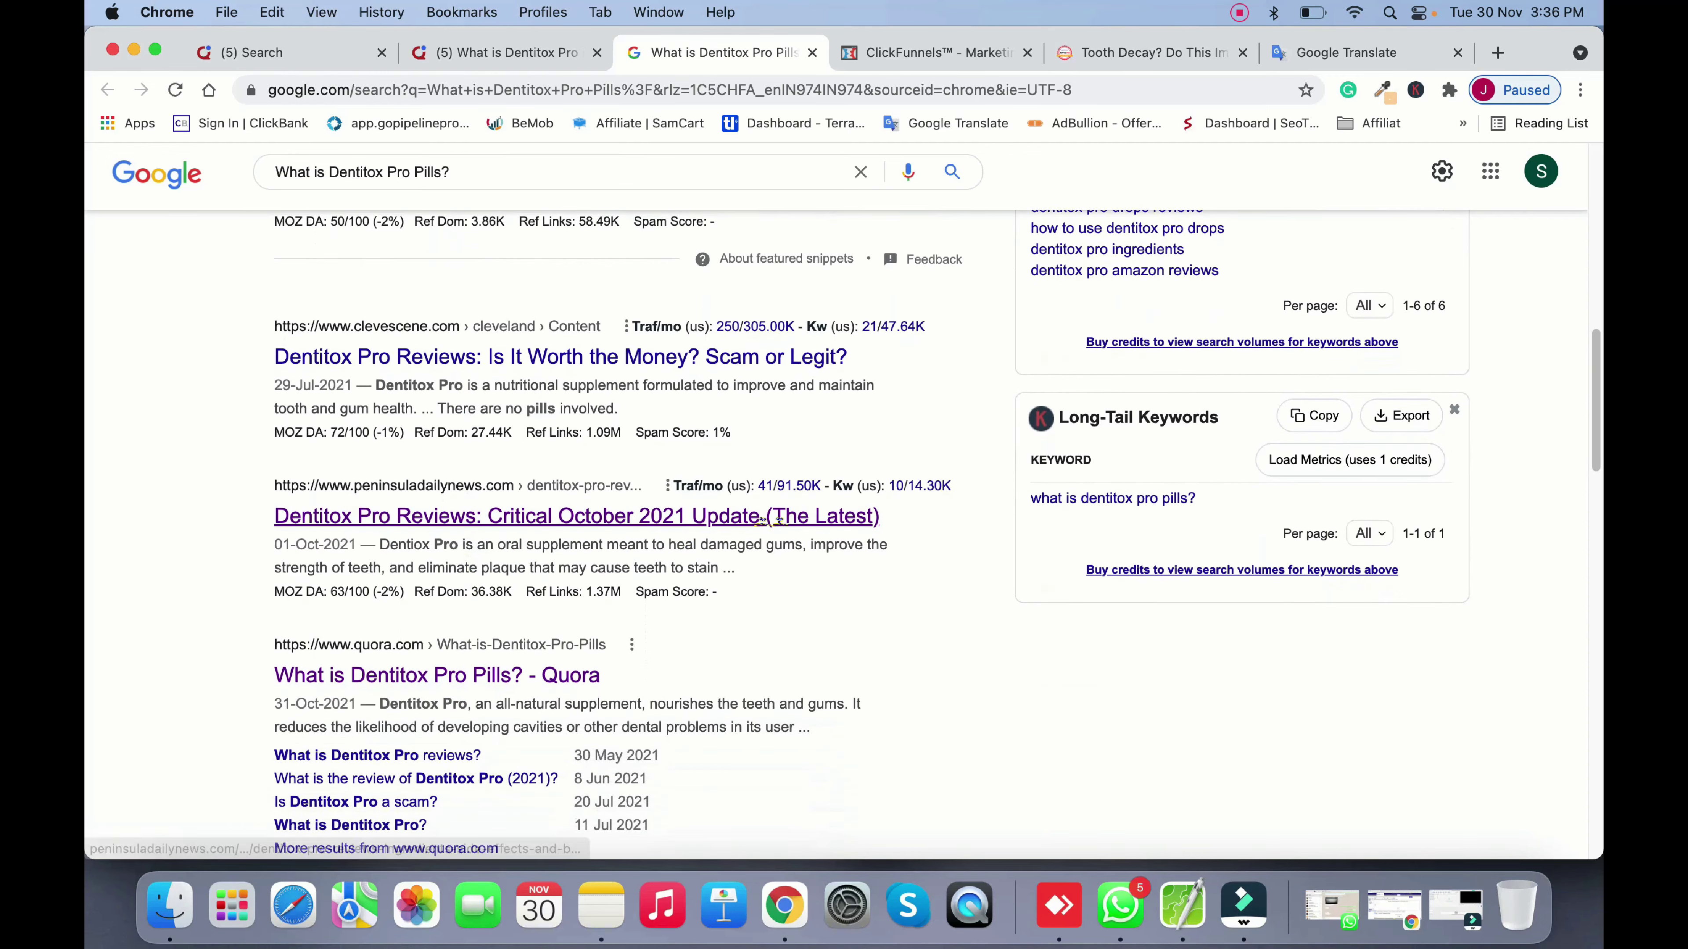
pyautogui.scroll(-2, 468, 578)
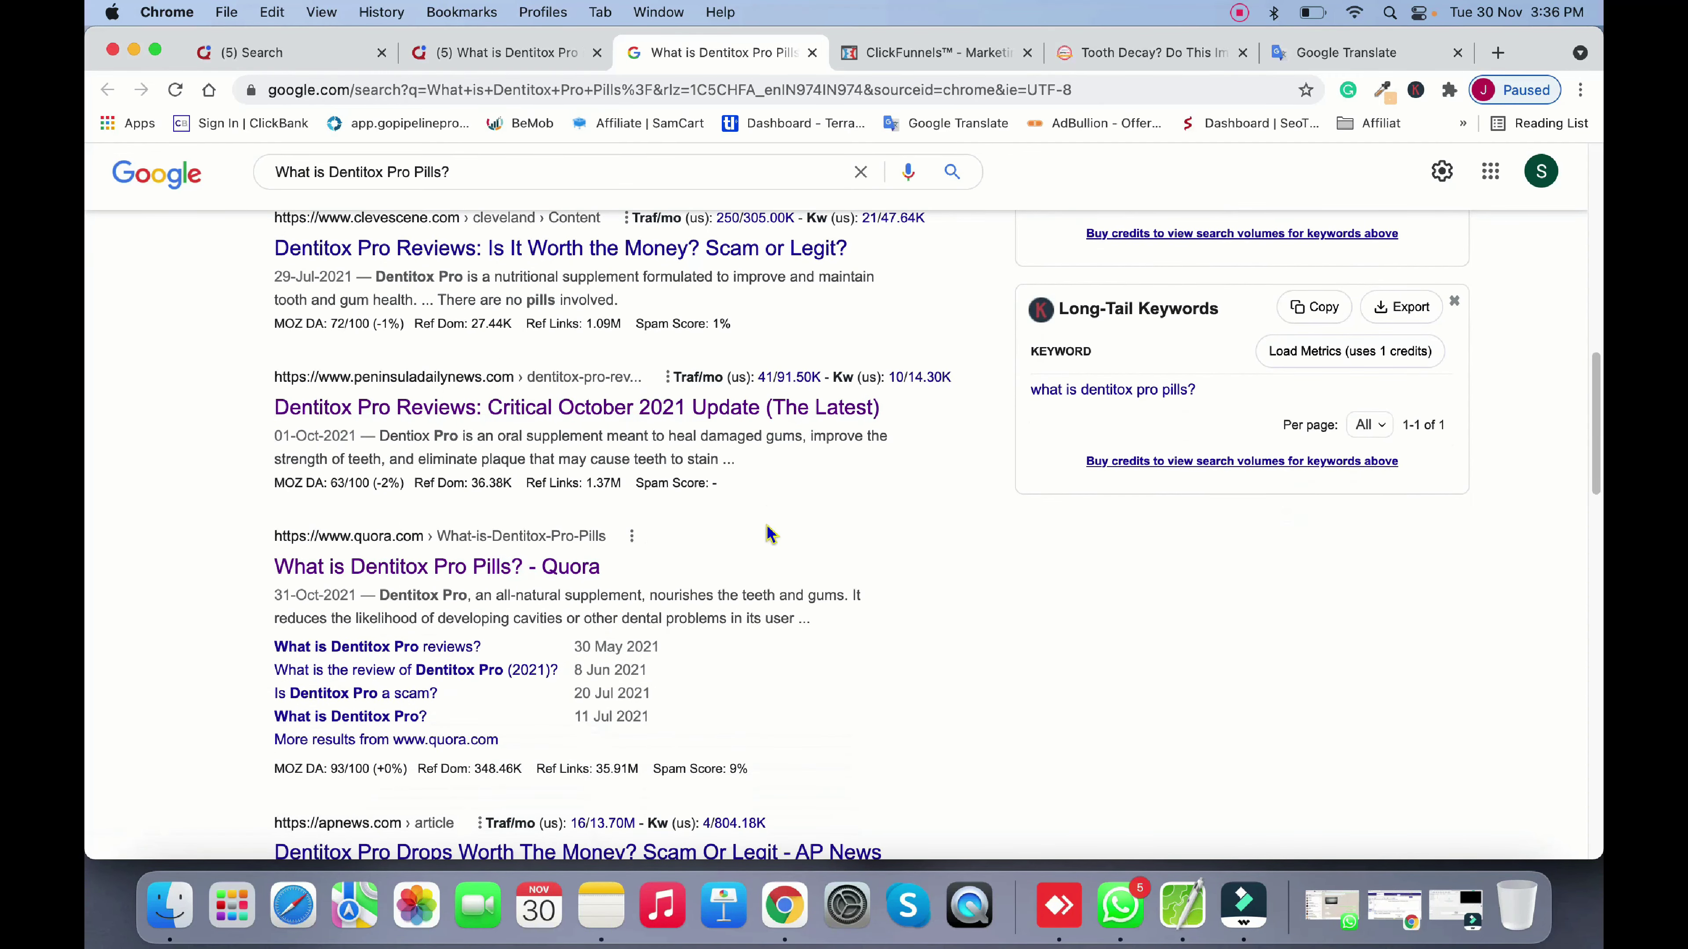
pyautogui.scroll(-1, 768, 534)
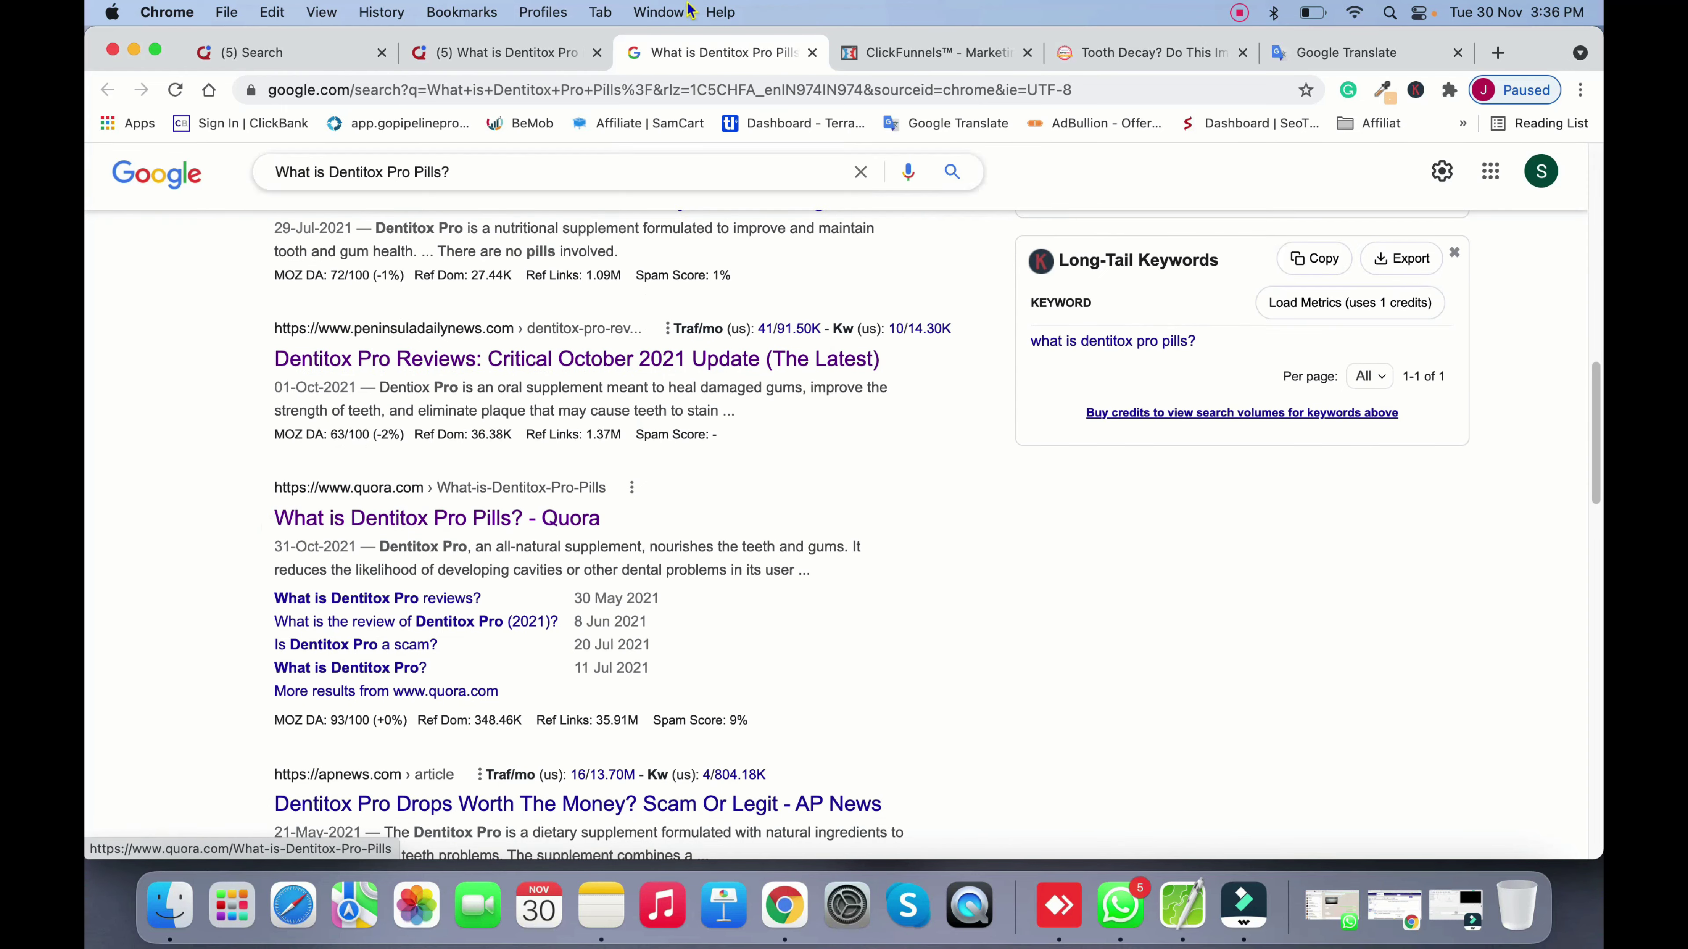
pyautogui.click(535, 59)
pyautogui.click(726, 52)
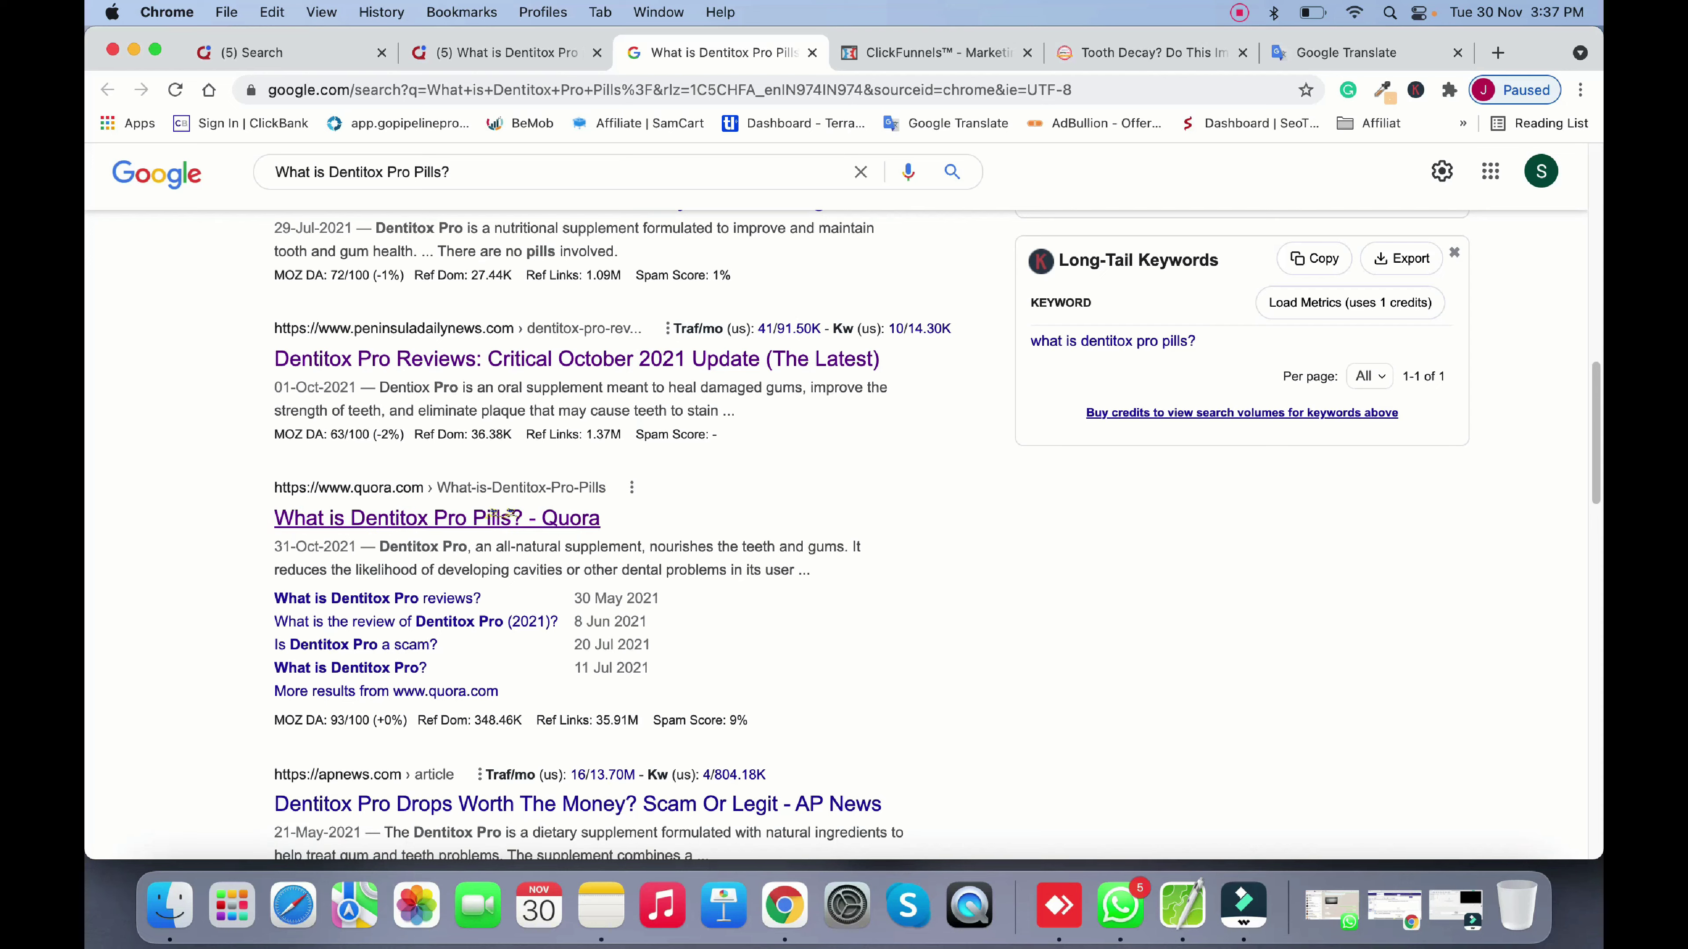
# Open the "What is Dentitox Pro Pills? - Quora" result in a new tab and read through its existing answer
pyautogui.rightClick(500, 517)
pyautogui.click(586, 497)
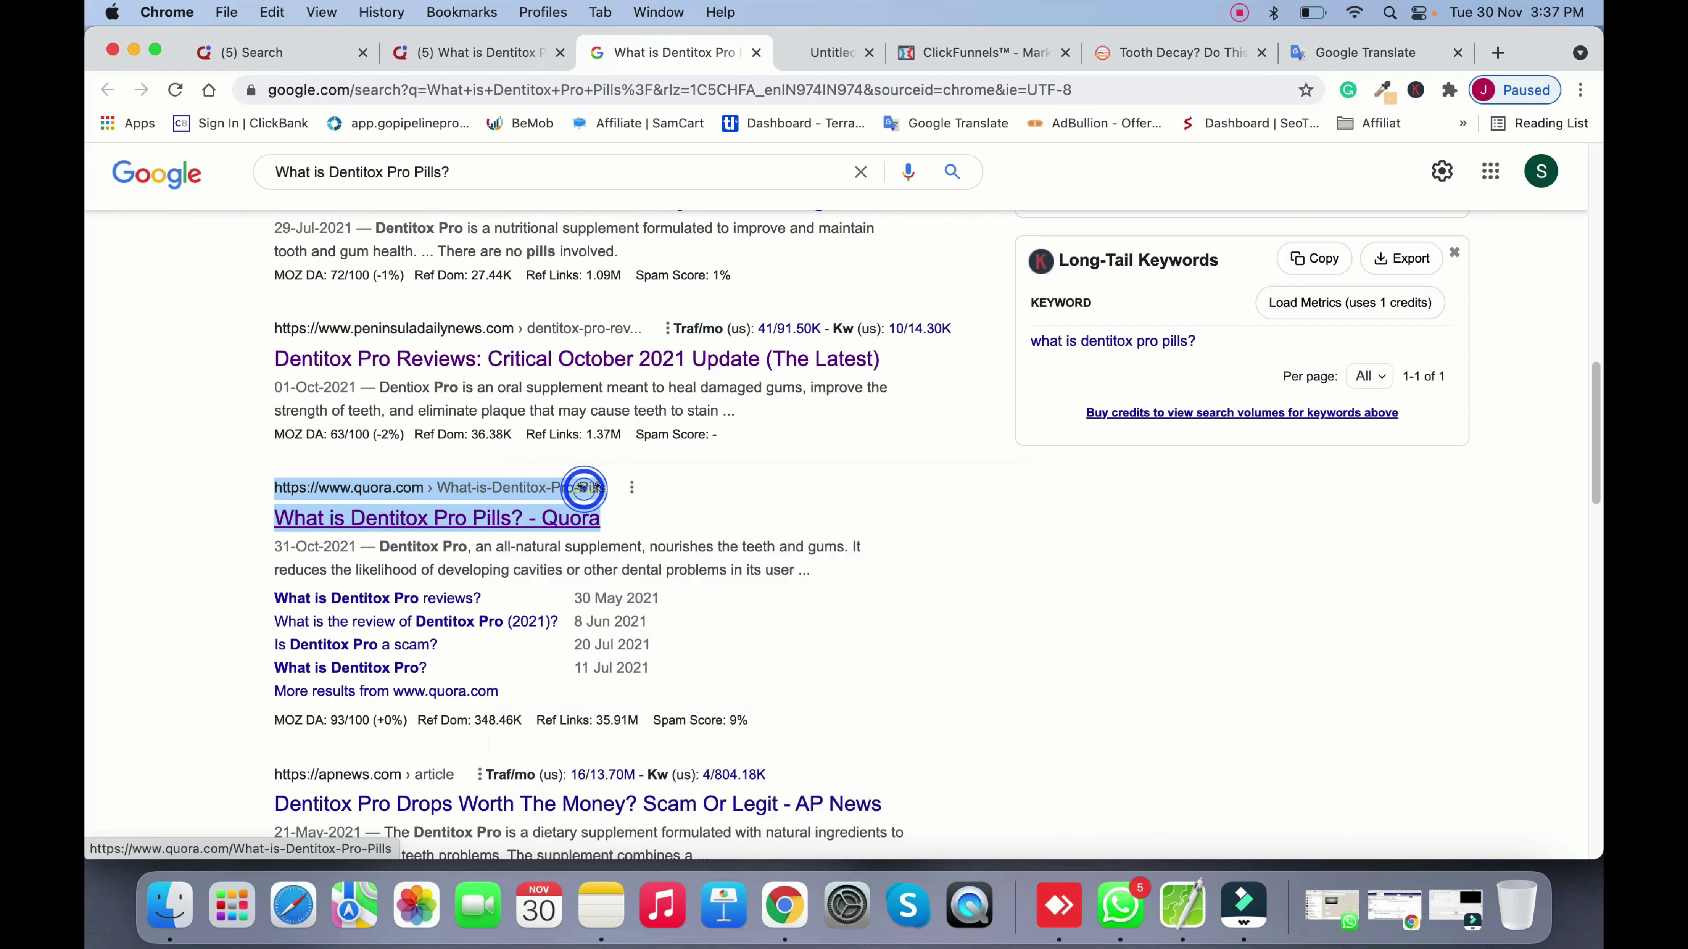
pyautogui.click(834, 53)
pyautogui.scroll(-9, 721, 405)
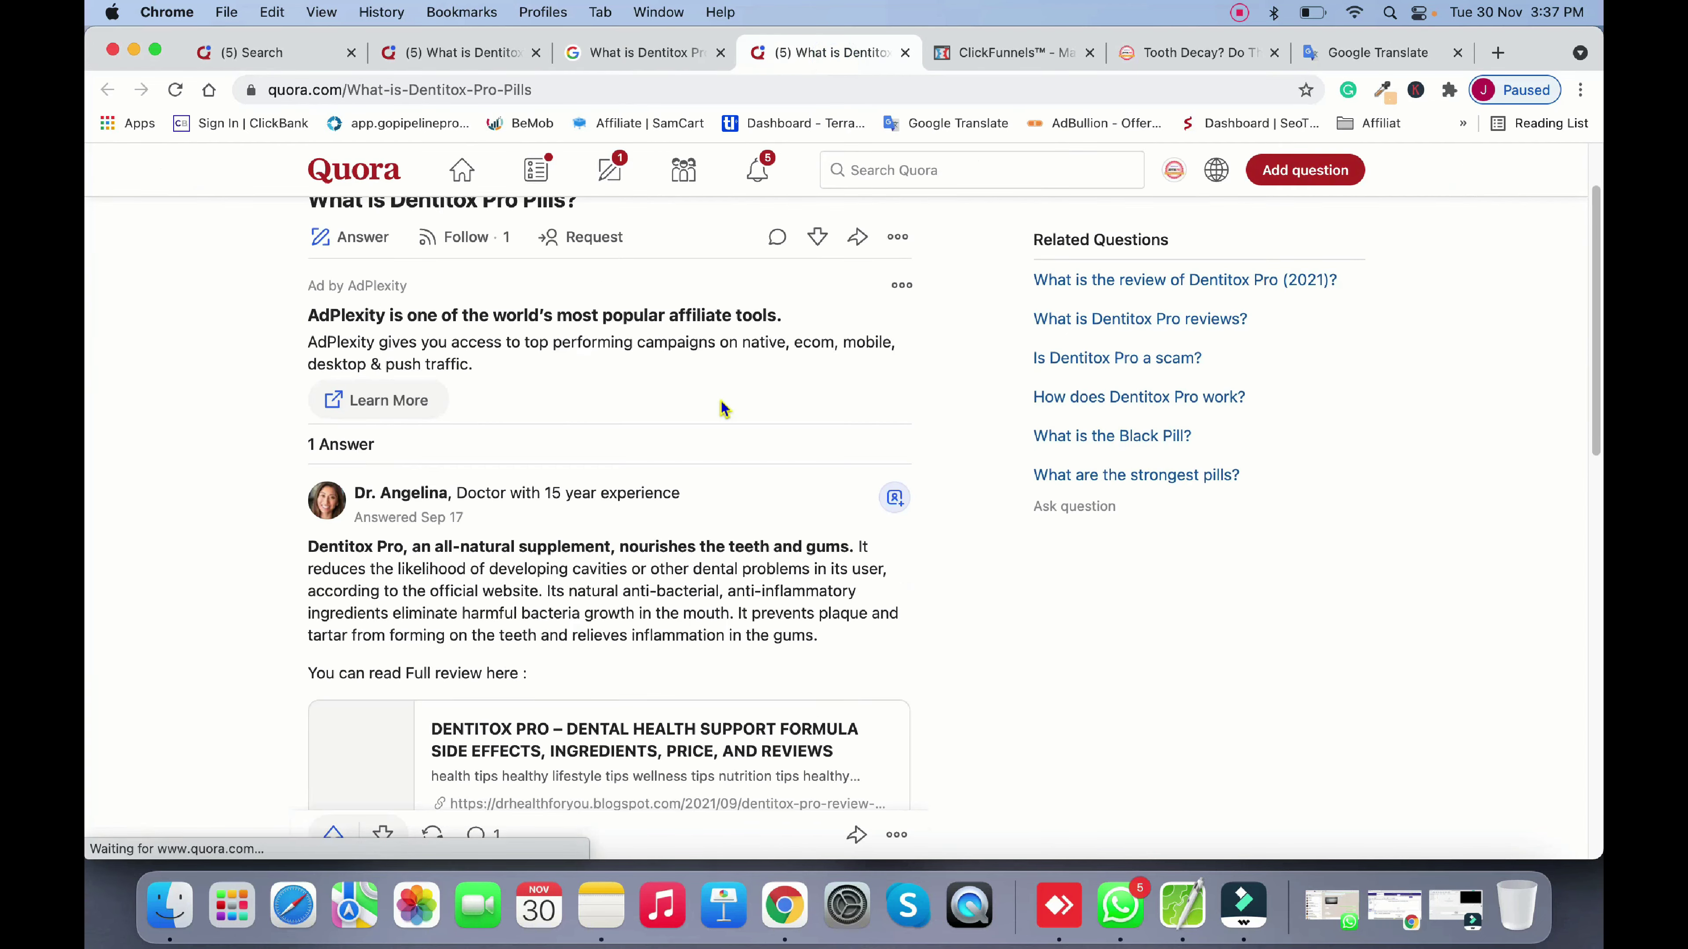
pyautogui.scroll(-5, 423, 549)
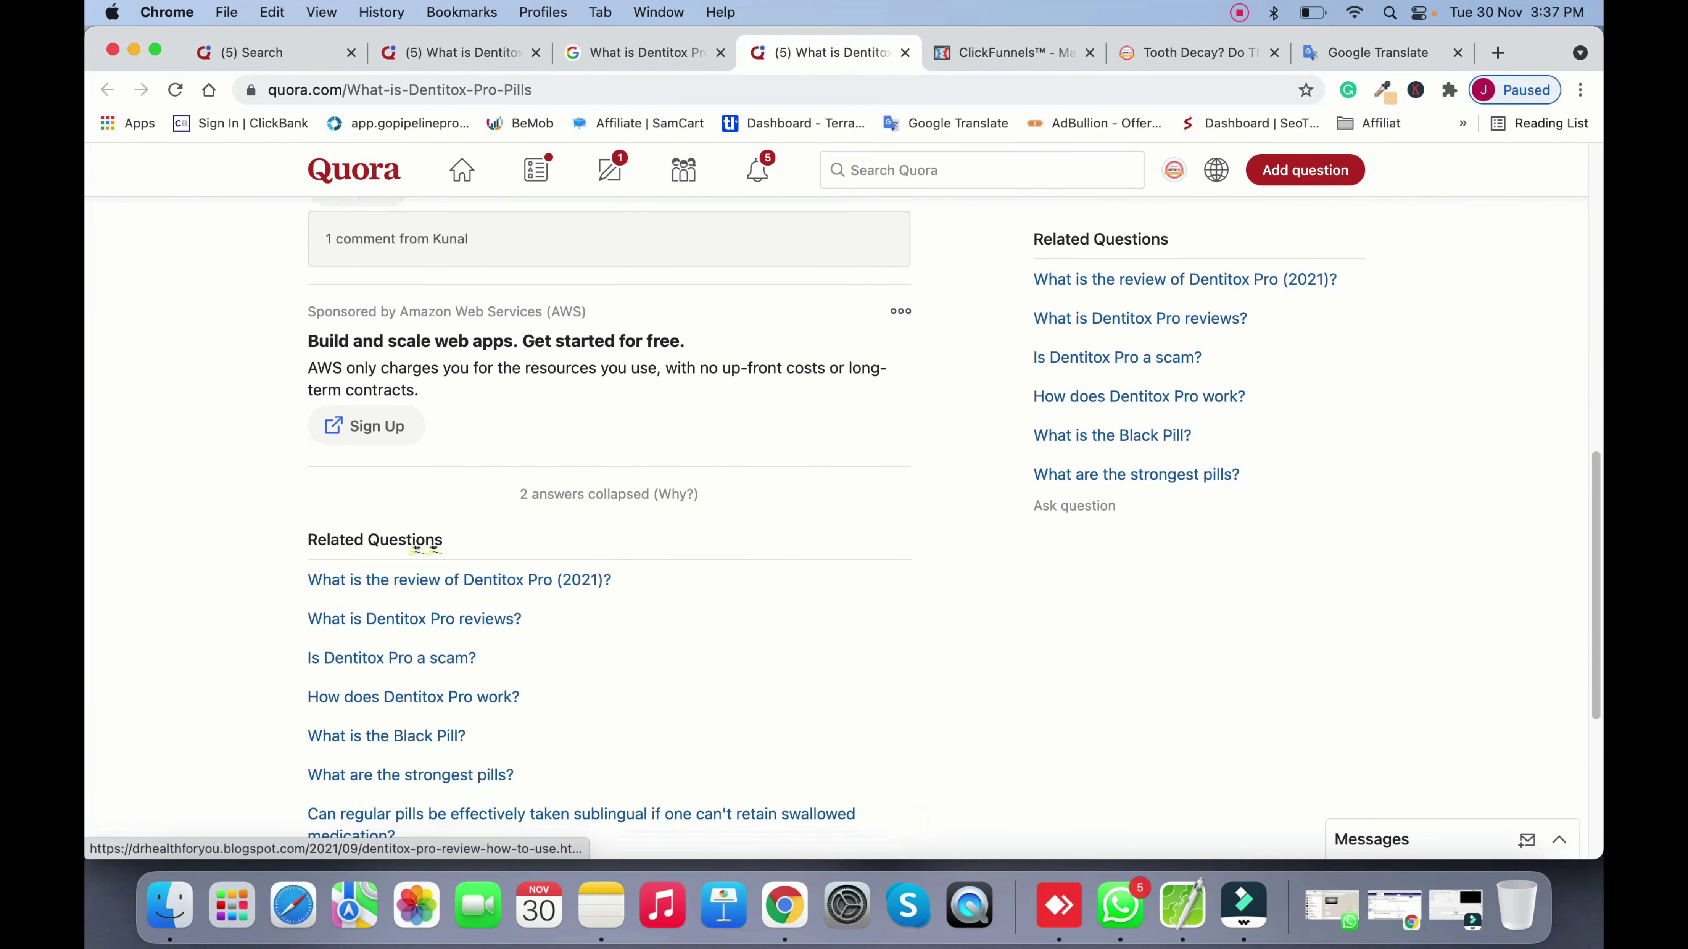
pyautogui.scroll(13, 421, 553)
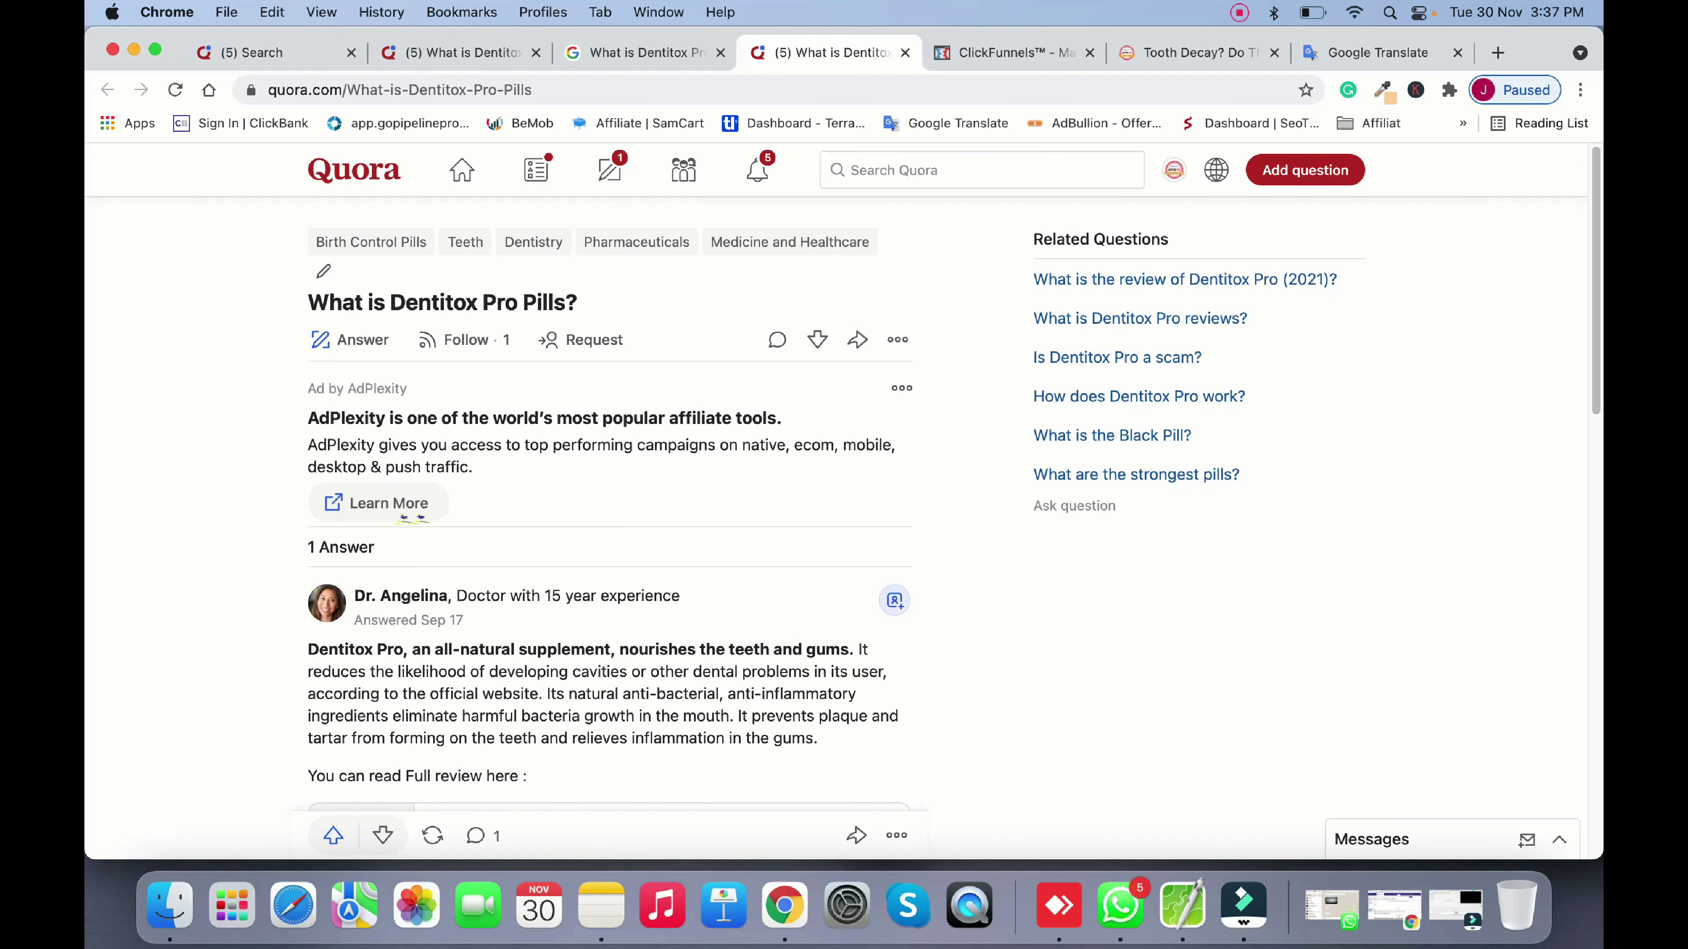
pyautogui.scroll(-4, 531, 691)
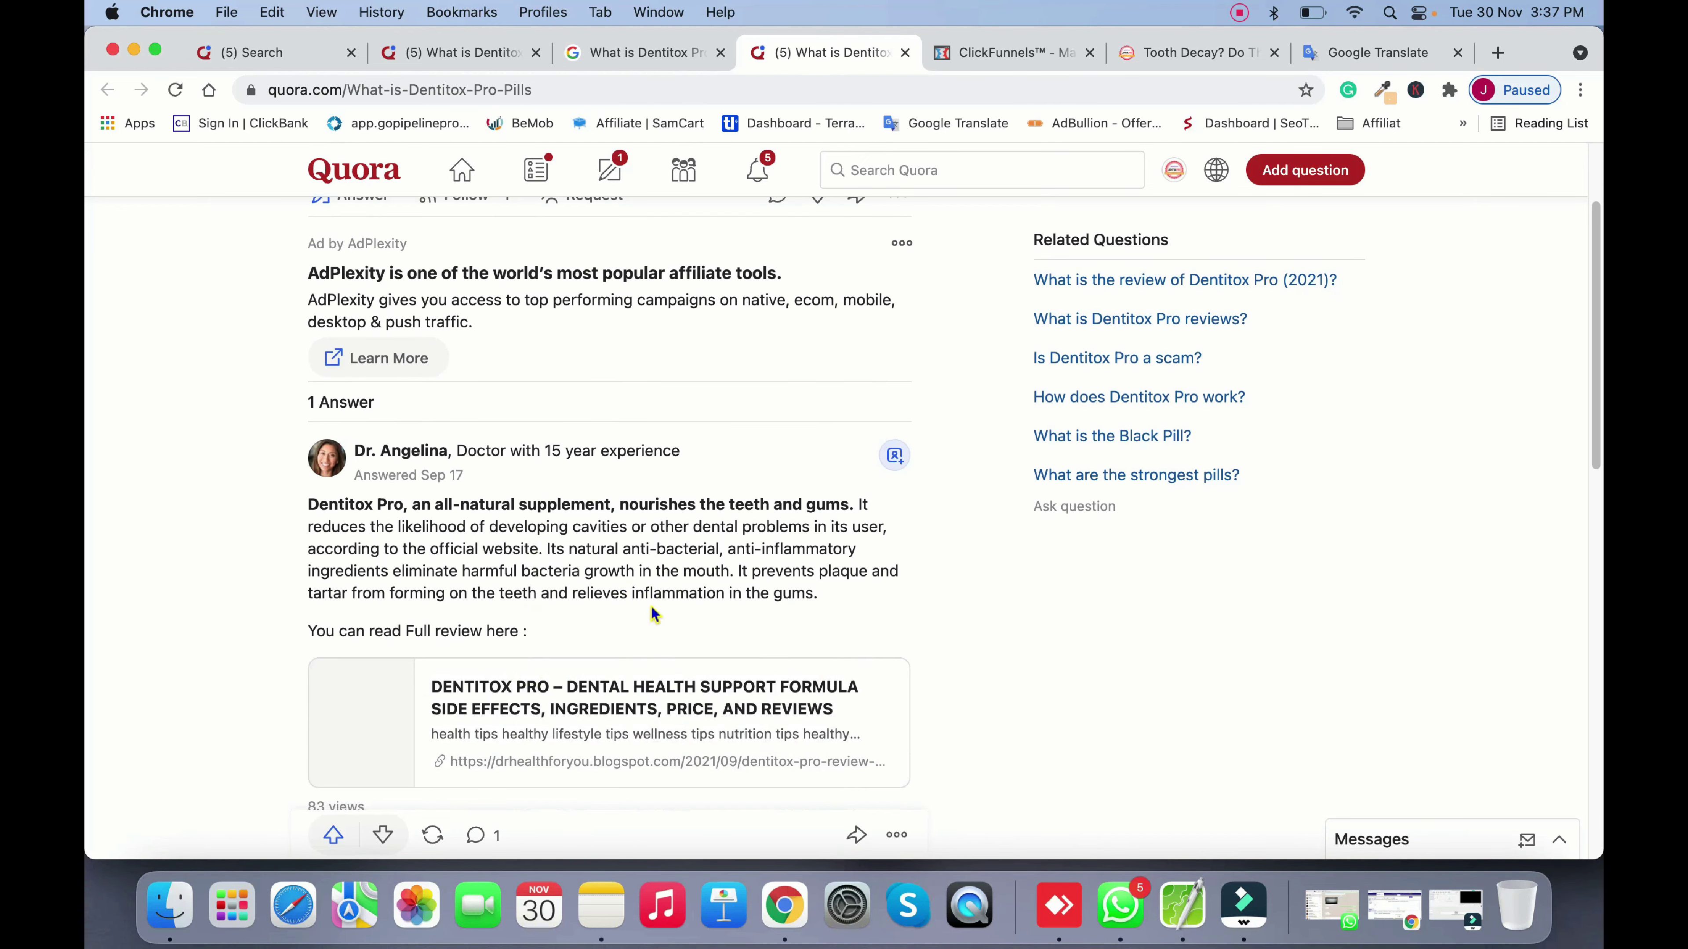
pyautogui.click(502, 535)
pyautogui.scroll(-1, 541, 565)
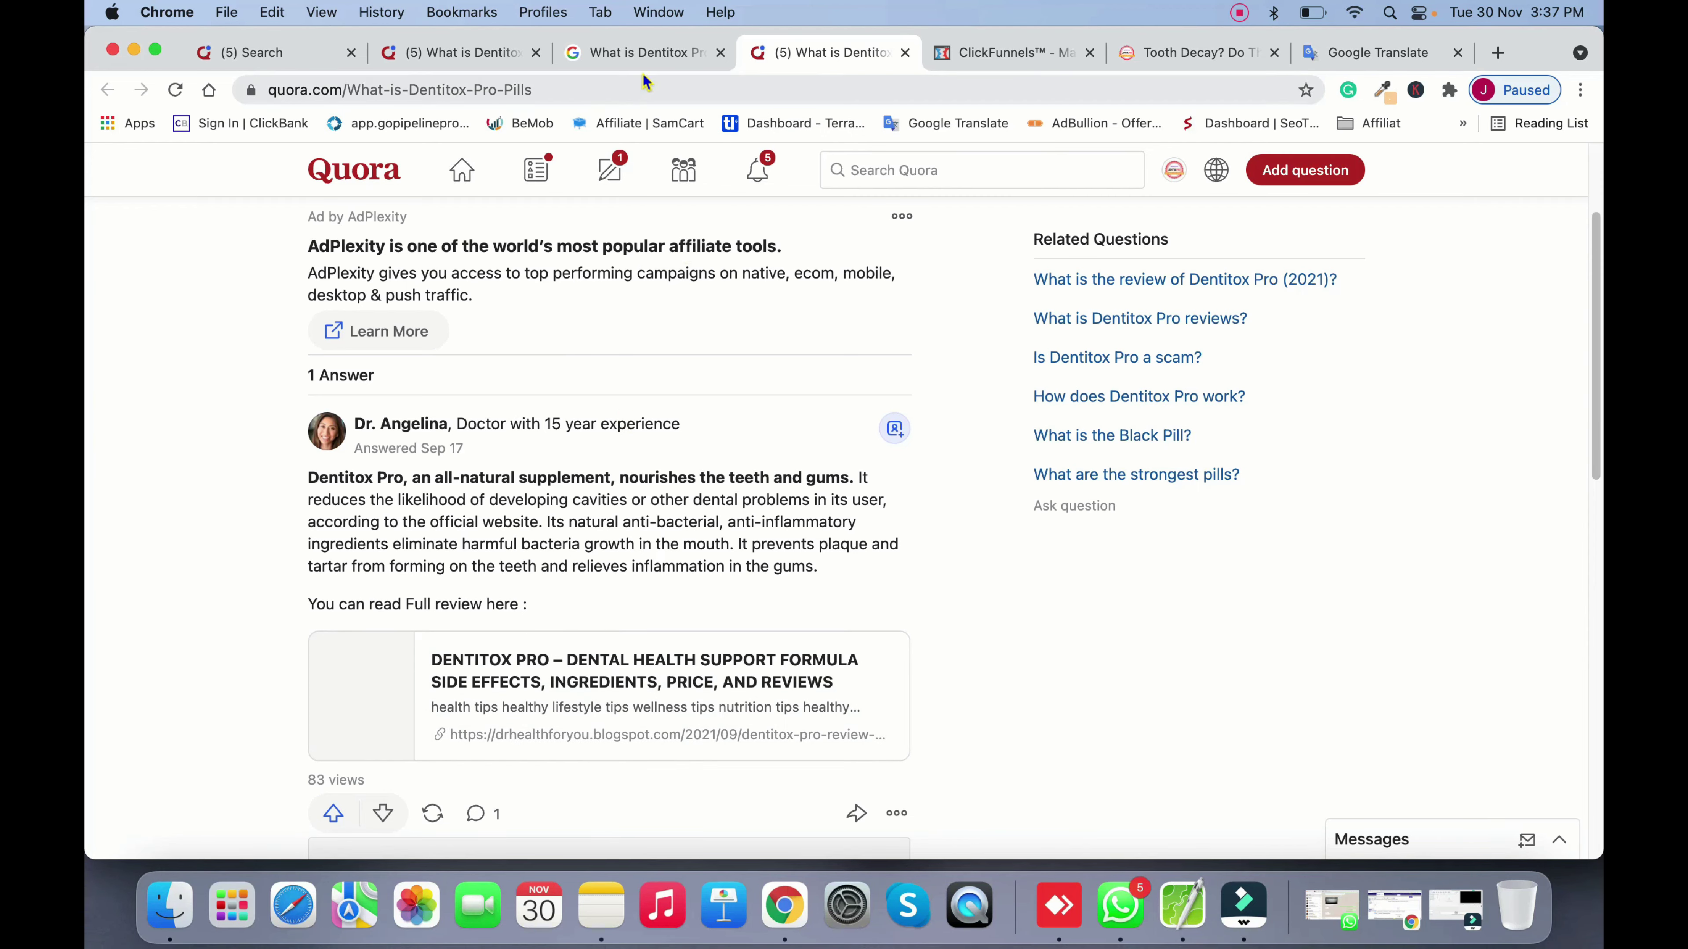
# Return to the Google results and compare the Quora entry with the Dentitox Pro review results ranked above it
pyautogui.click(642, 60)
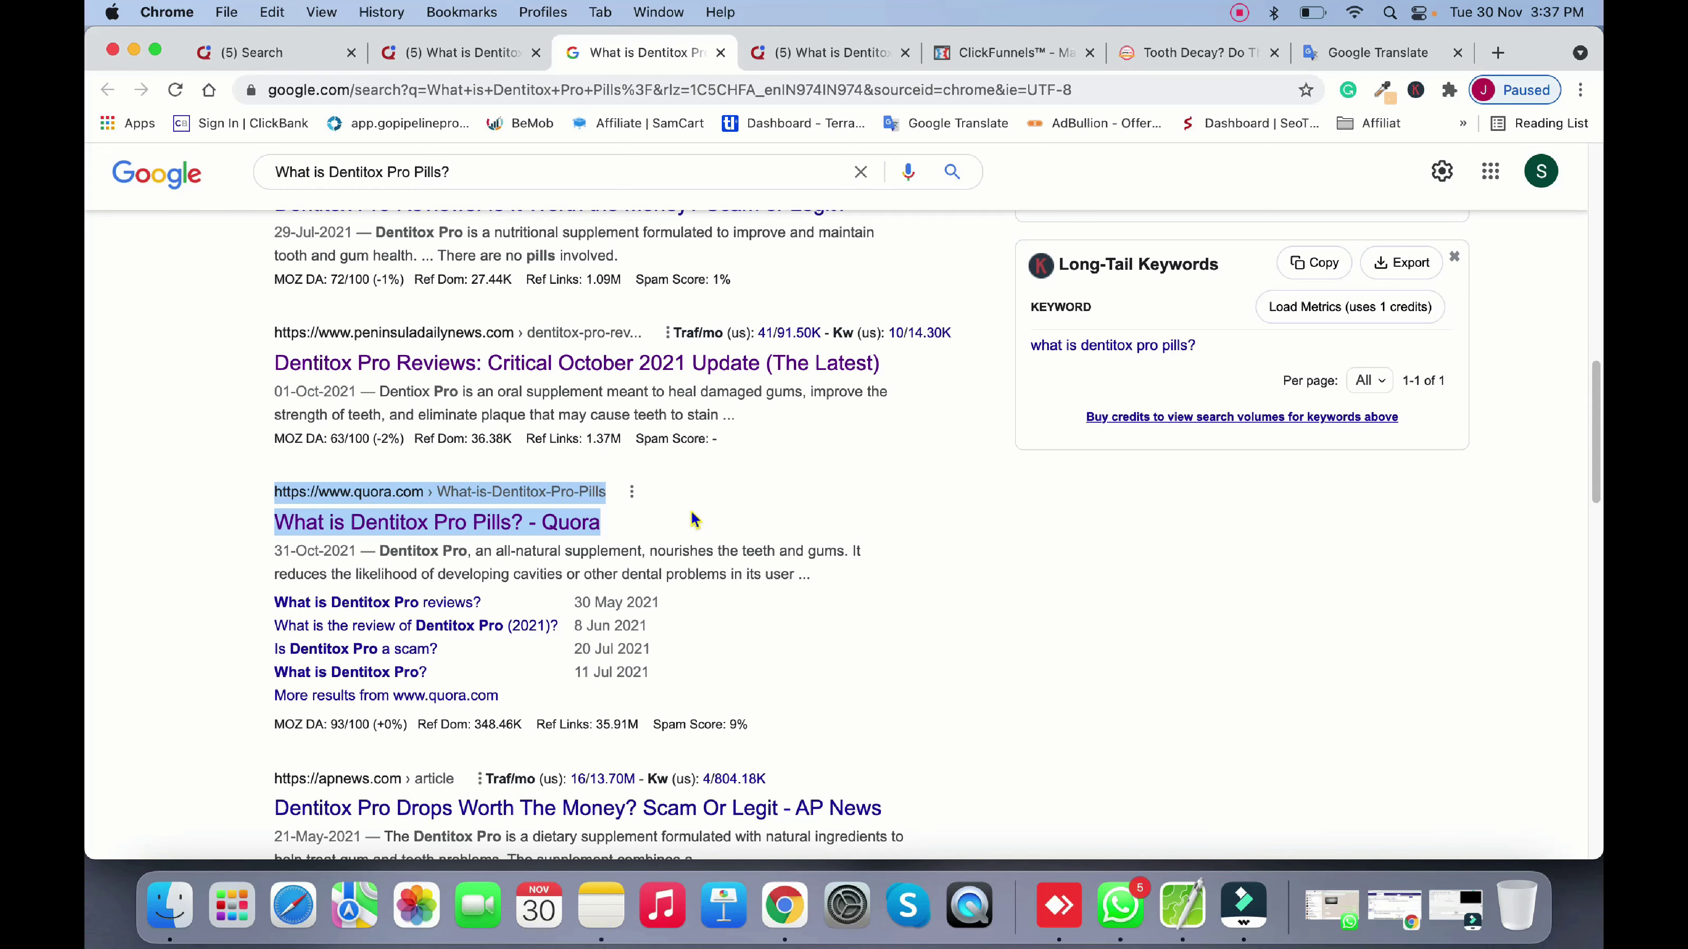
pyautogui.scroll(-1, 694, 519)
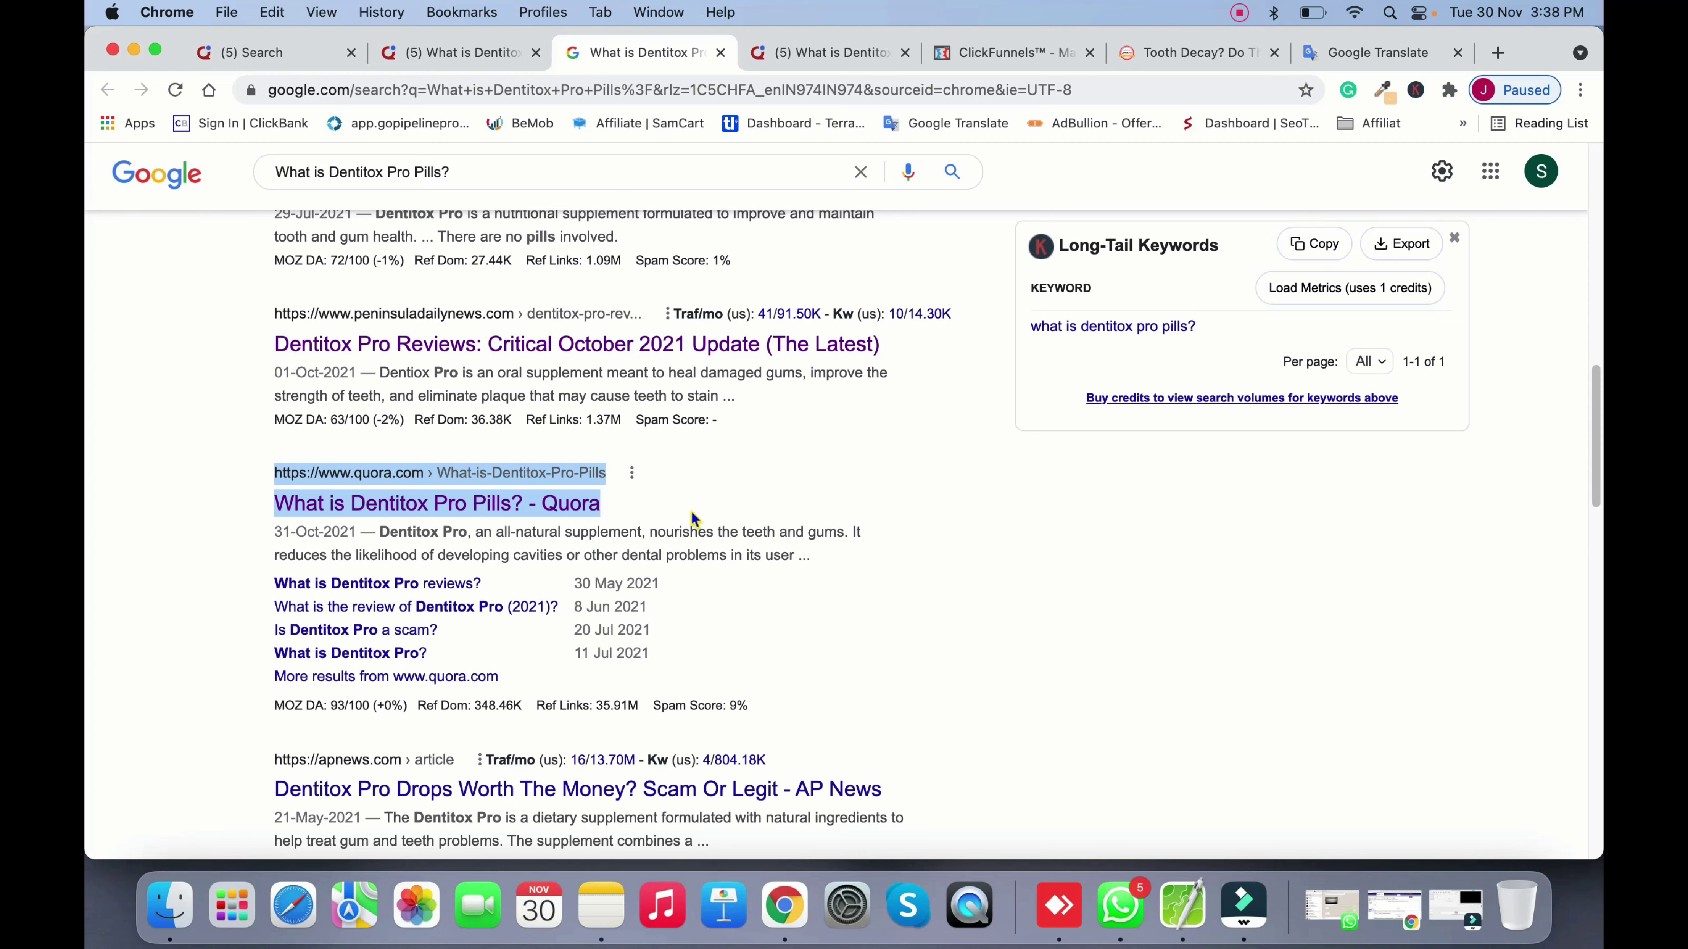
pyautogui.click(836, 56)
pyautogui.click(622, 56)
pyautogui.scroll(5, 435, 356)
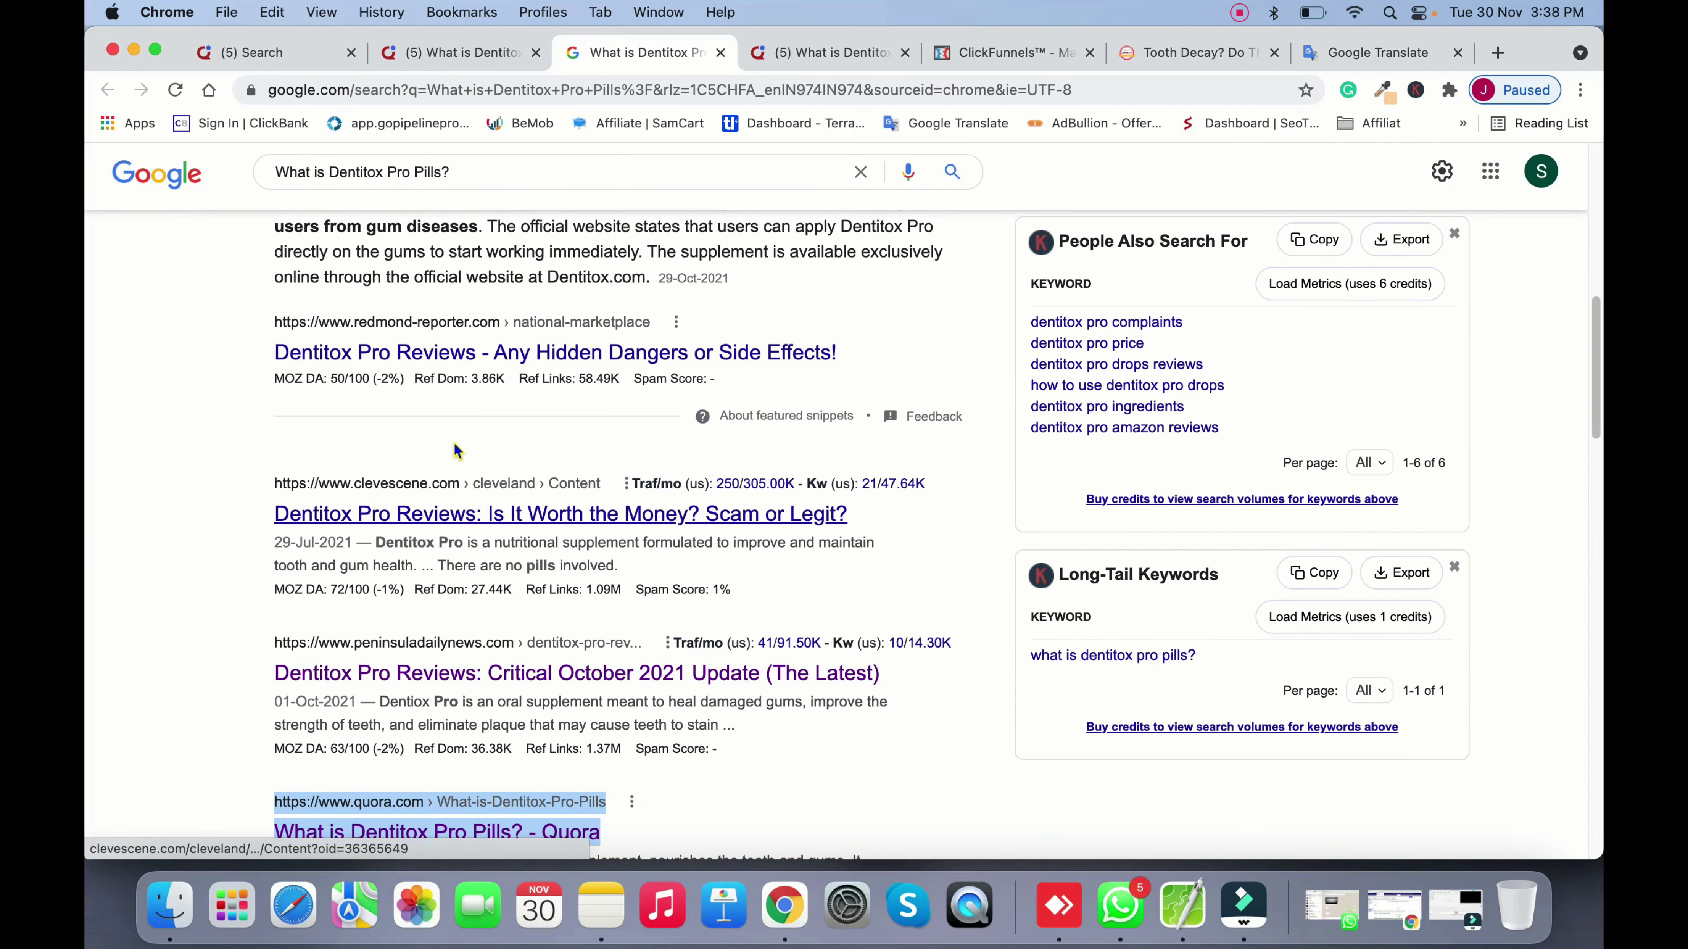
pyautogui.scroll(2, 452, 497)
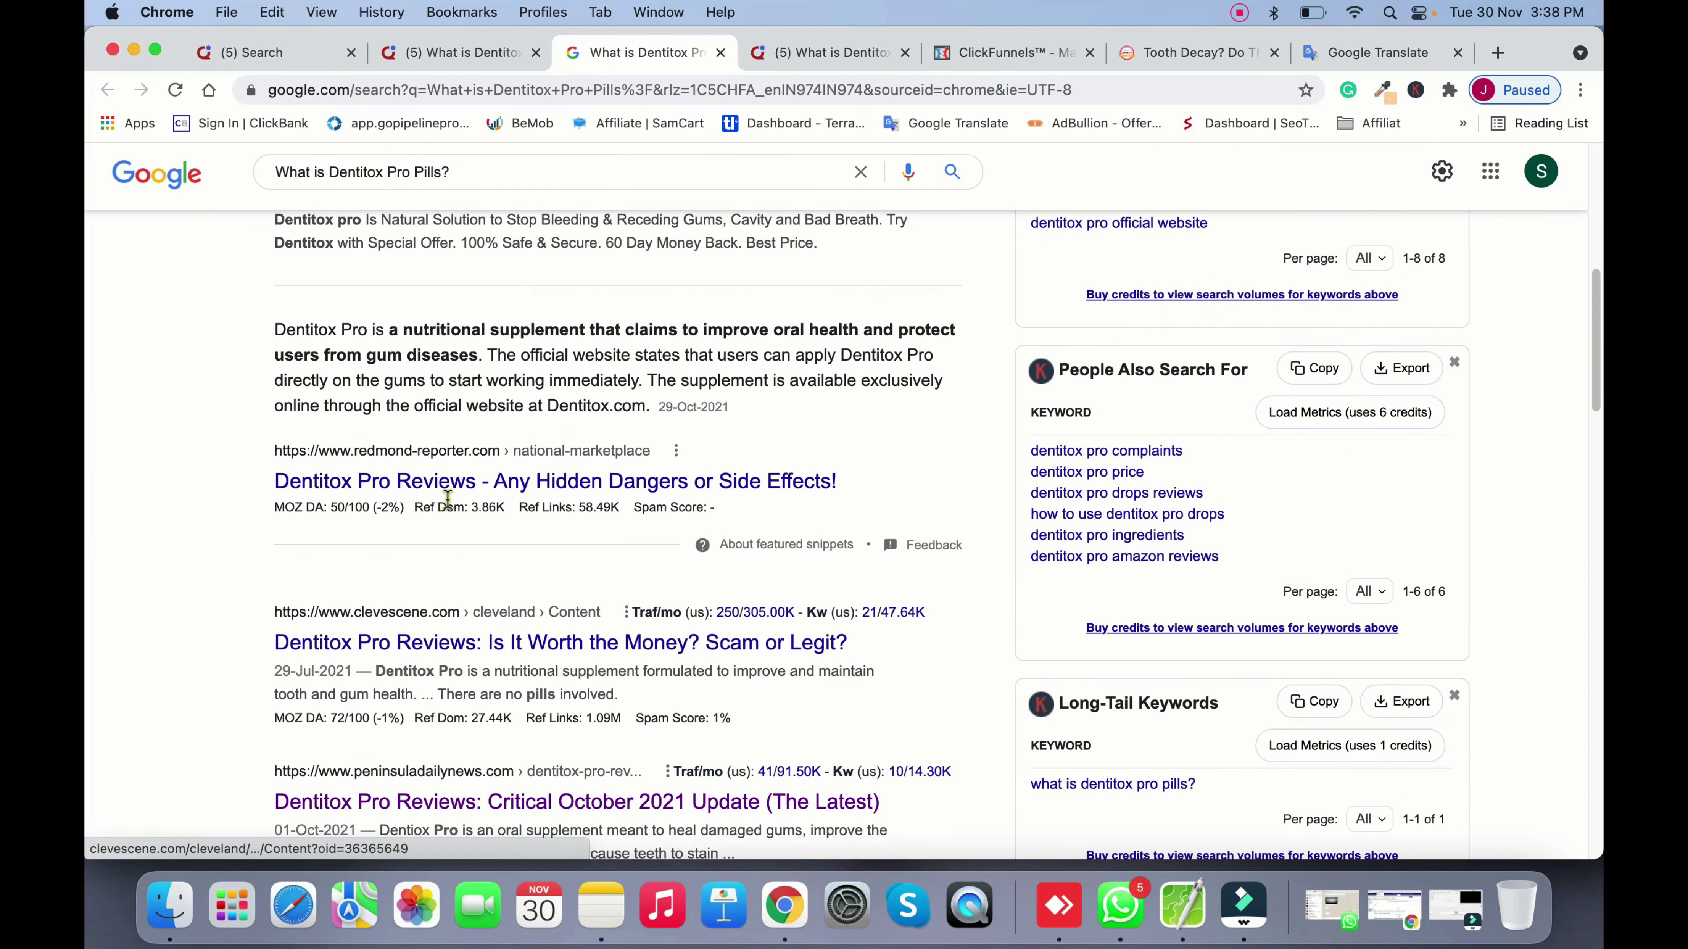
pyautogui.moveTo(447, 498)
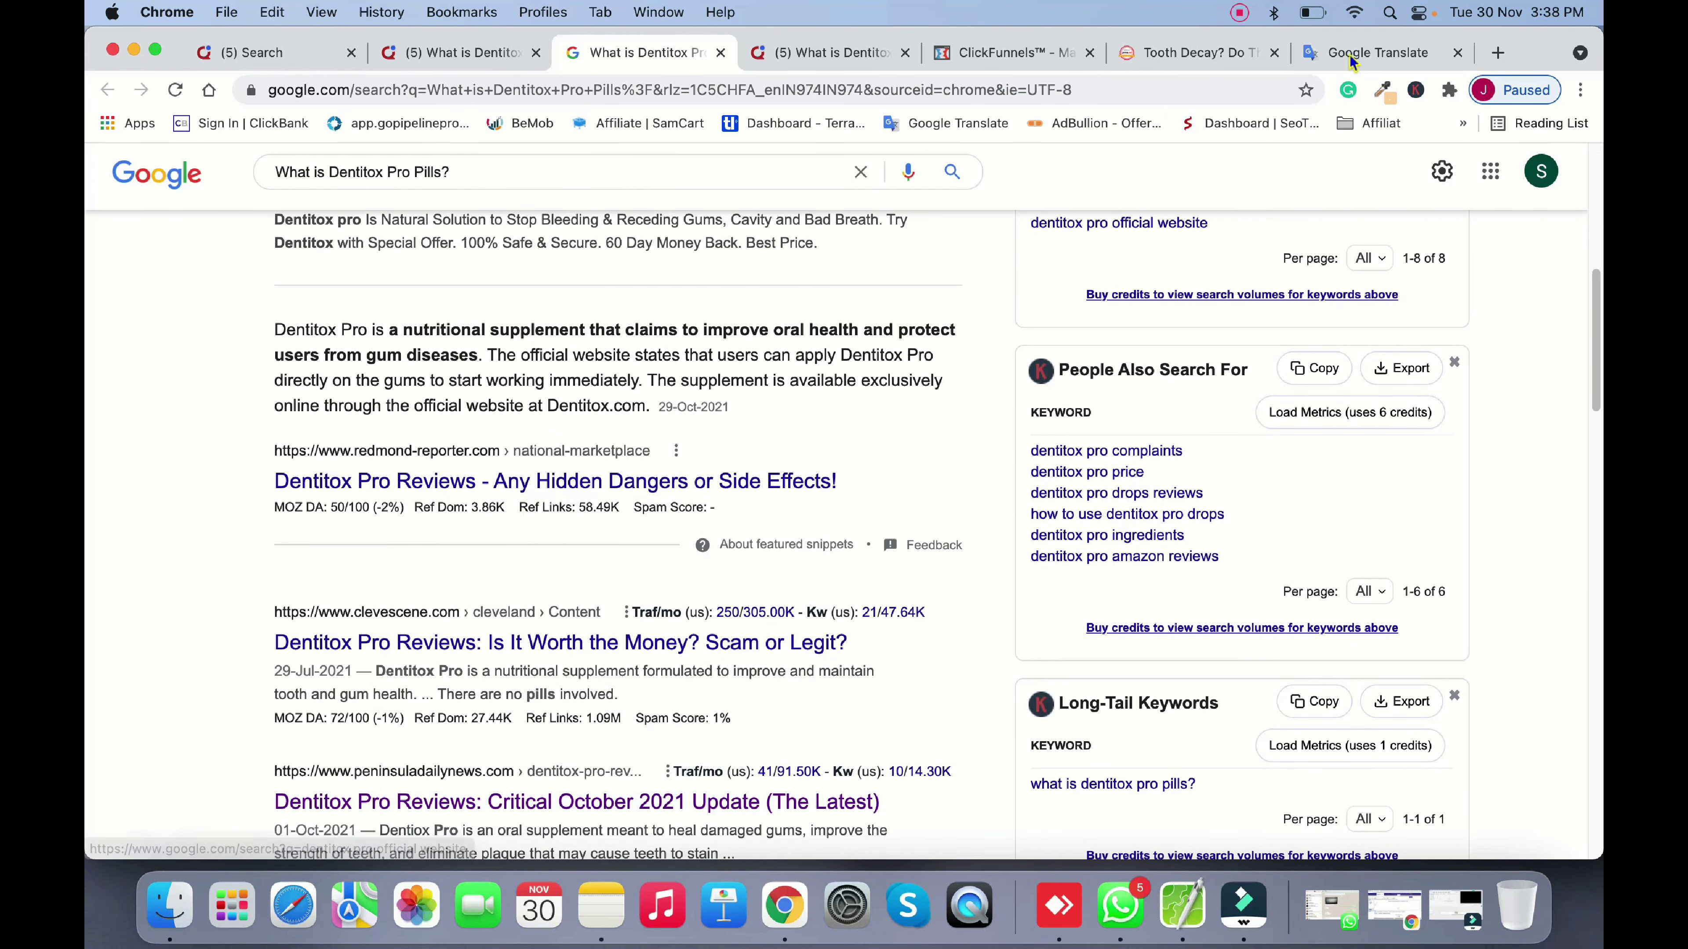
# Copy the full English Dentitox Pro text from Google Translate, through ">> Click Here to Read More About Dentitox Pro"
pyautogui.click(1403, 44)
pyautogui.scroll(-7, 332, 439)
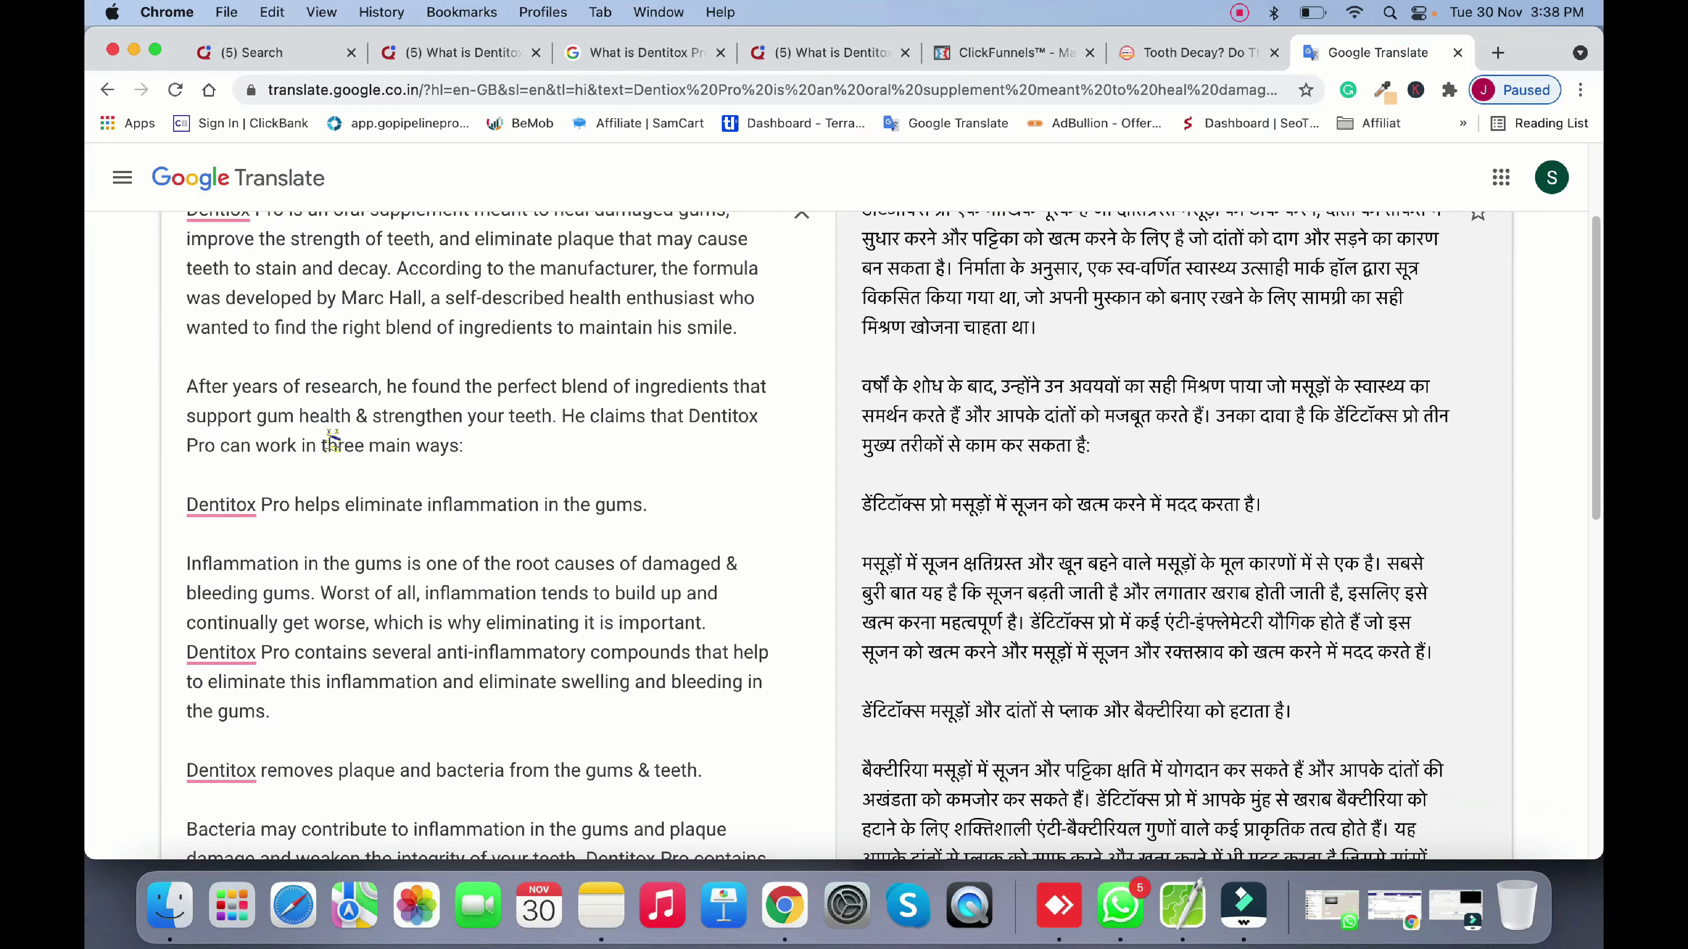
pyautogui.scroll(-4, 332, 438)
pyautogui.scroll(9, 334, 465)
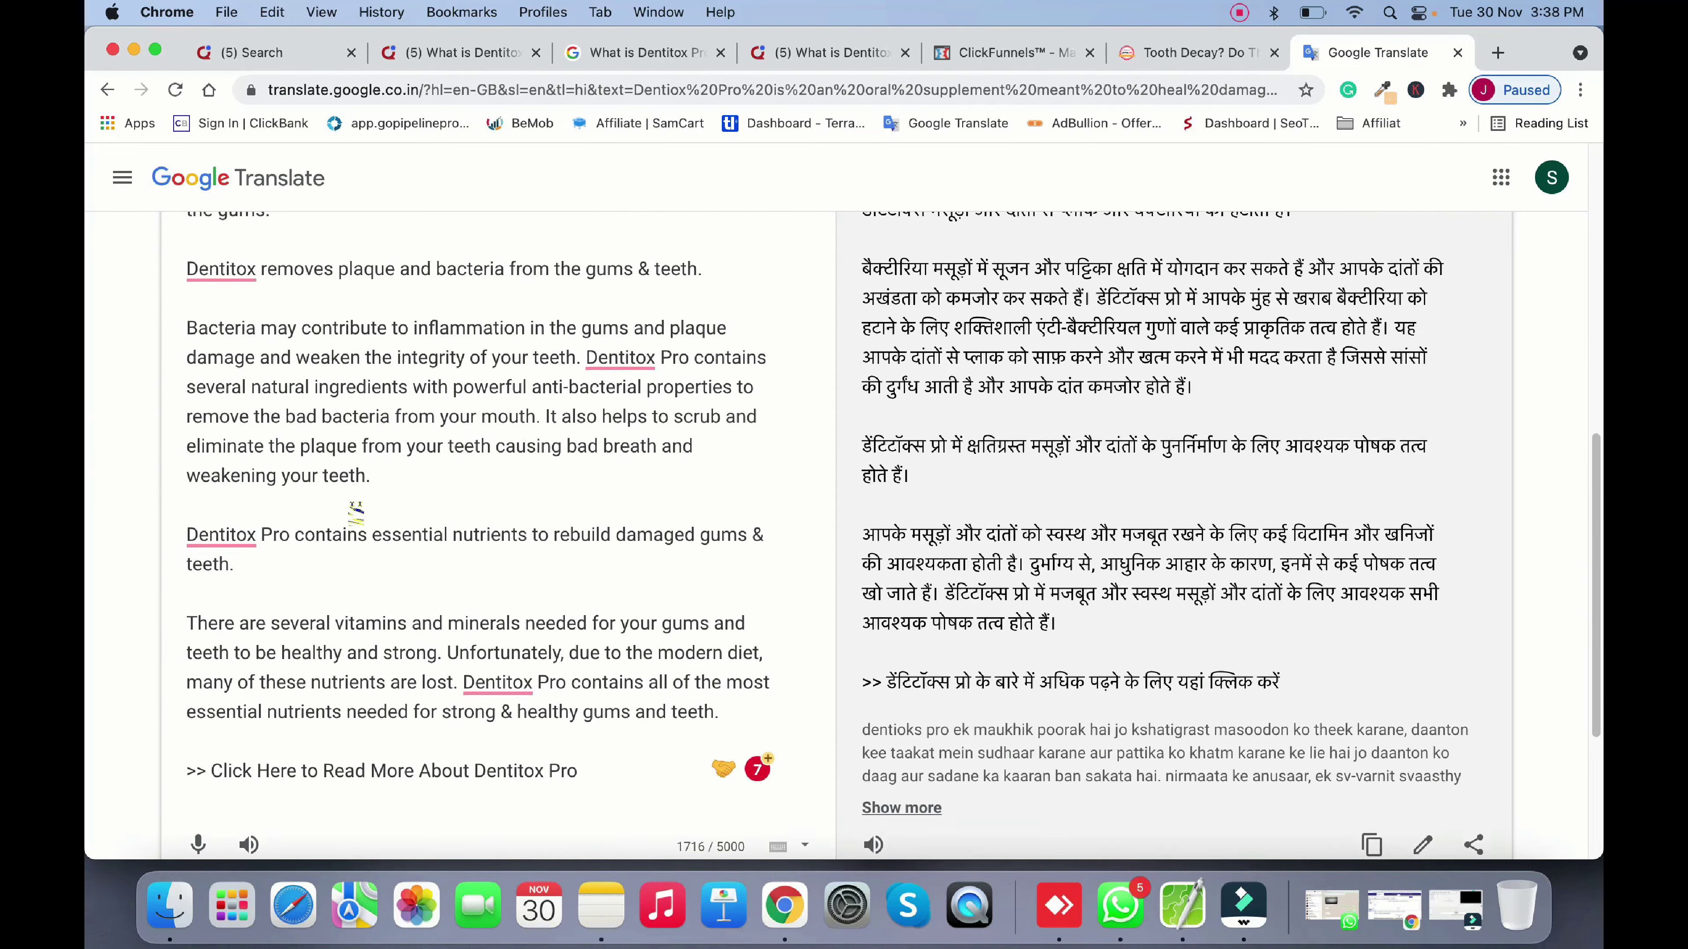
pyautogui.scroll(1, 333, 492)
pyautogui.moveTo(193, 293)
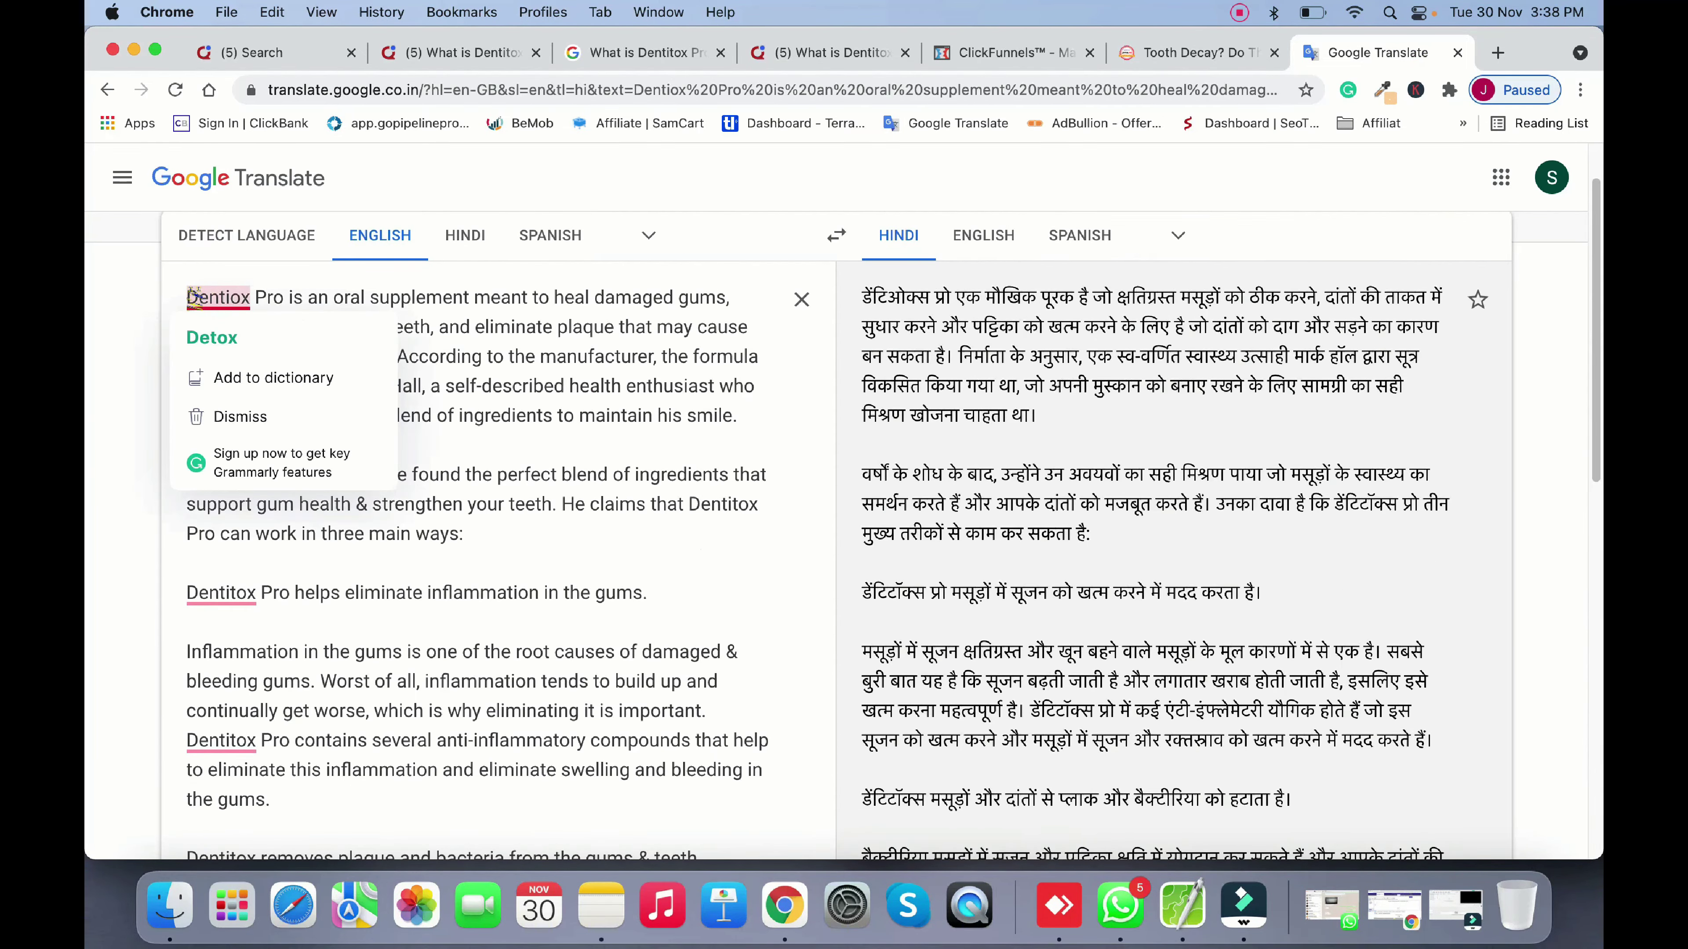
pyautogui.moveTo(187, 293); pyautogui.dragTo(599, 683)
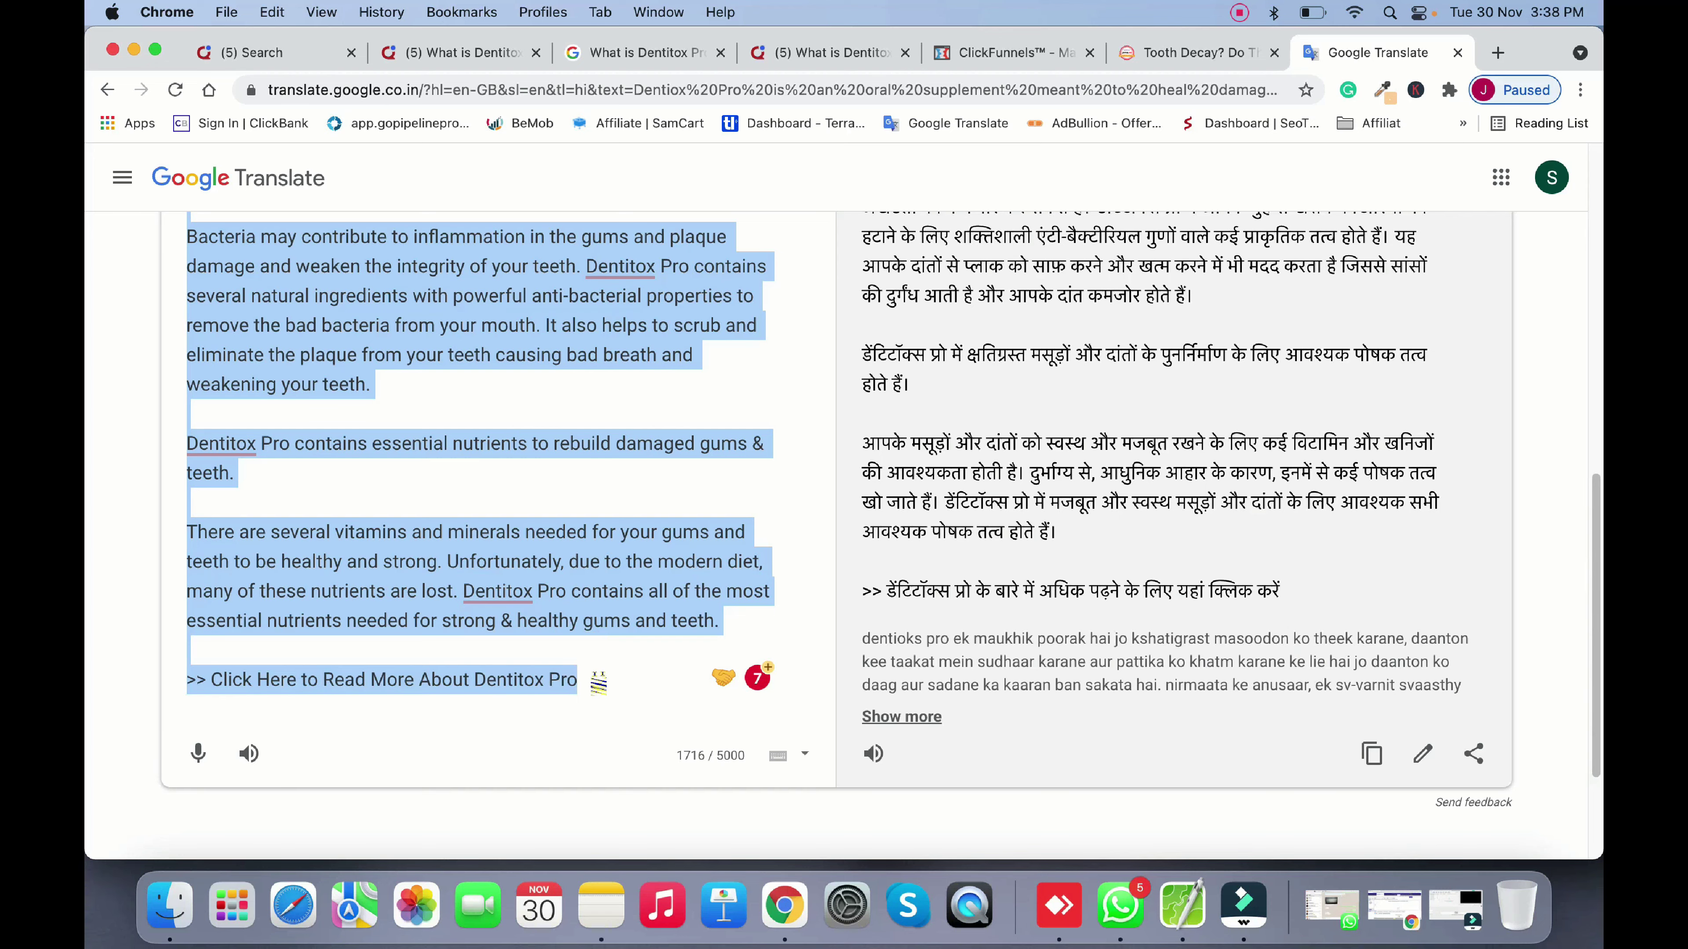
pyautogui.rightClick(597, 681)
pyautogui.click(597, 534)
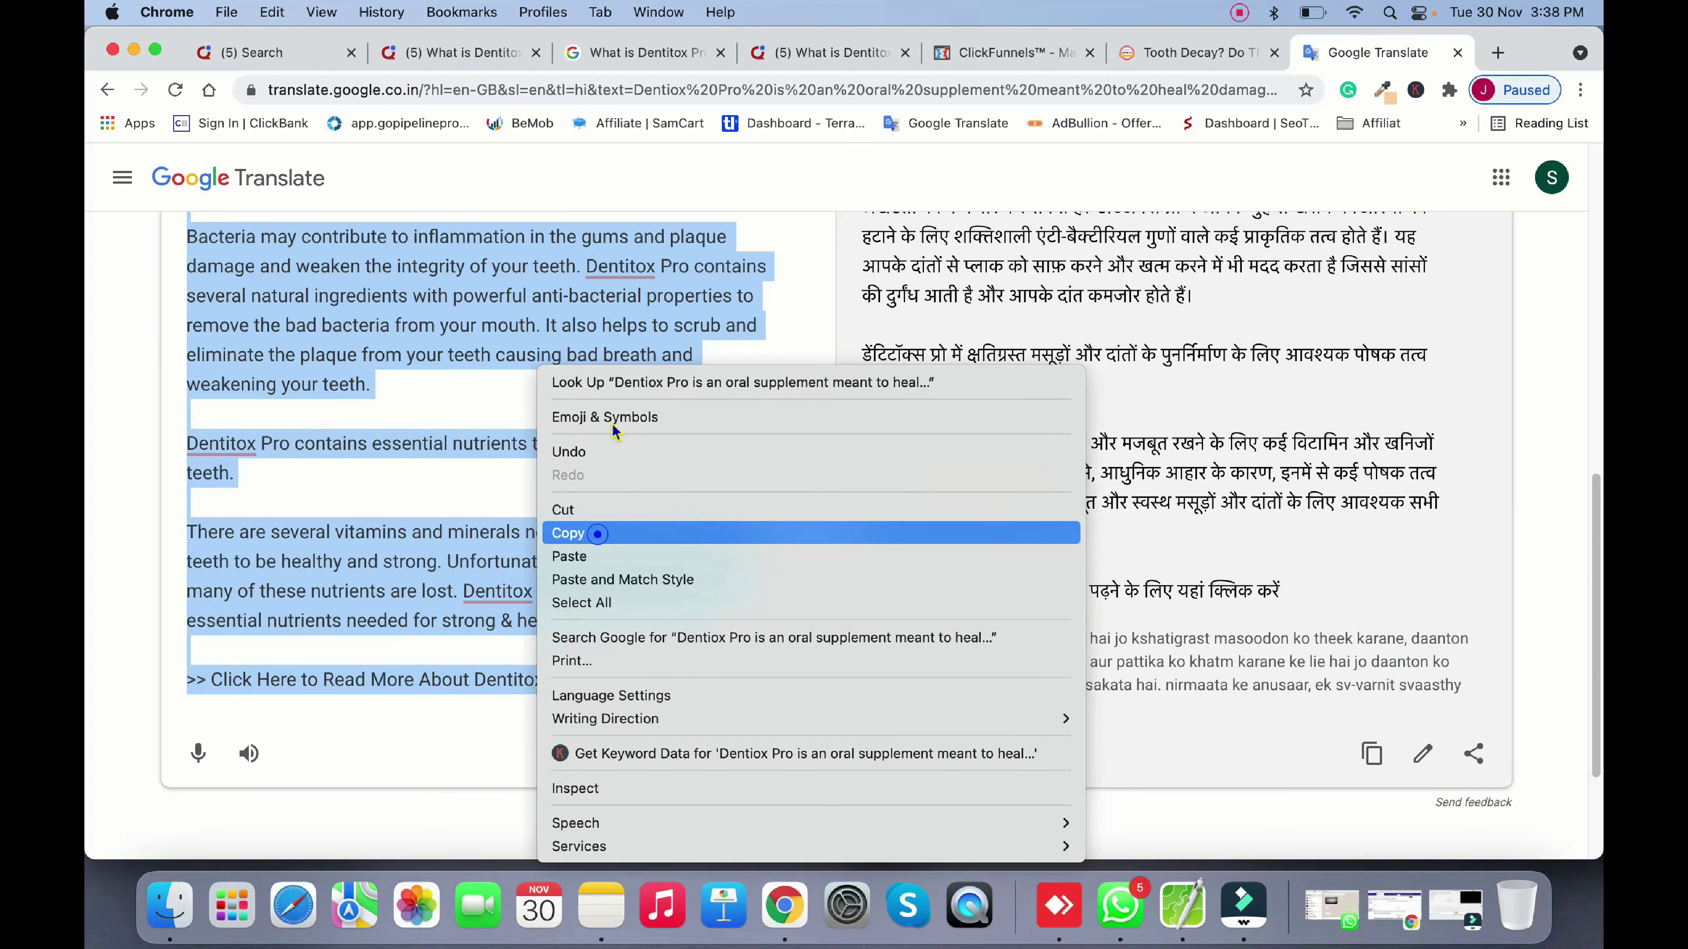
# Paste the copied Dentitox Pro text into the answer box of the original Quora question
pyautogui.click(458, 52)
pyautogui.click(443, 542)
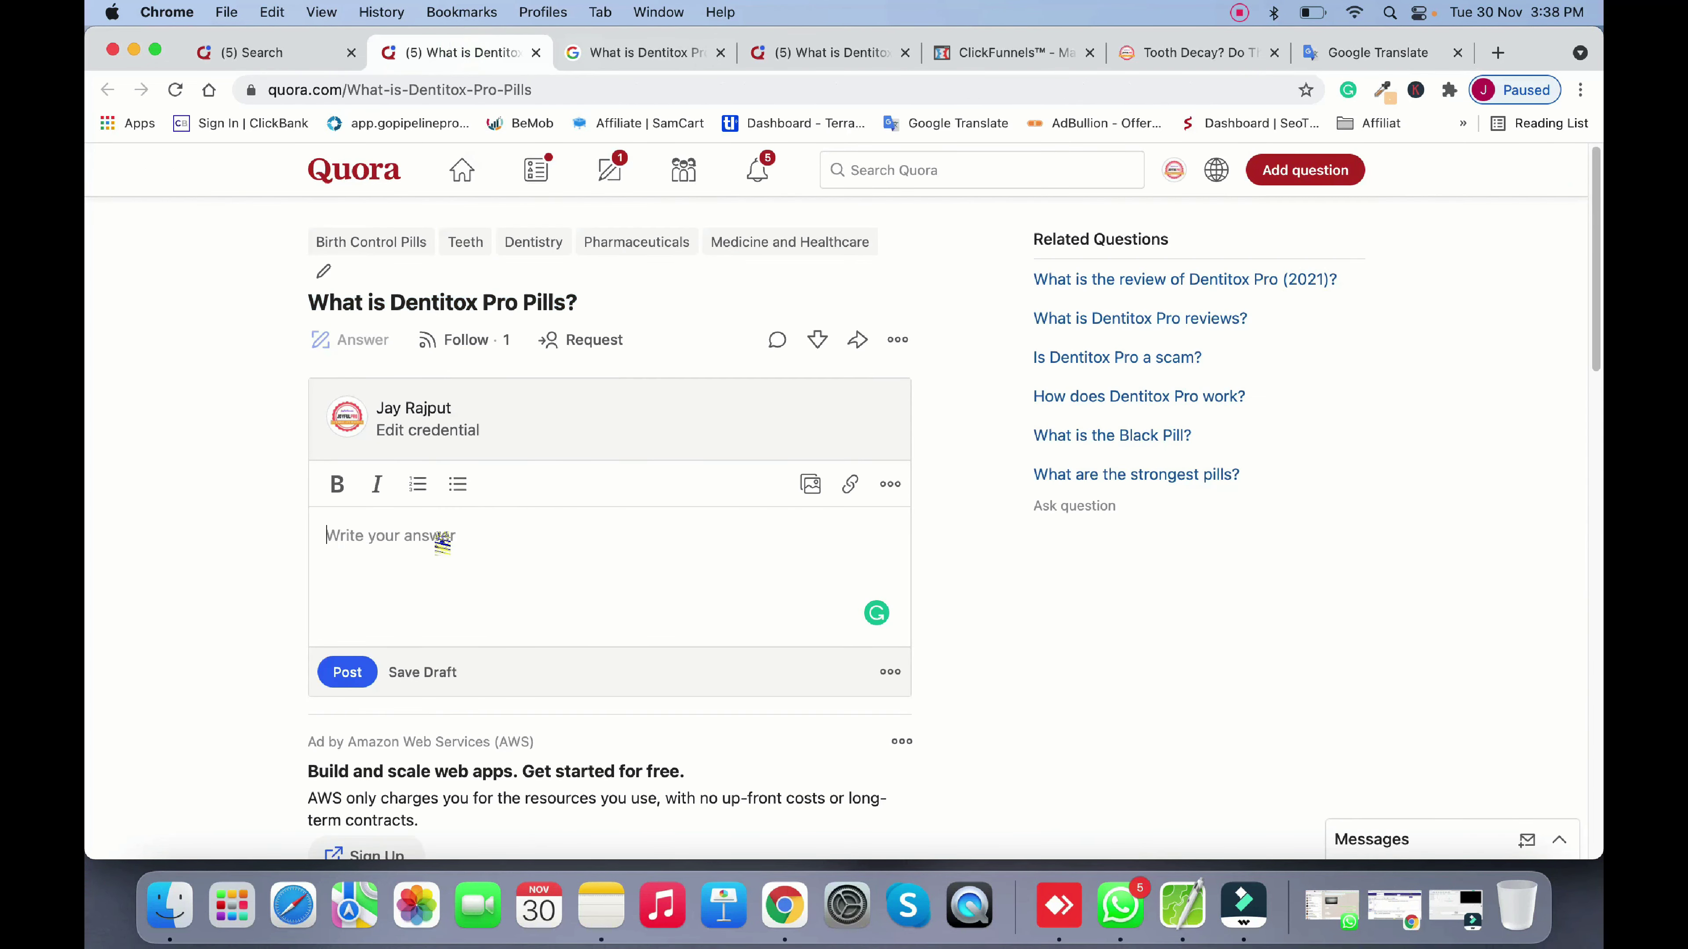
pyautogui.rightClick(442, 542)
pyautogui.click(495, 691)
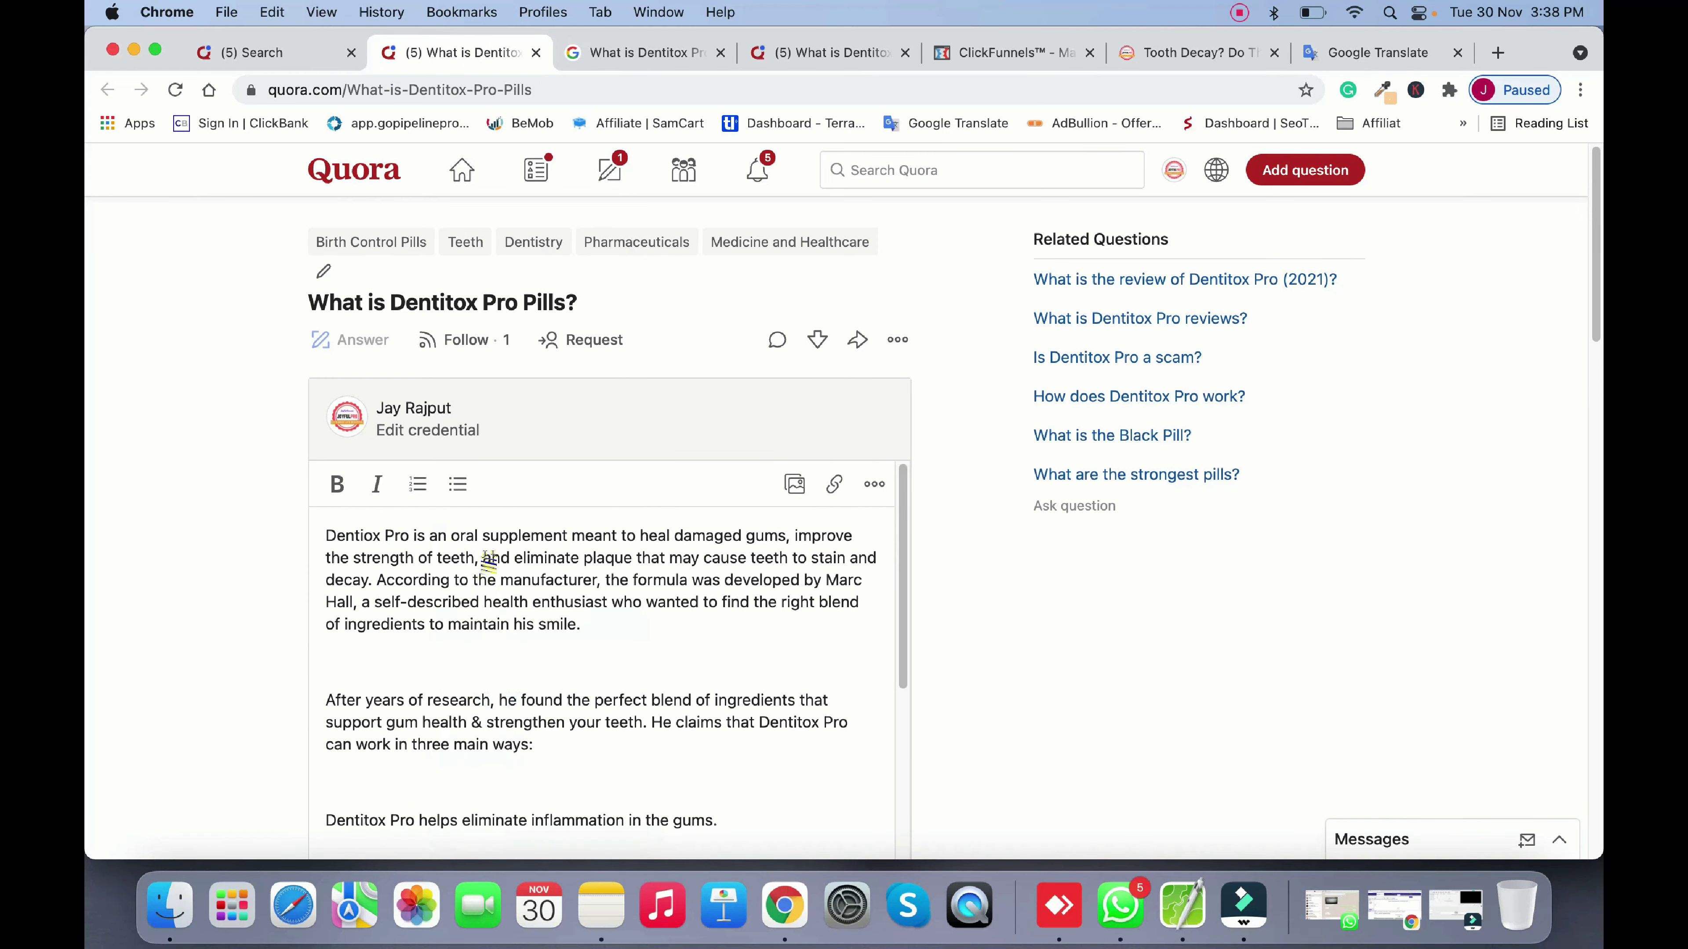
# Remove the empty lines between the answer's opening paragraphs, down to the one starting "Inflammation in the gums"
pyautogui.click(353, 661)
pyautogui.press('BackSpace')
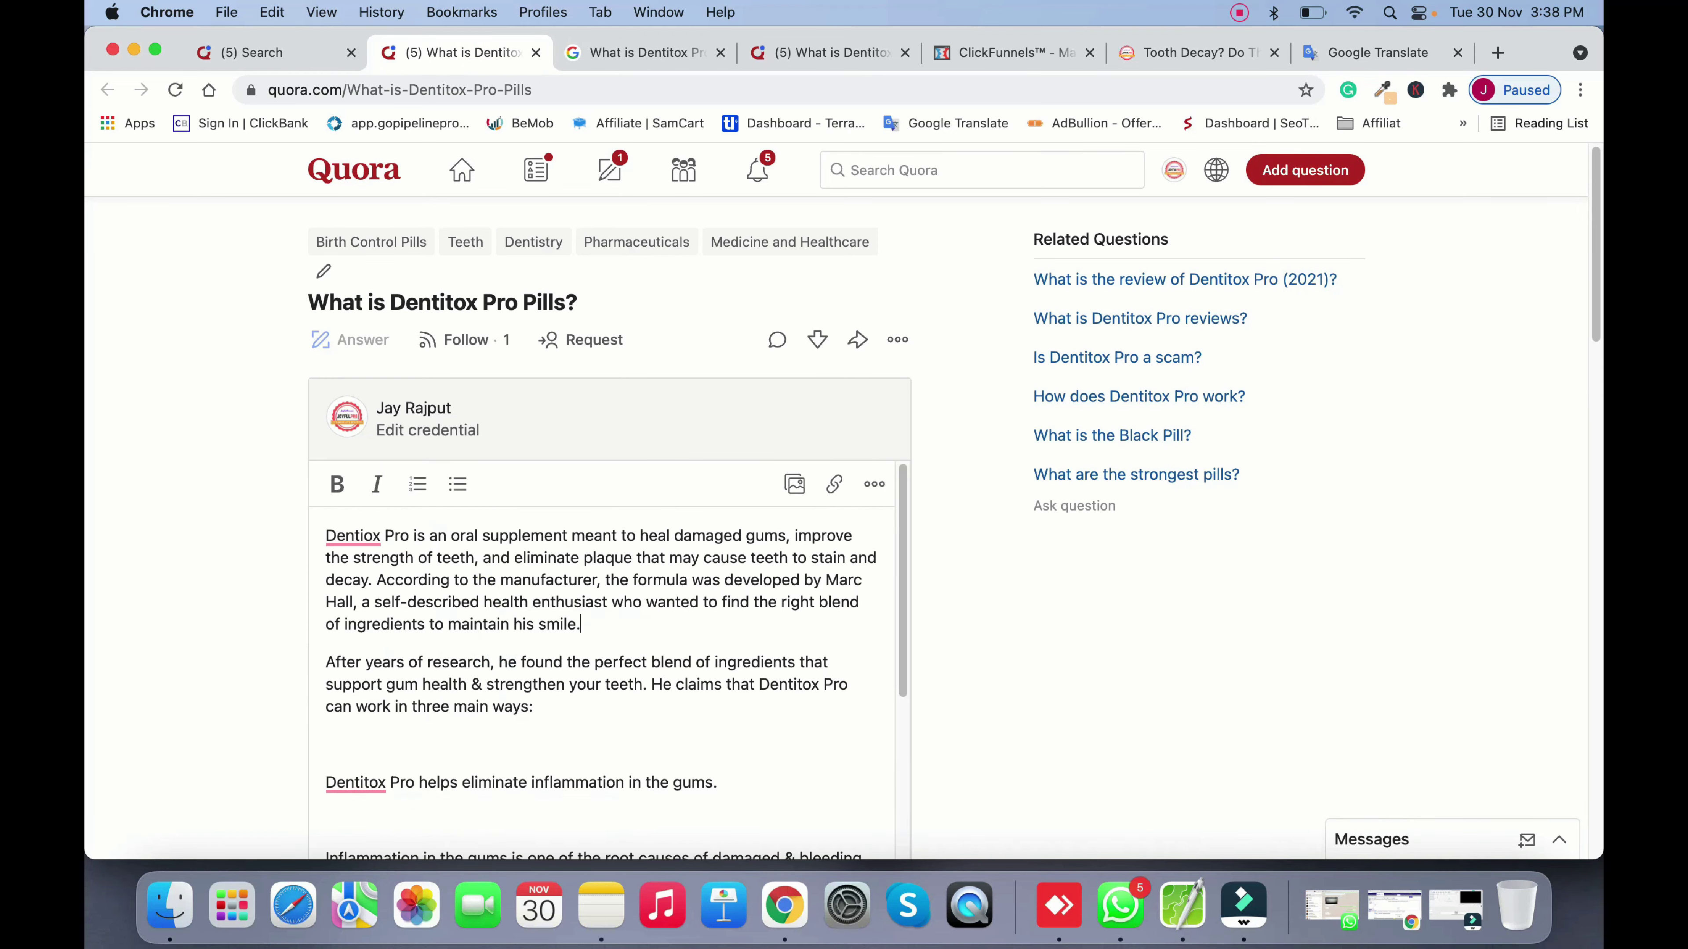
pyautogui.click(358, 735)
pyautogui.press('BackSpace')
pyautogui.click(371, 790)
pyautogui.press('BackSpace')
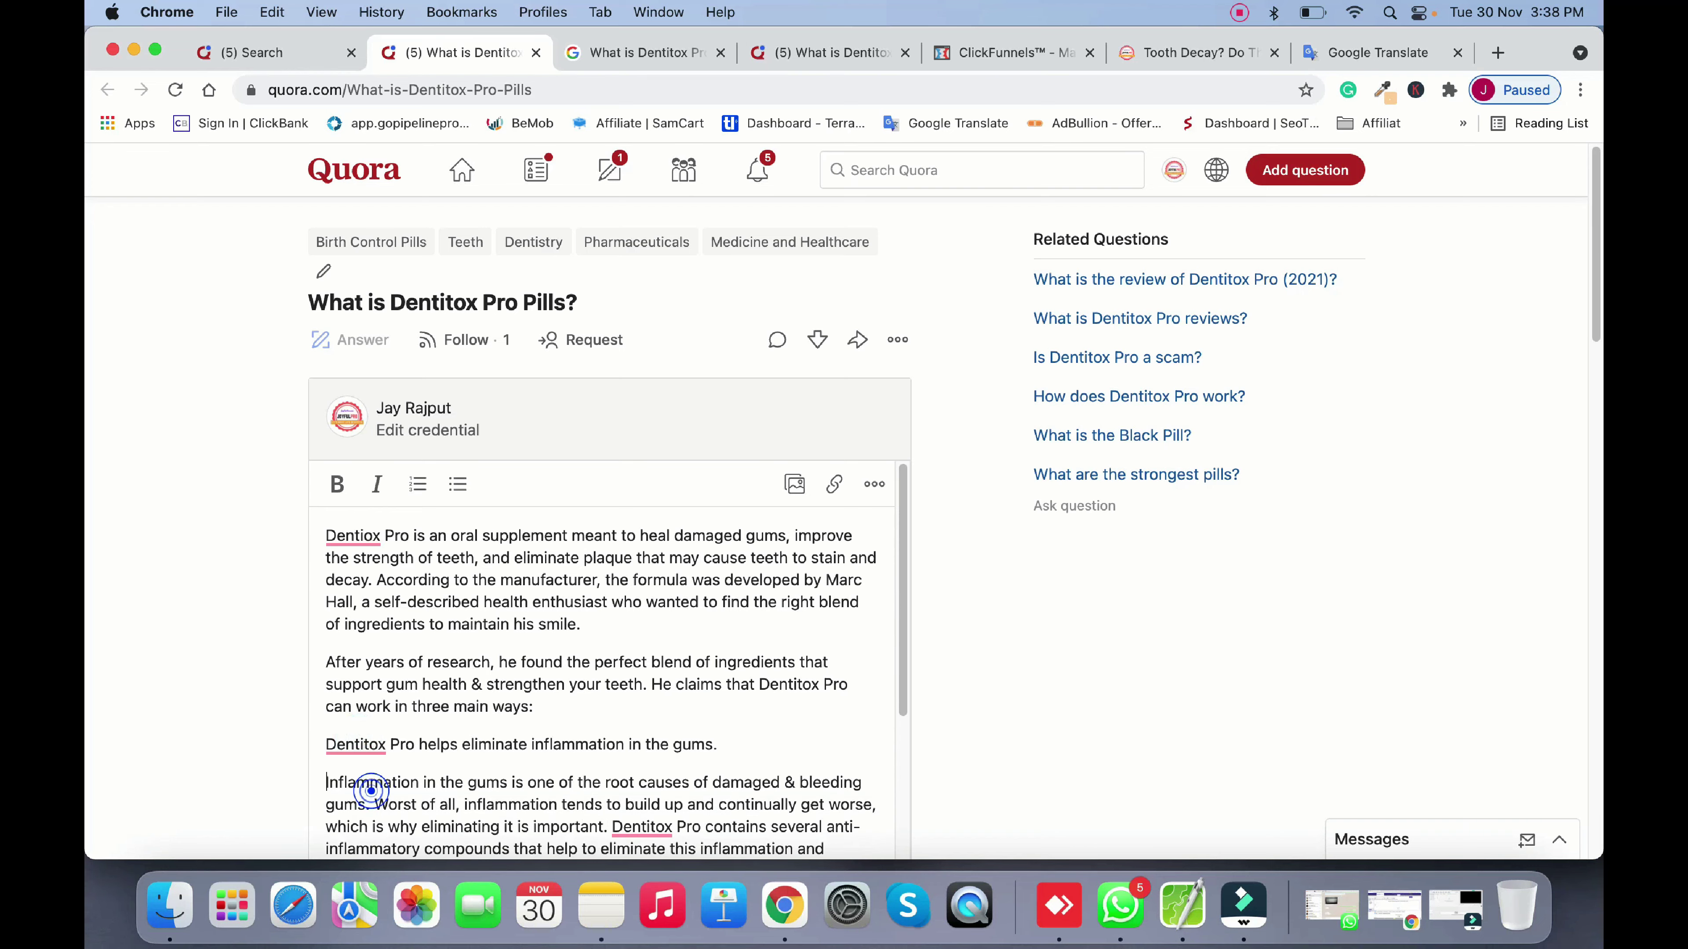
pyautogui.press('Return')
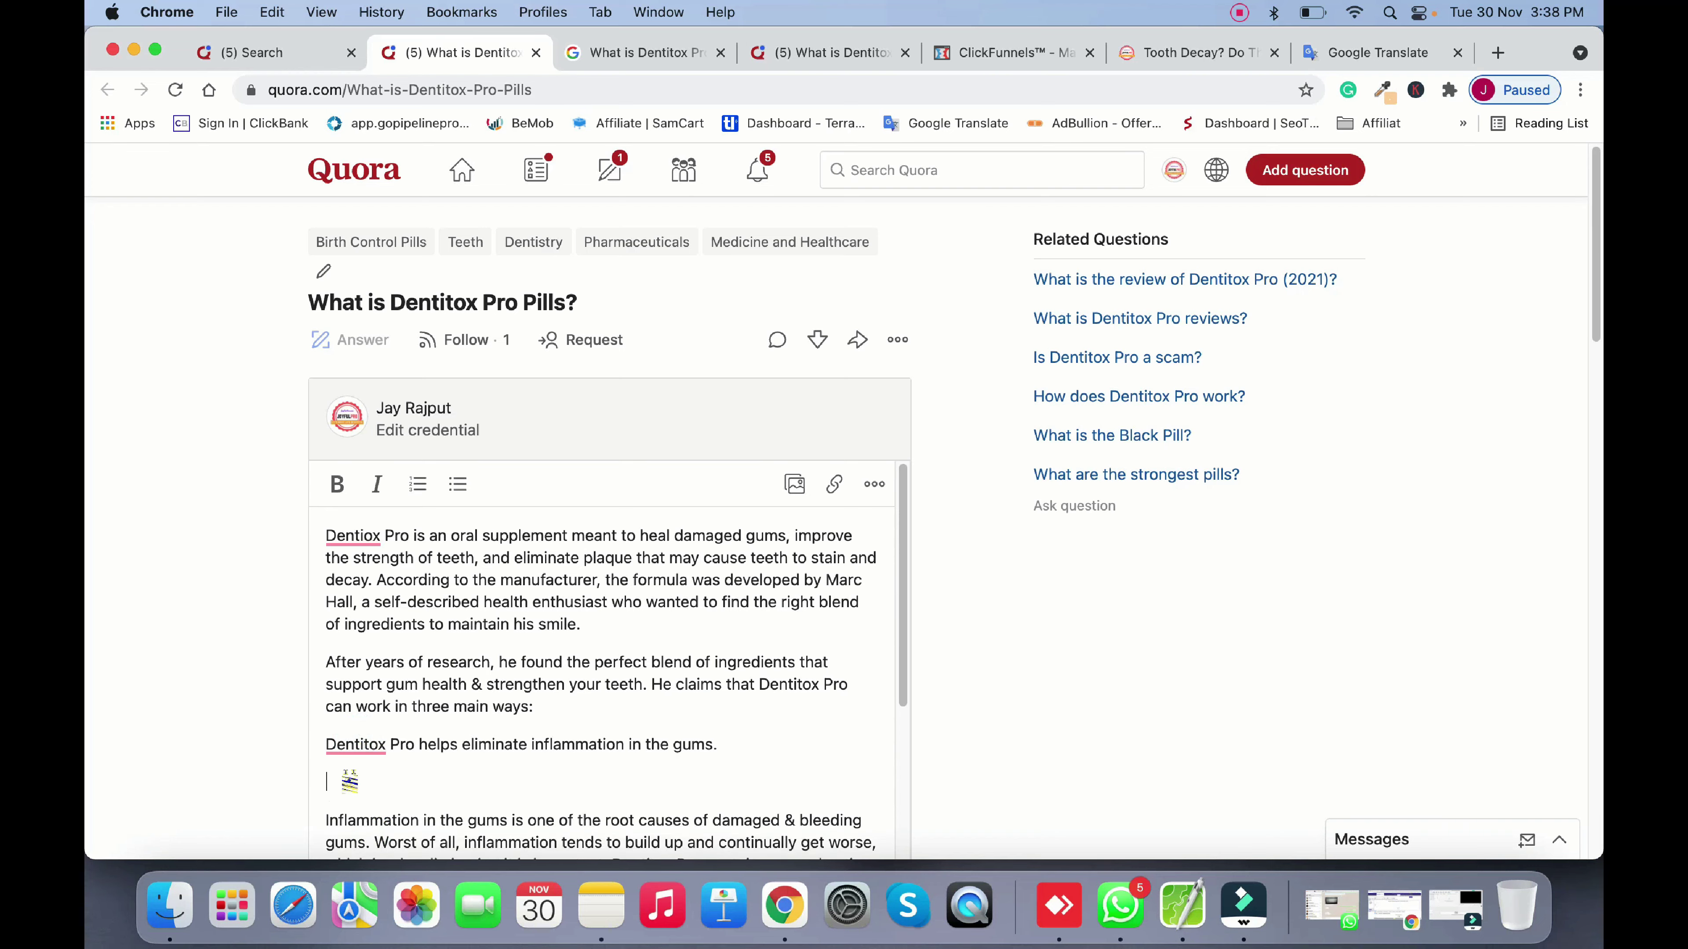
pyautogui.click(331, 774)
pyautogui.press('BackSpace')
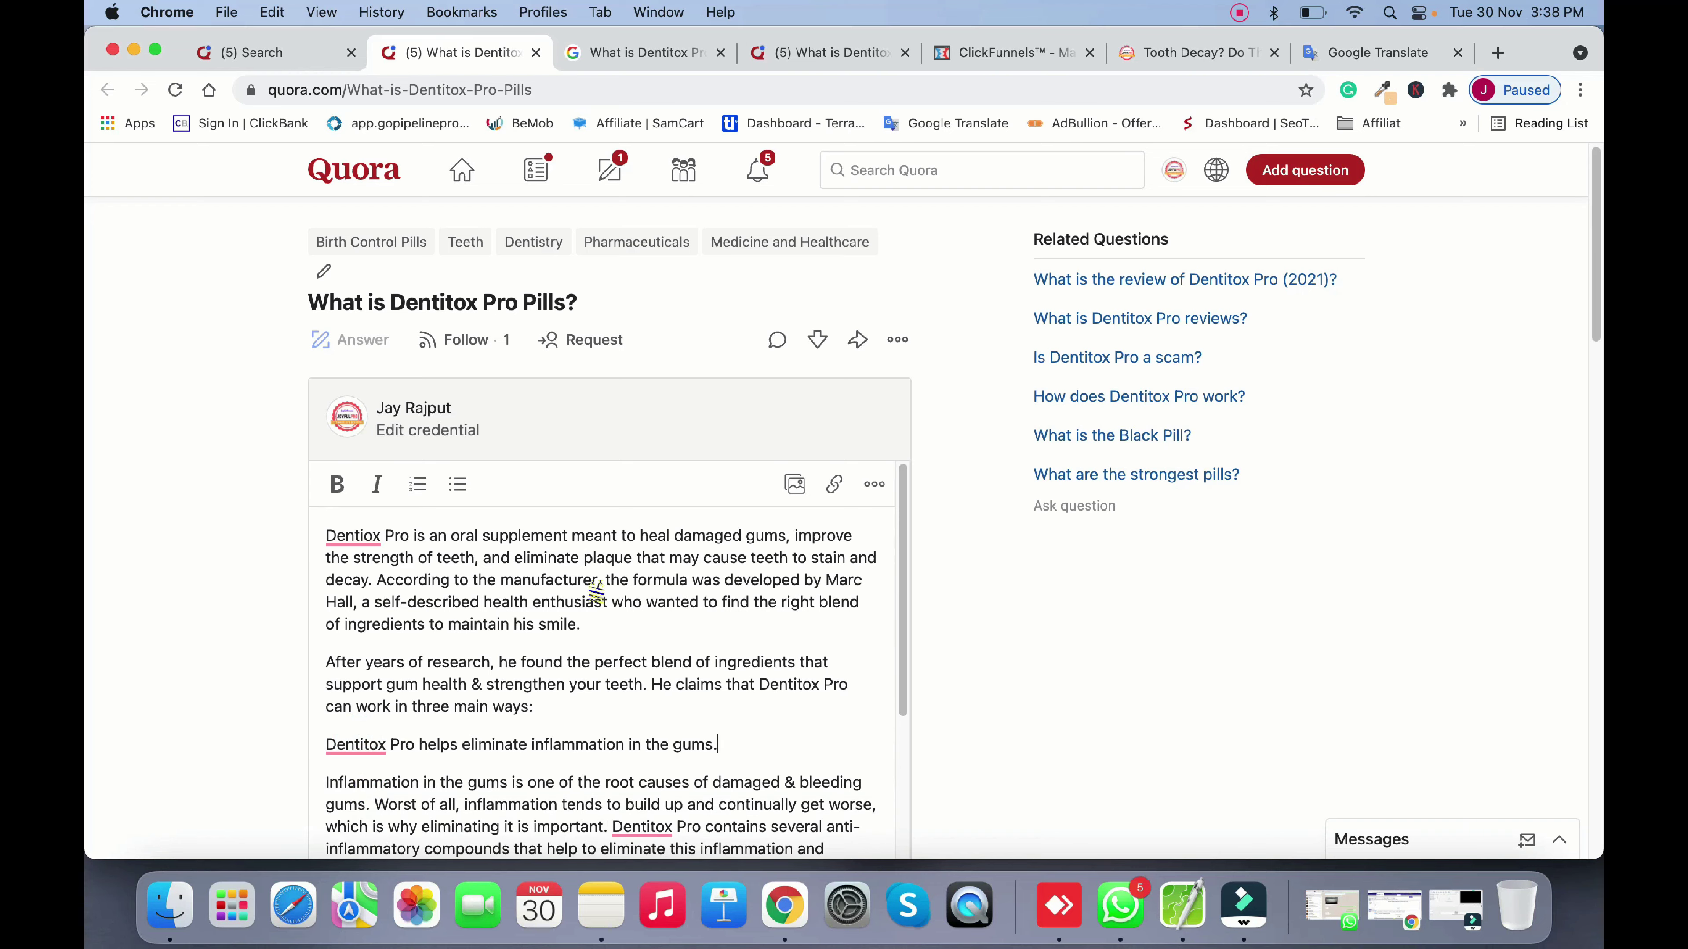
# Remove the empty lines around the plaque and bacteria paragraphs and the essential nutrients line, down to "There are several vitamins"
pyautogui.scroll(-5, 596, 589)
pyautogui.click(389, 623)
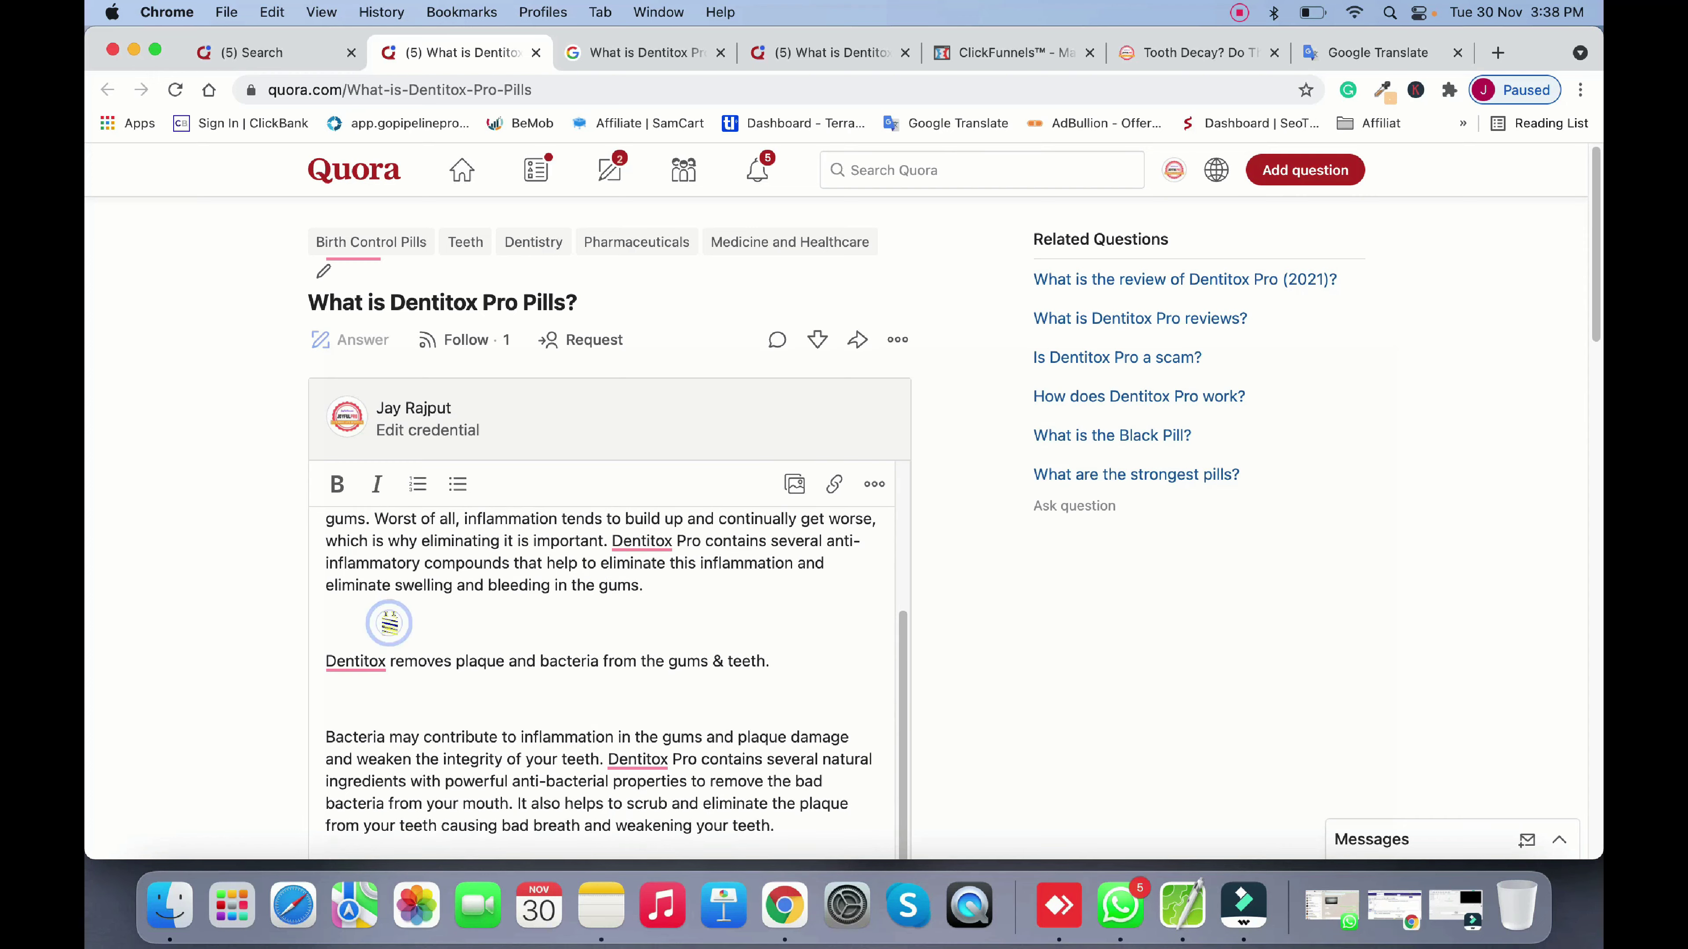
pyautogui.press('BackSpace')
pyautogui.click(362, 655)
pyautogui.press('BackSpace')
pyautogui.scroll(-2, 404, 737)
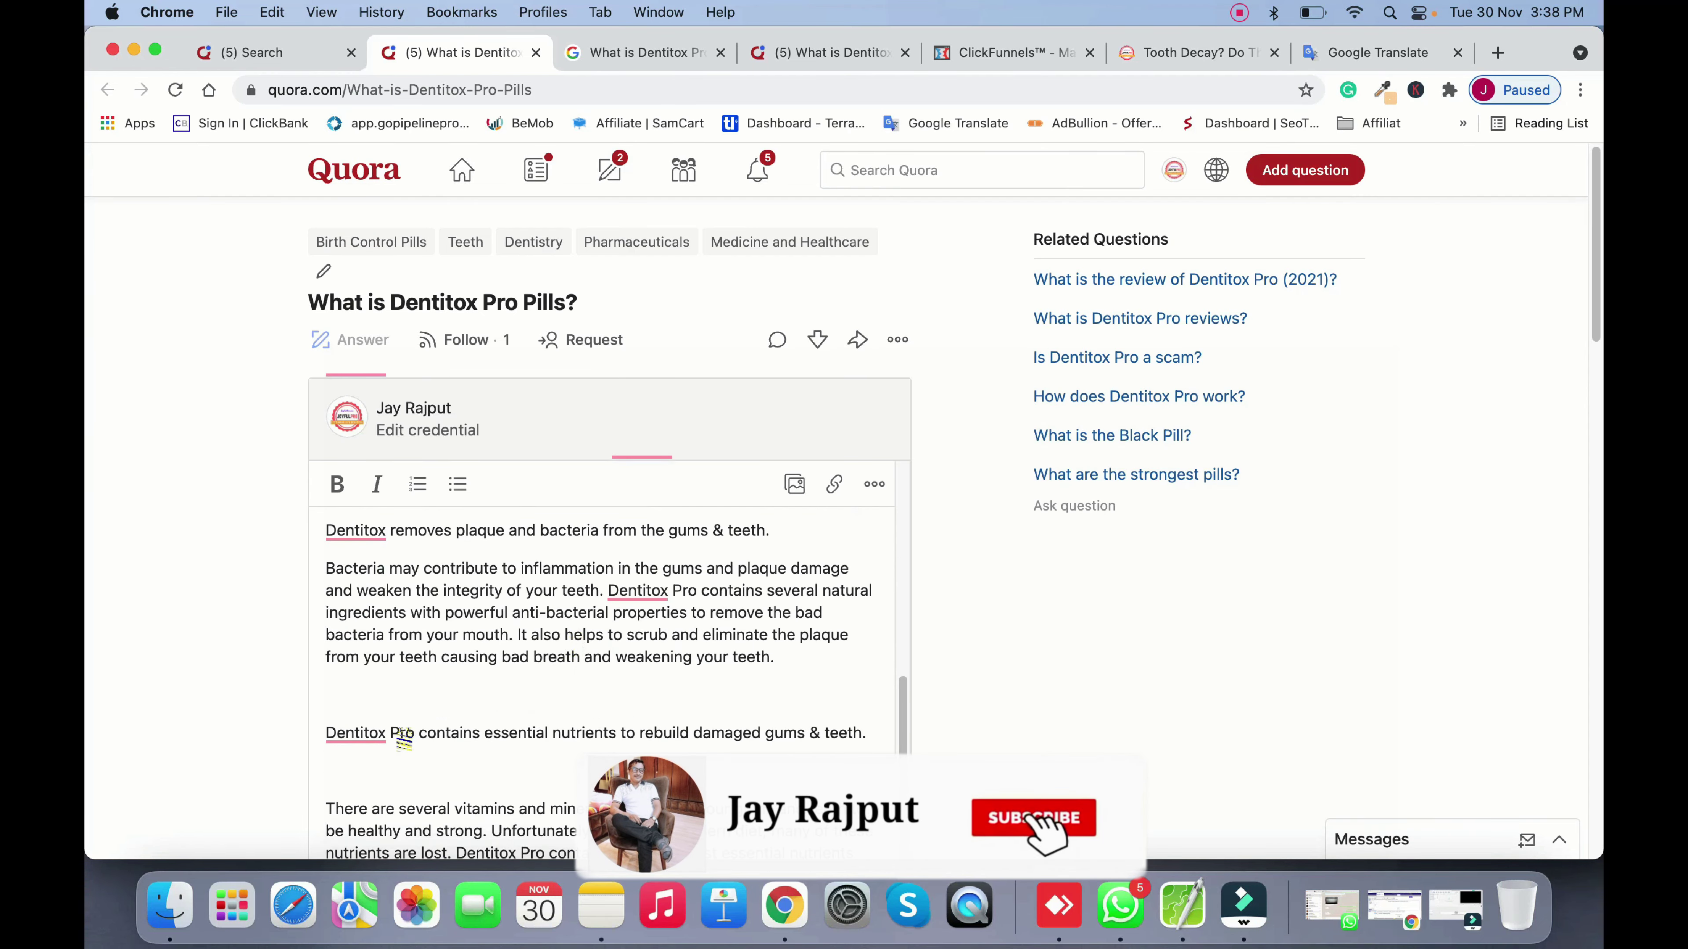
pyautogui.click(349, 693)
pyautogui.press('BackSpace')
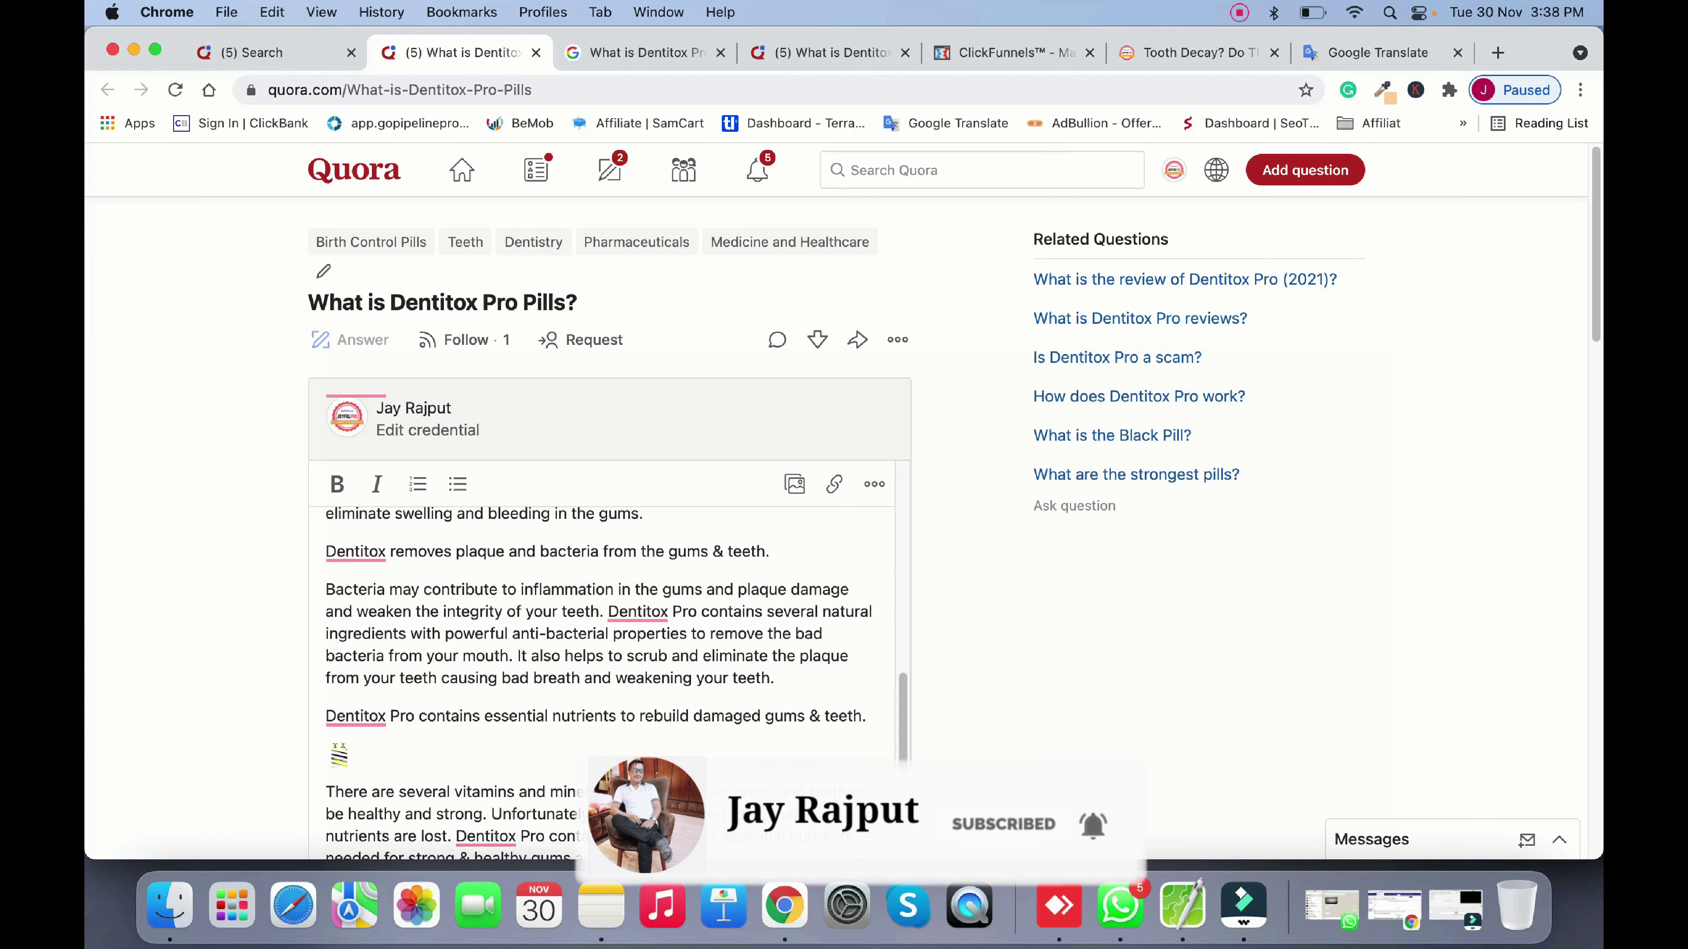
pyautogui.click(339, 755)
pyautogui.press('BackSpace')
pyautogui.scroll(-2, 497, 673)
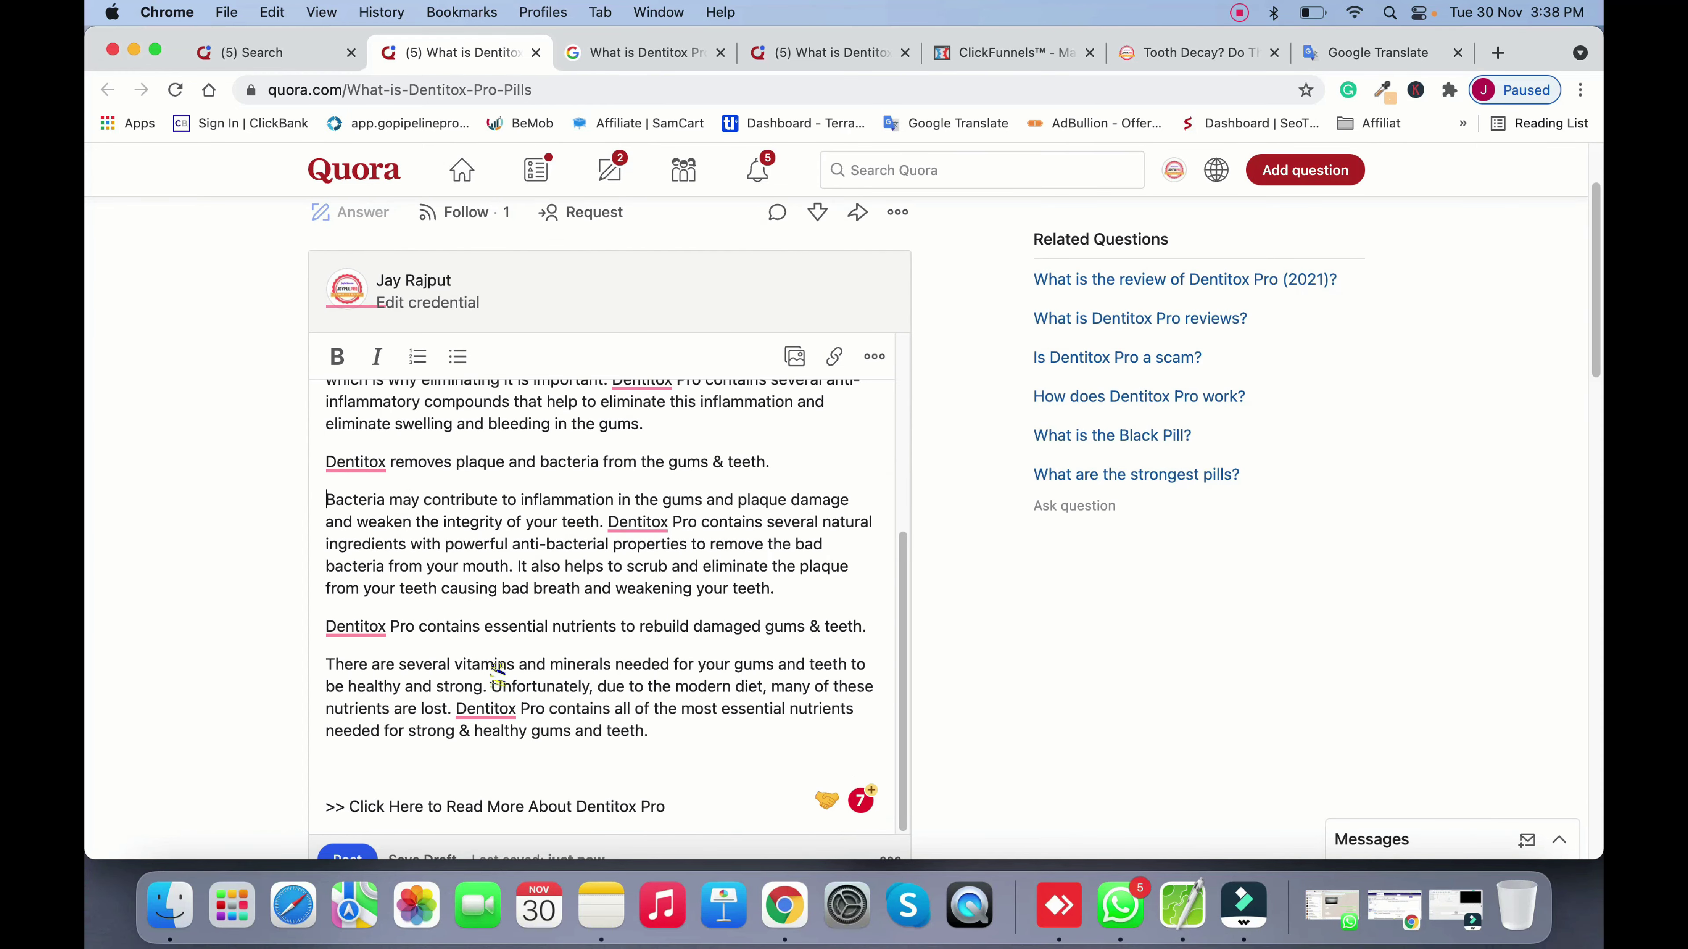
# Bold the answer's line "Dentitox Pro helps eliminate inflammation in the gums."
pyautogui.scroll(5, 471, 594)
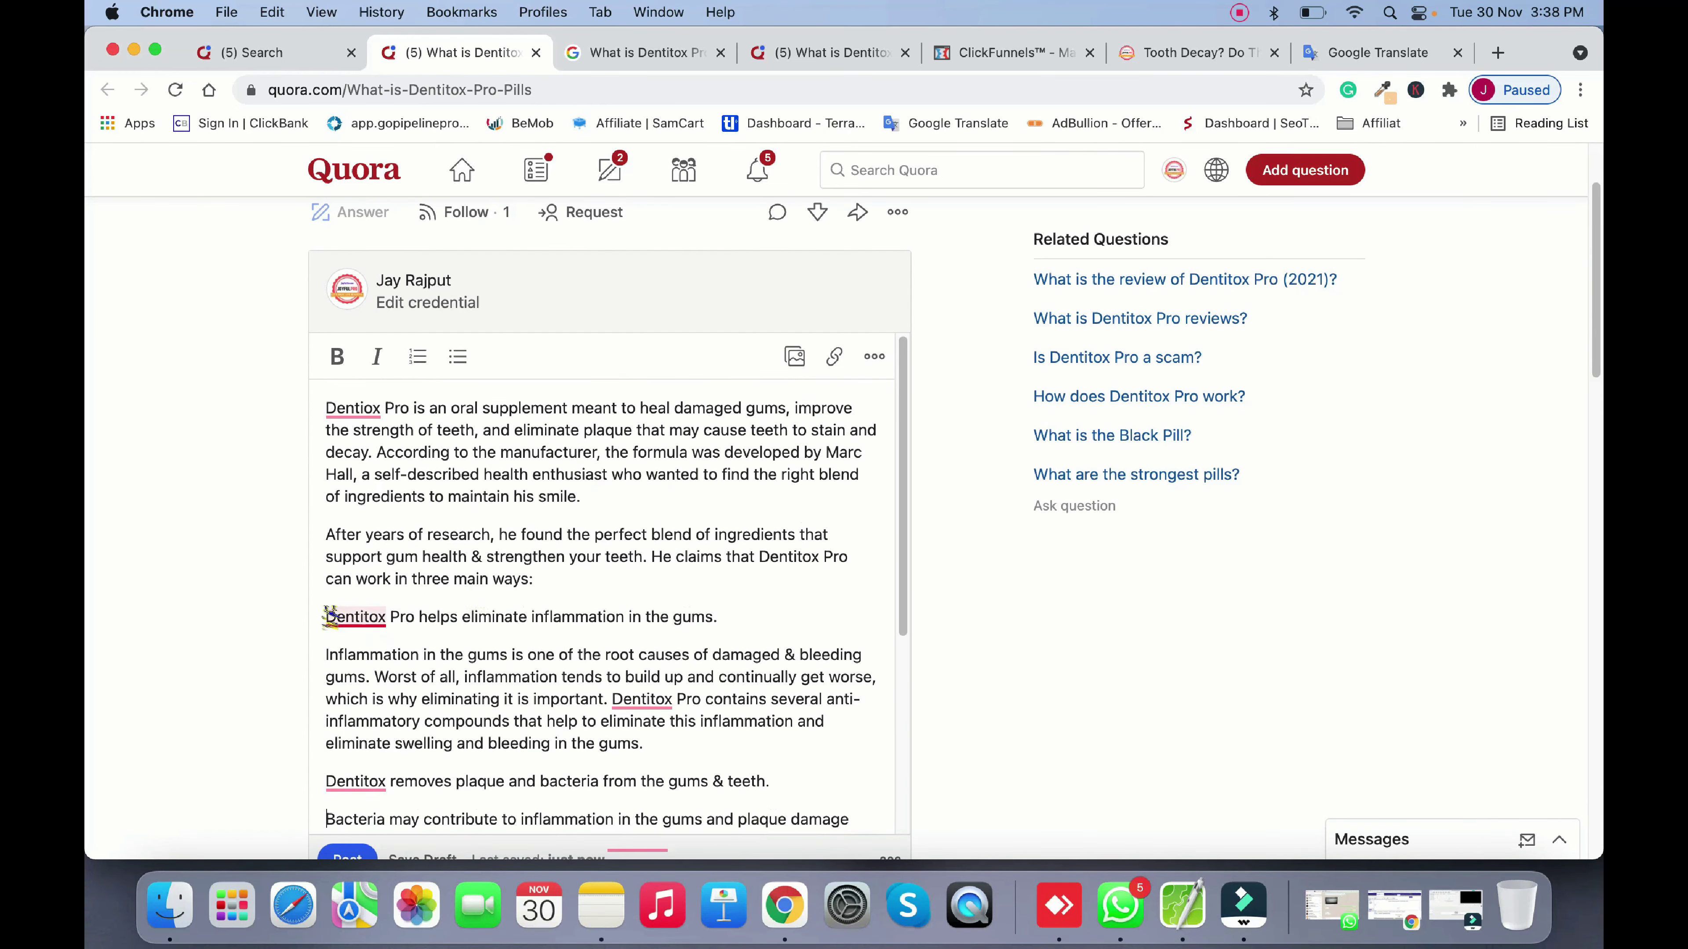
pyautogui.moveTo(328, 616)
pyautogui.moveTo(329, 616); pyautogui.dragTo(734, 616)
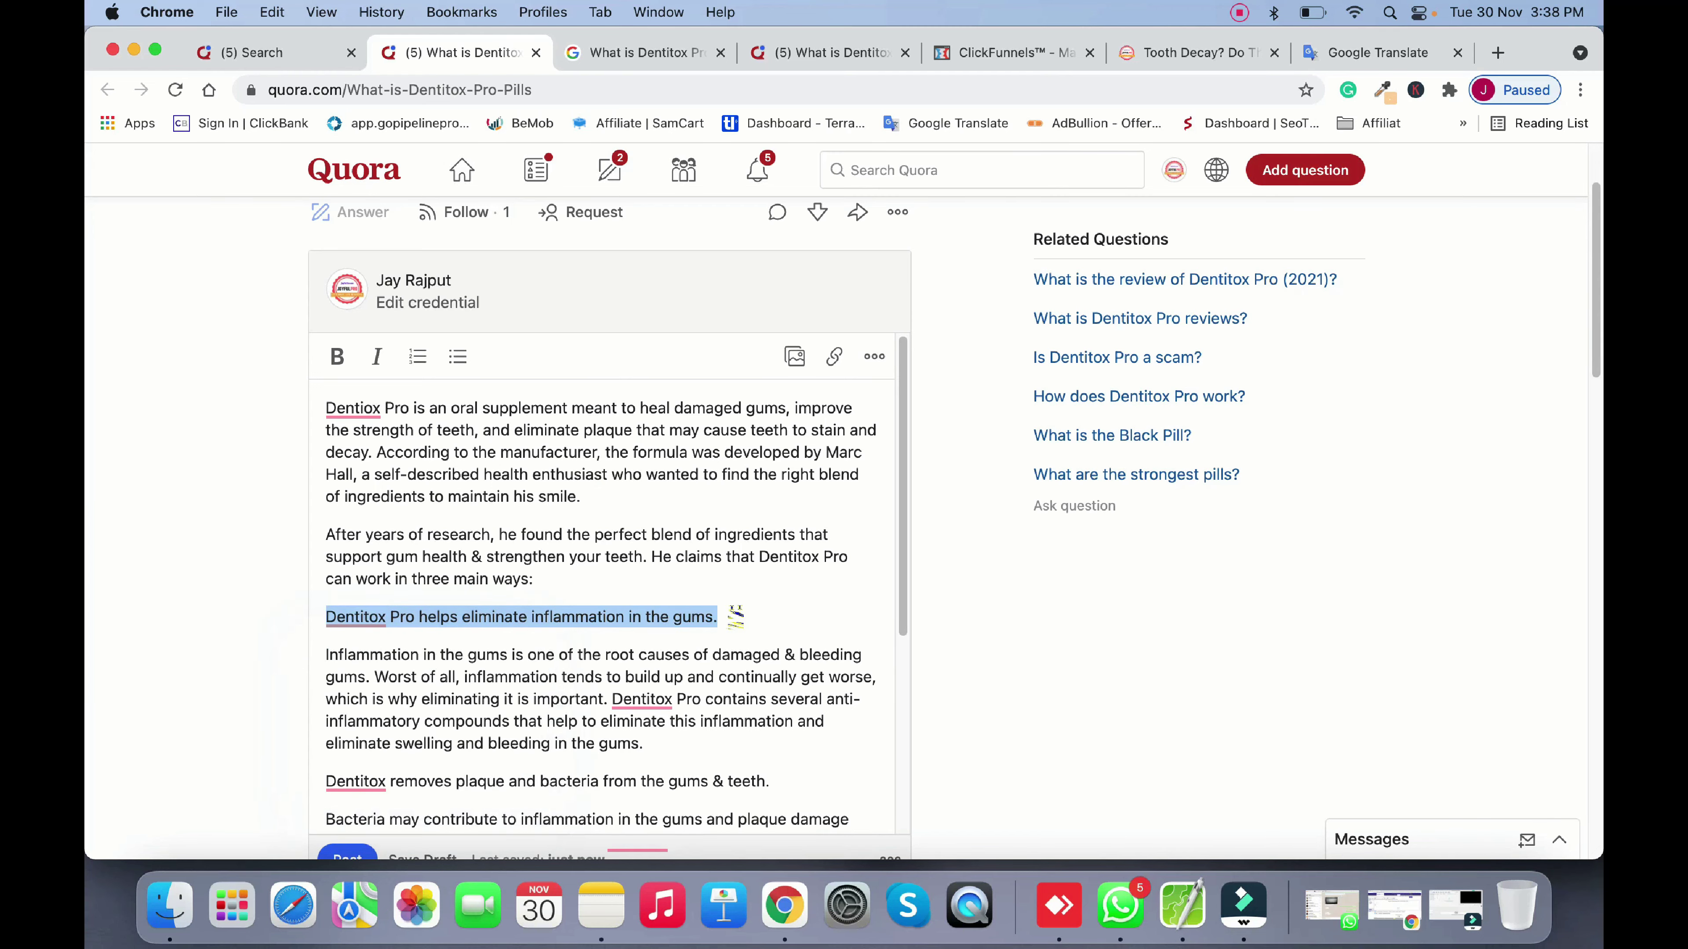
pyautogui.press('super+b')
pyautogui.scroll(3, 363, 493)
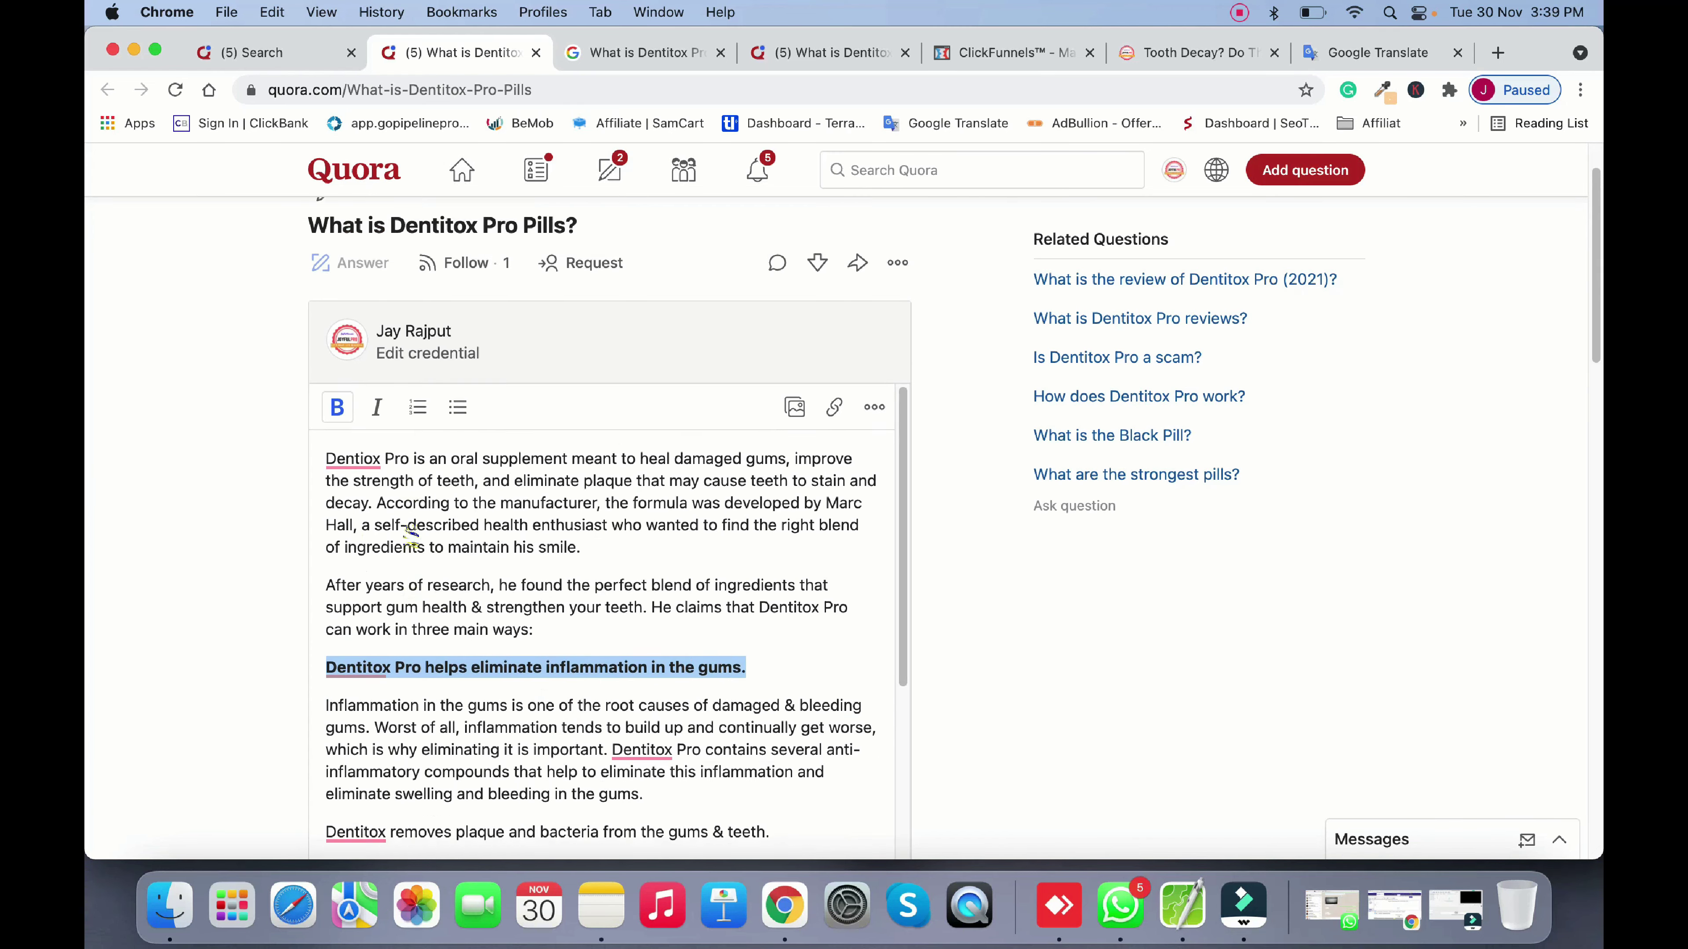
# Bold the plaque and bacteria line and the line "Dentitox Pro contains essential nutrients to rebuild damaged gums & teeth."
pyautogui.scroll(-4, 332, 638)
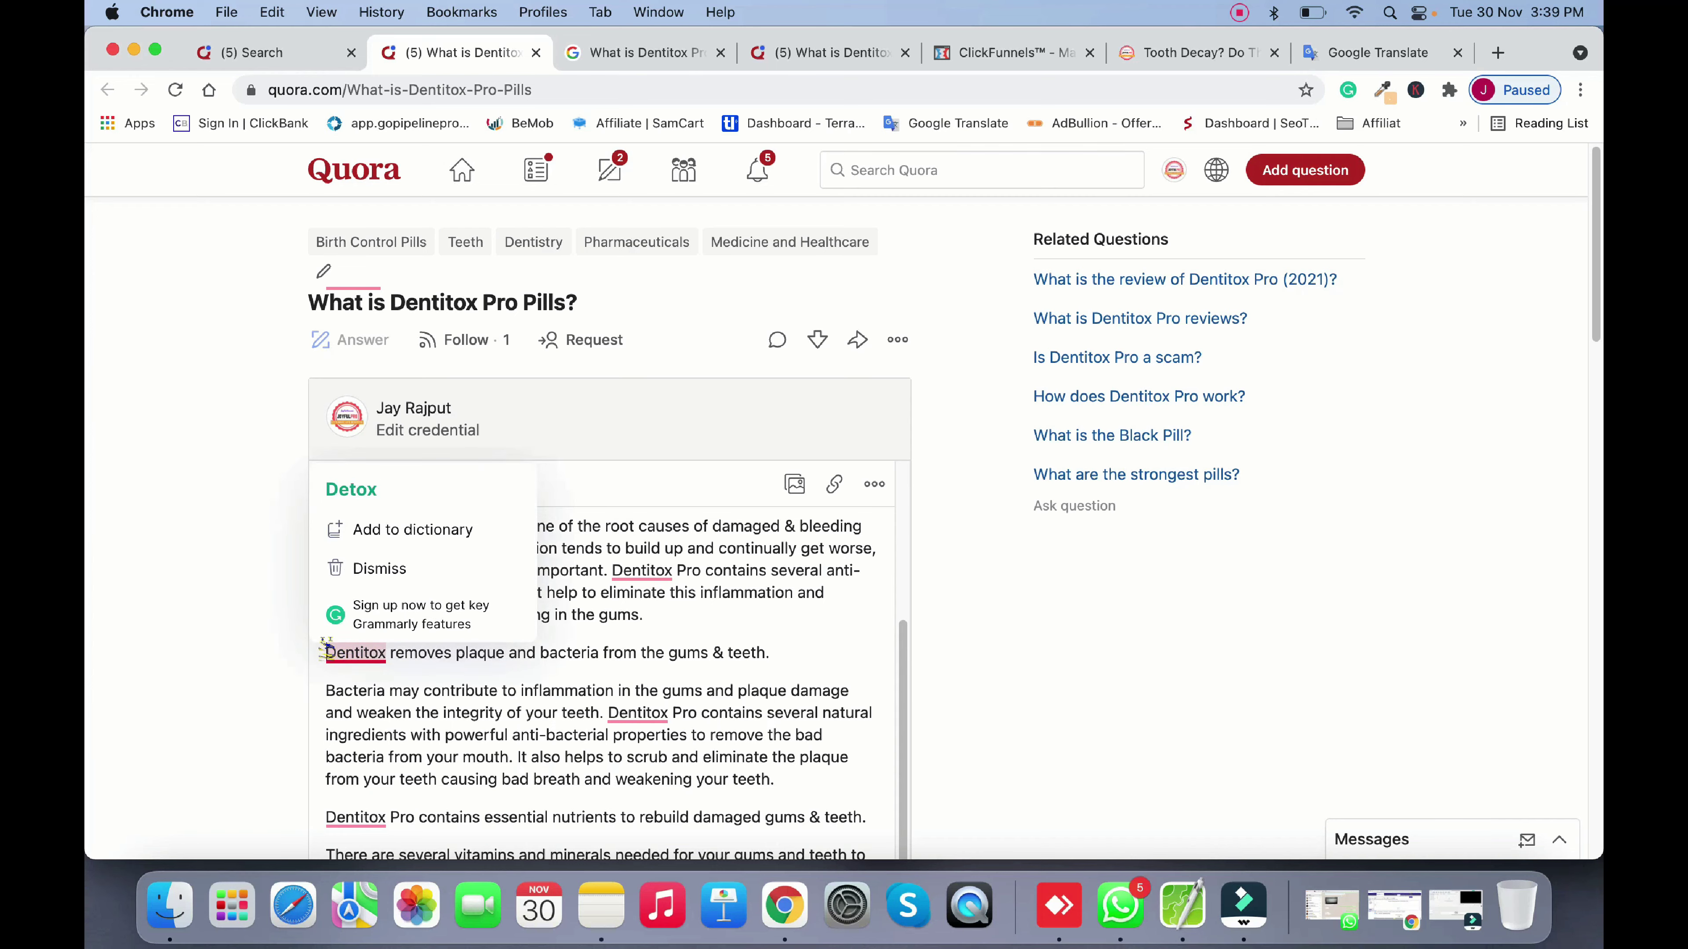
pyautogui.moveTo(327, 650); pyautogui.dragTo(791, 642)
pyautogui.press('super+b')
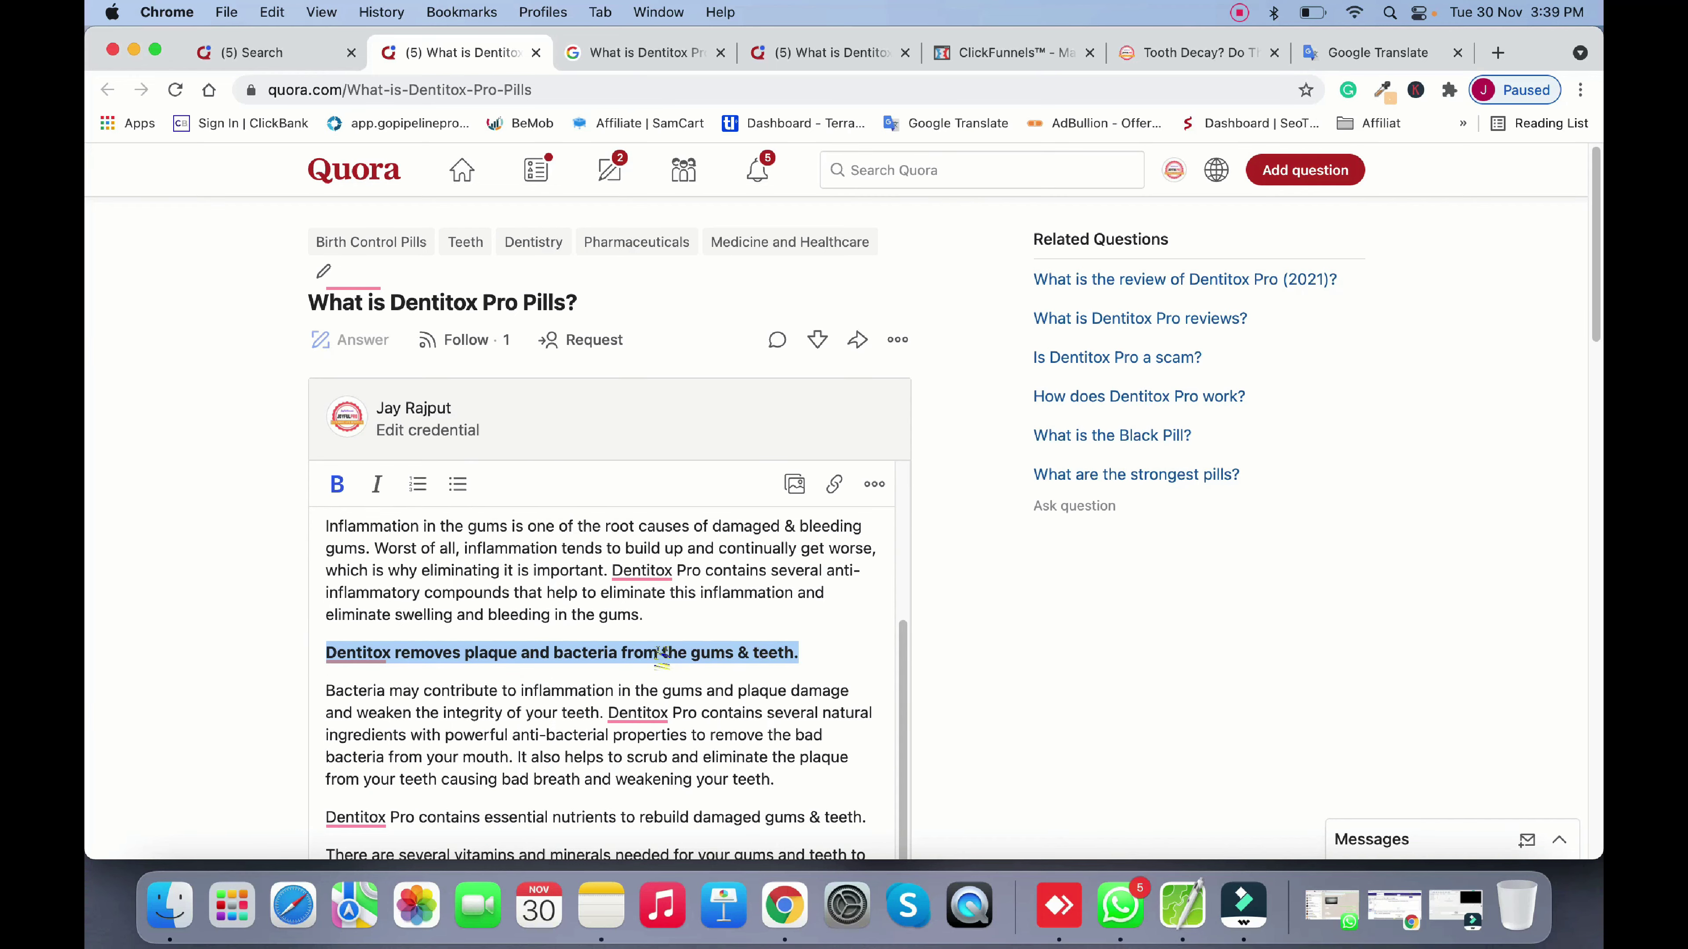
pyautogui.scroll(-5, 505, 691)
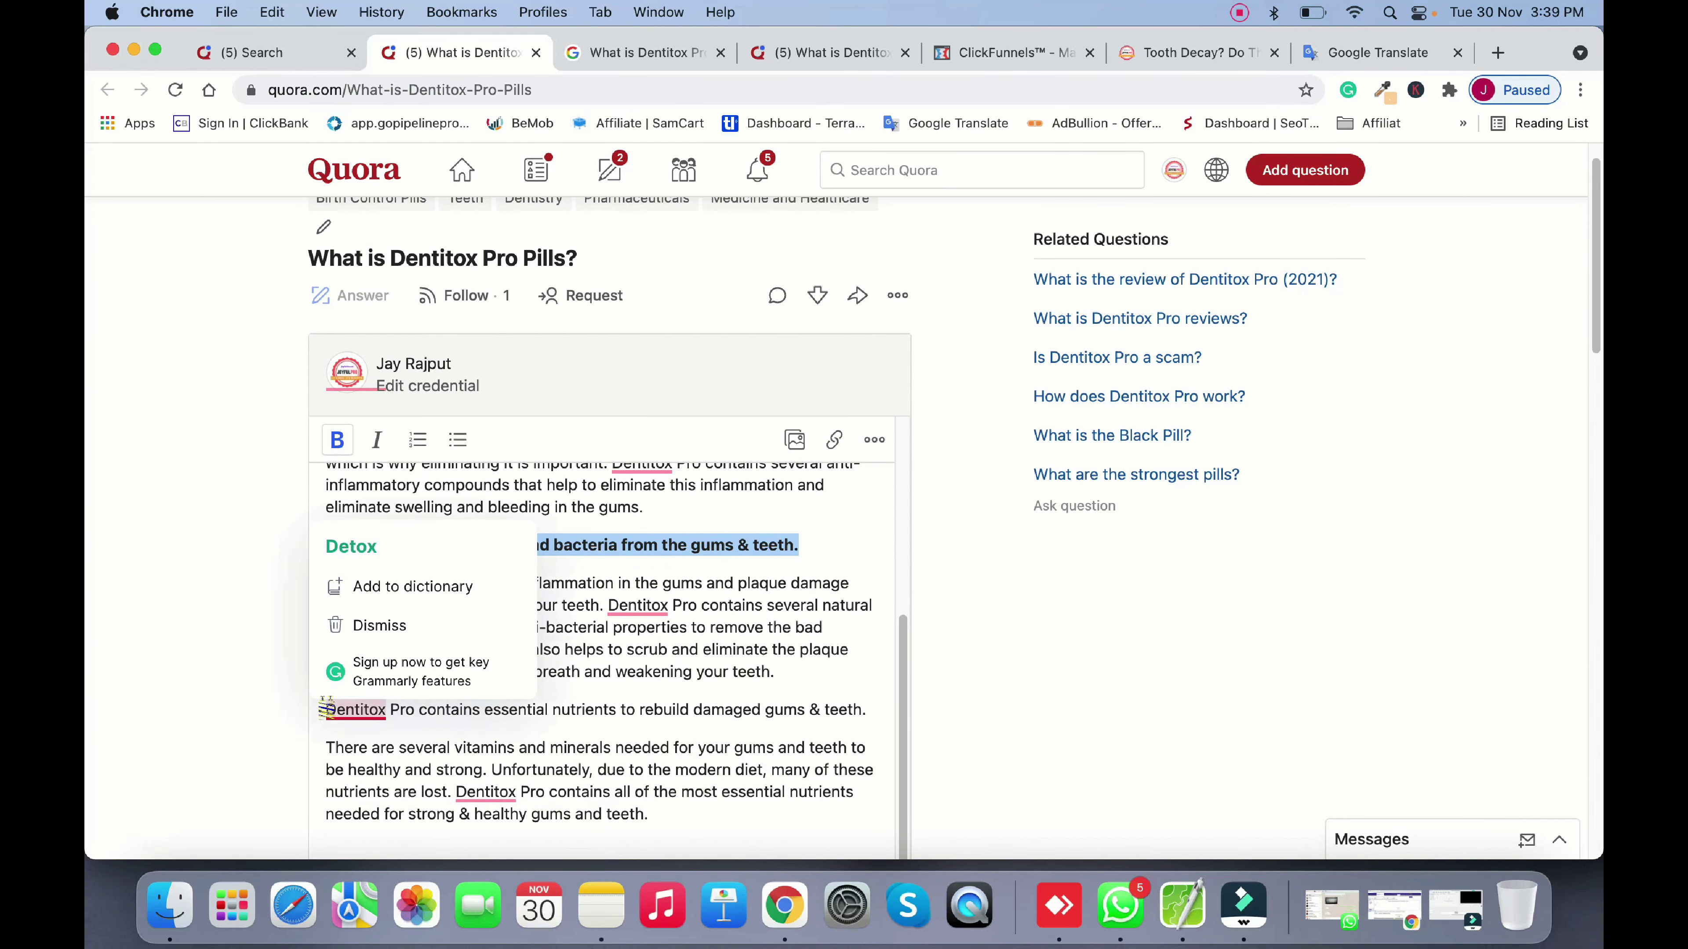
pyautogui.moveTo(321, 716); pyautogui.dragTo(871, 709)
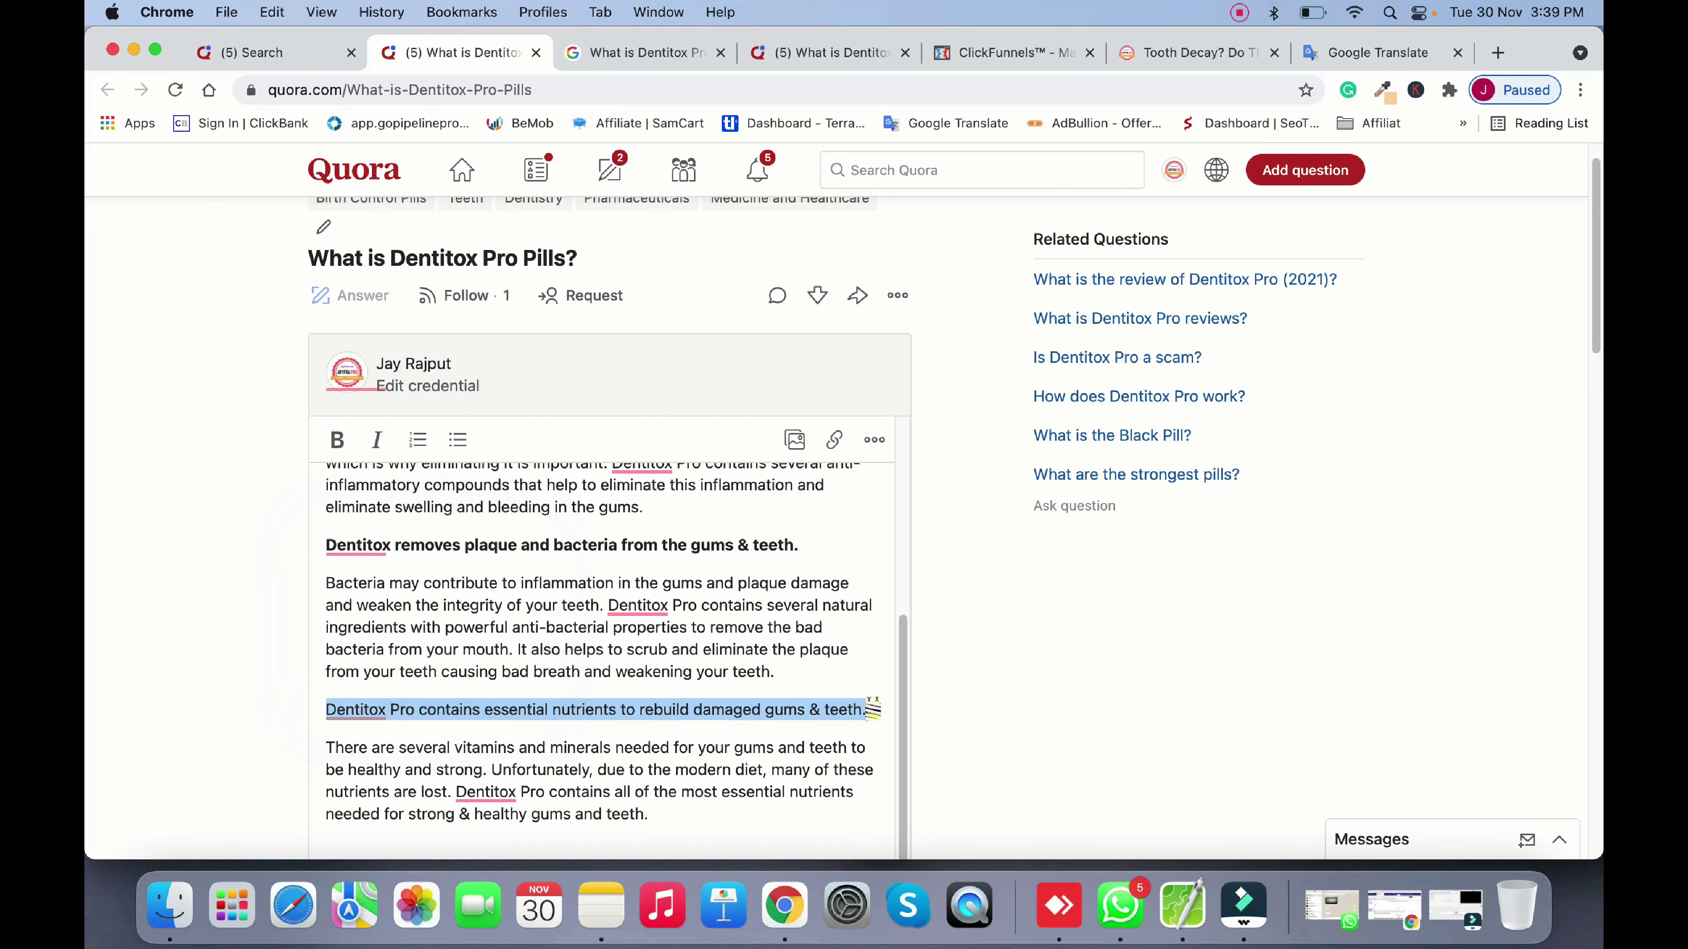
pyautogui.press('super+b')
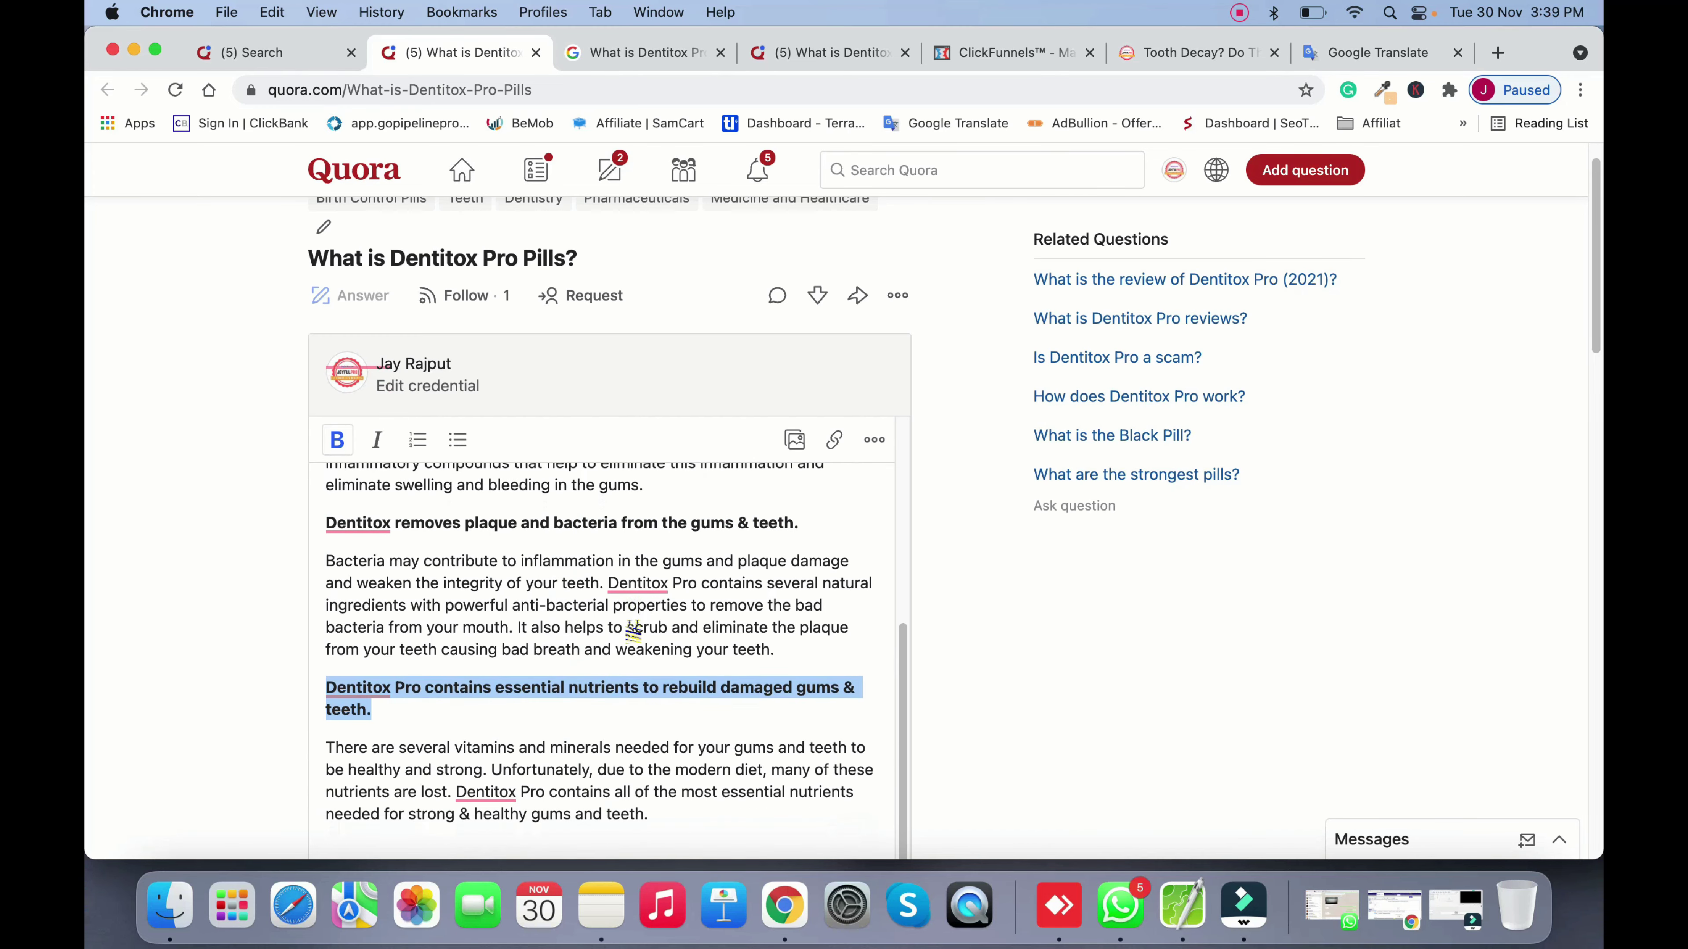
# Remove the empty line above ">> Click Here to Read More About Dentitox Pro" at the end of the answer
pyautogui.scroll(-2, 599, 718)
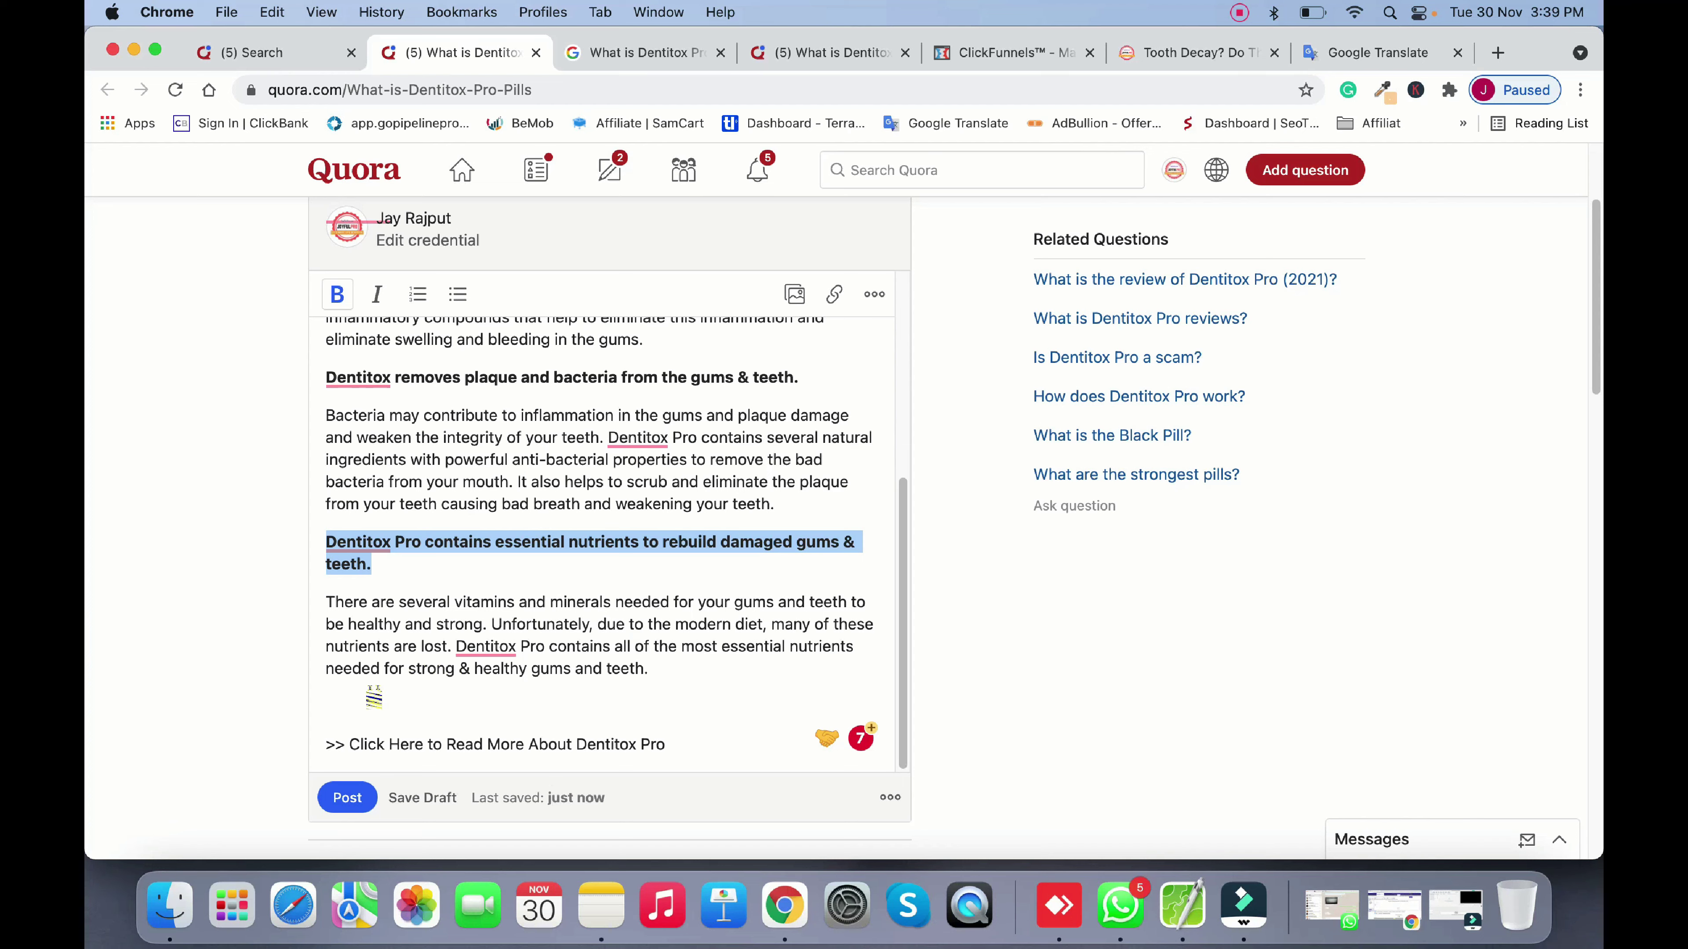
pyautogui.click(372, 697)
pyautogui.press('BackSpace')
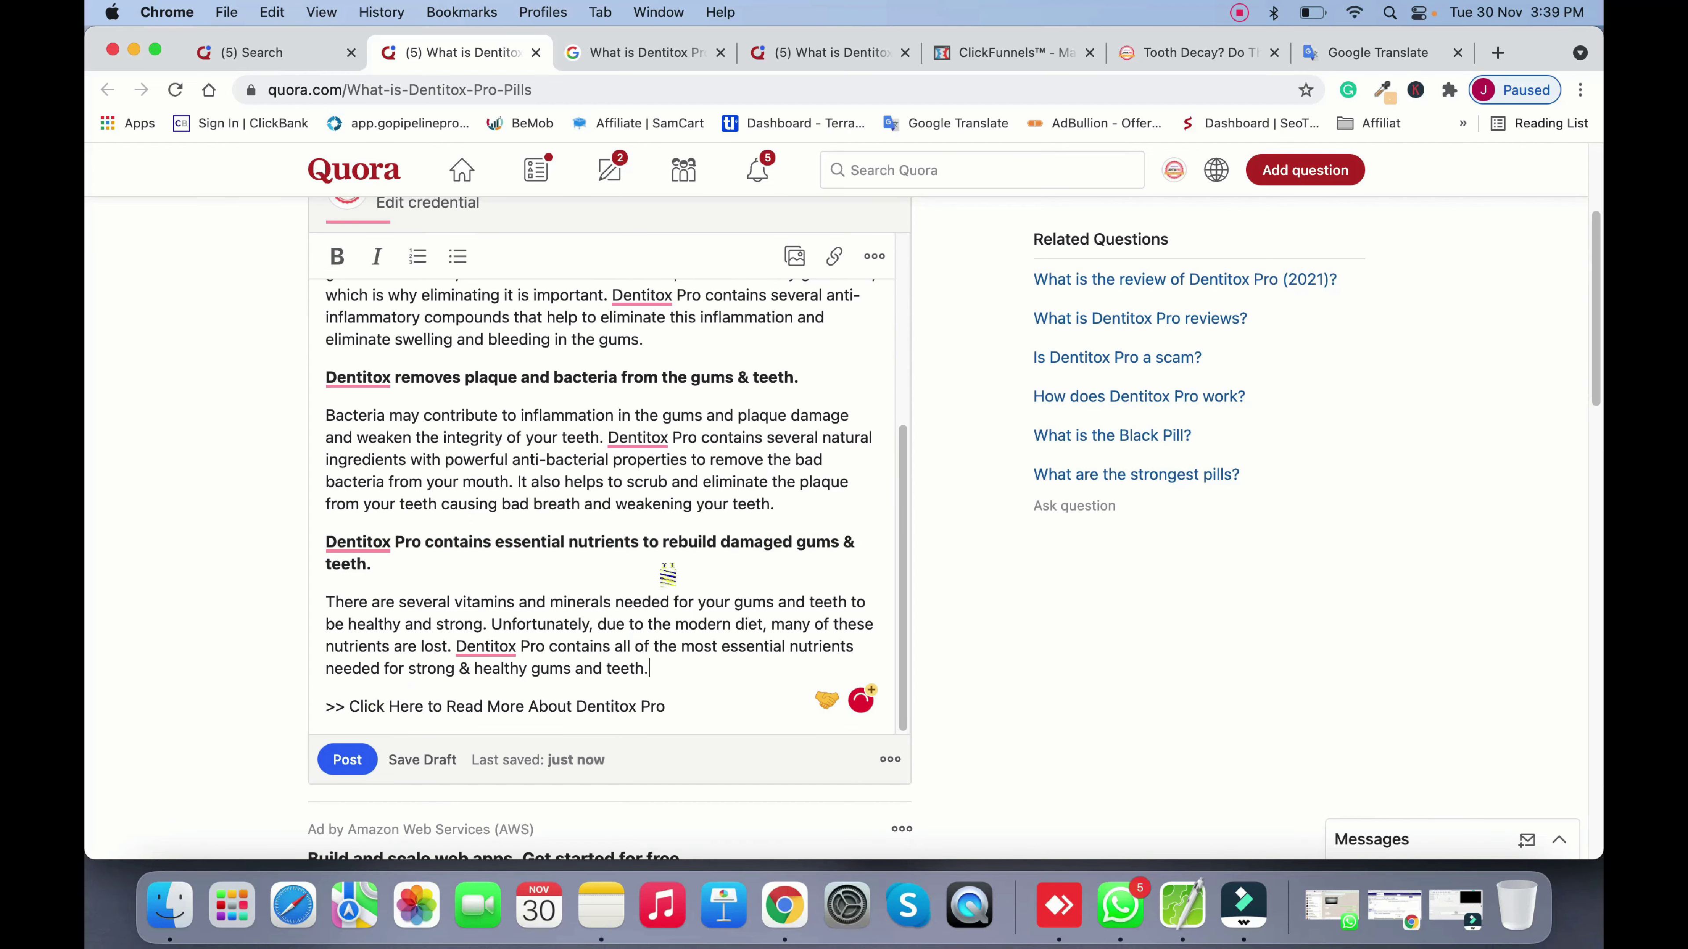
# Copy the full web address of the buyerszone.us Dentitox Pro landing page that is already open
pyautogui.moveTo(686, 705); pyautogui.dragTo(325, 705)
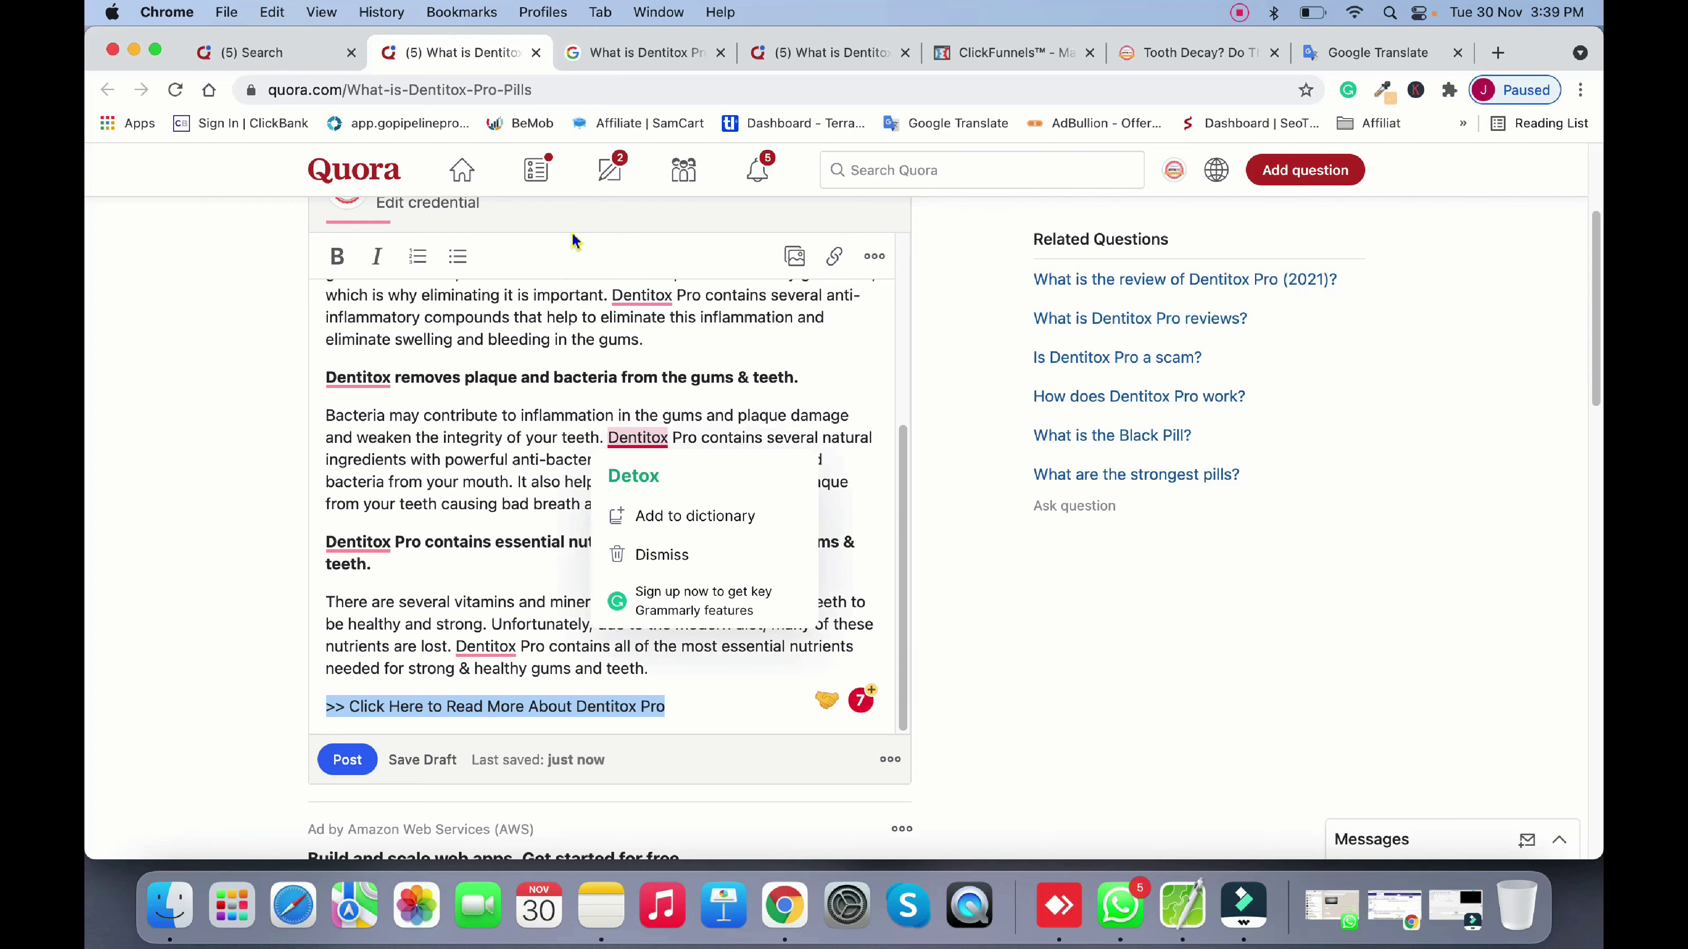
pyautogui.scroll(4, 583, 279)
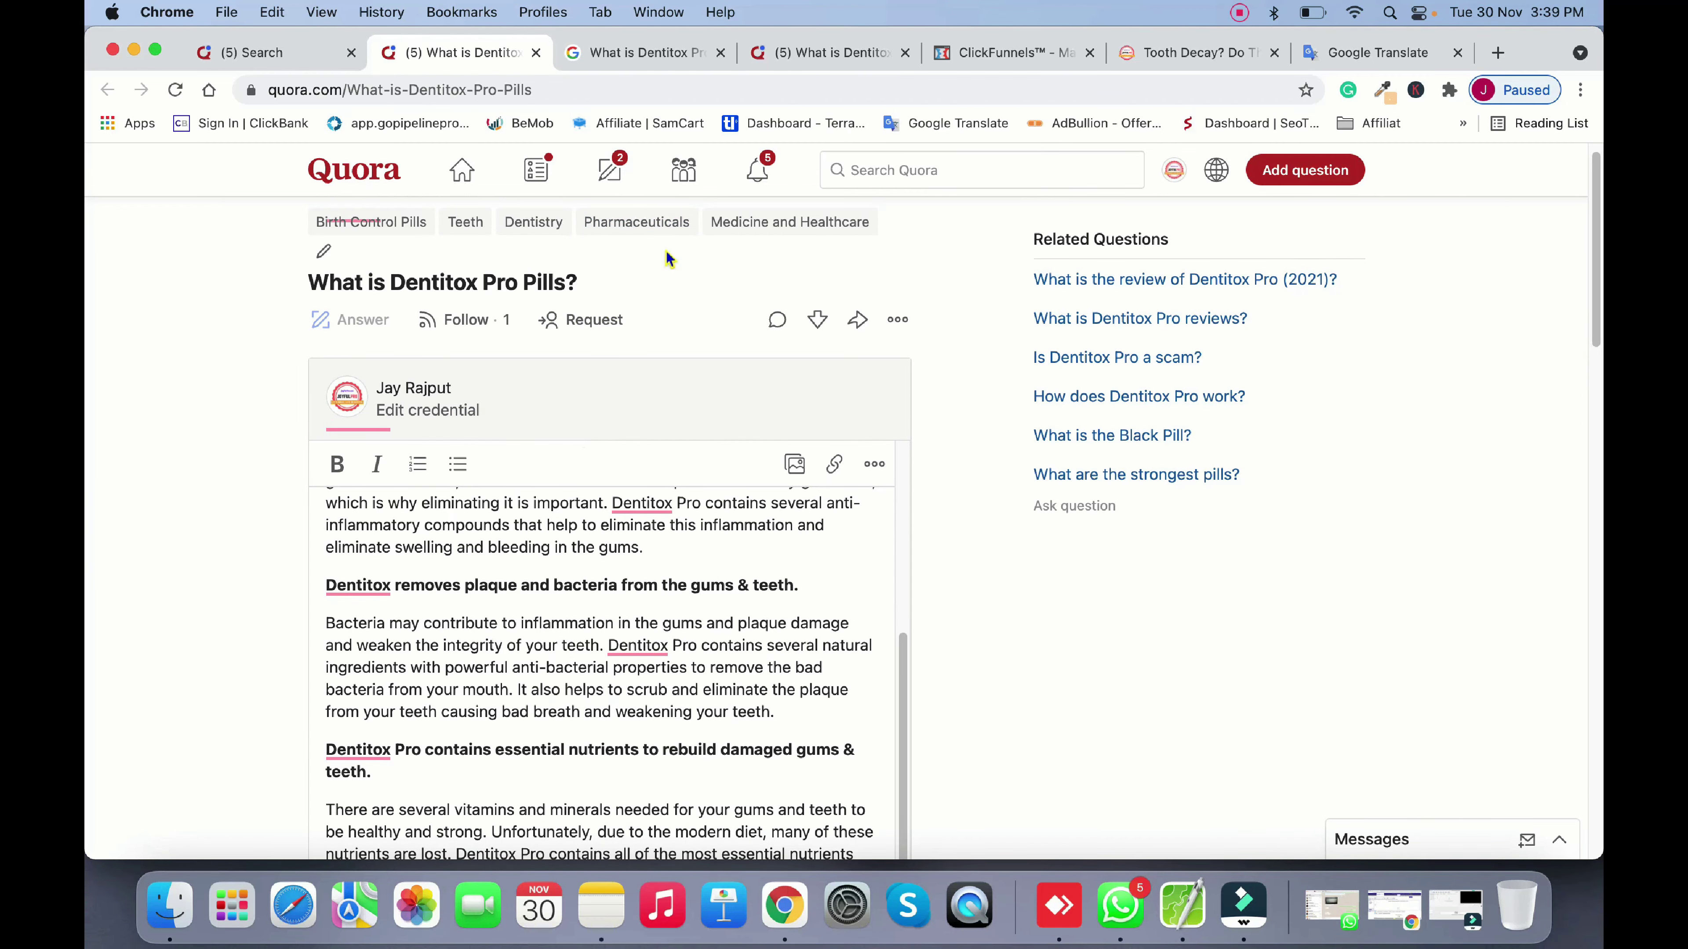
pyautogui.click(1182, 53)
pyautogui.doubleClick(664, 89)
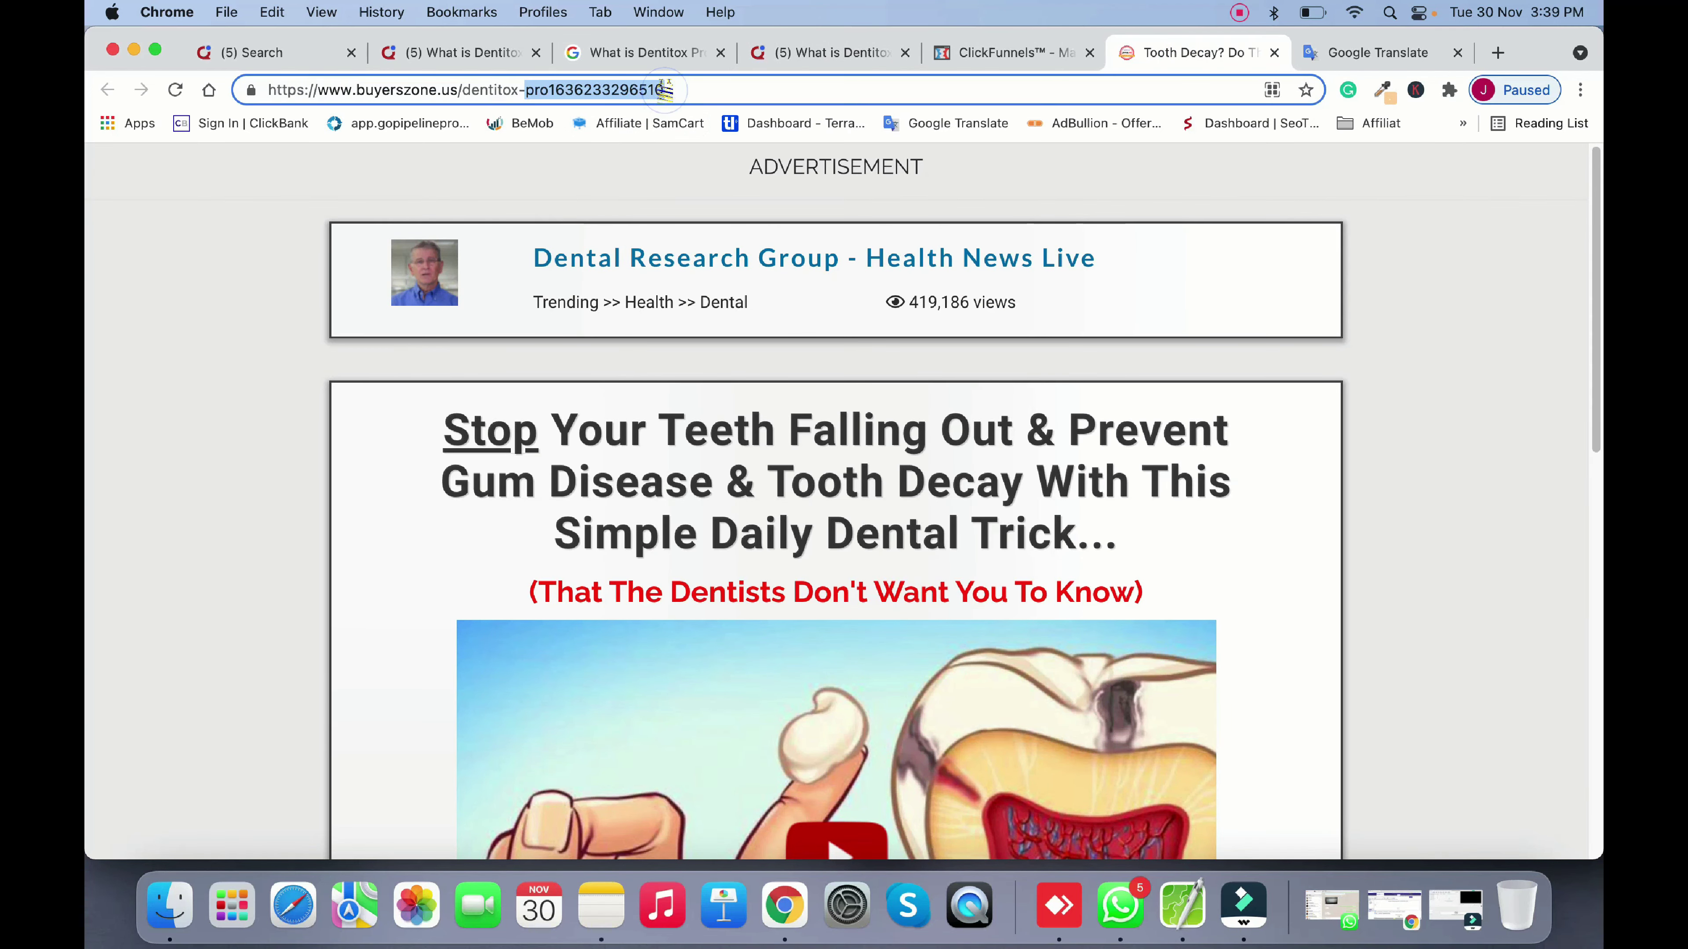
pyautogui.click(664, 90)
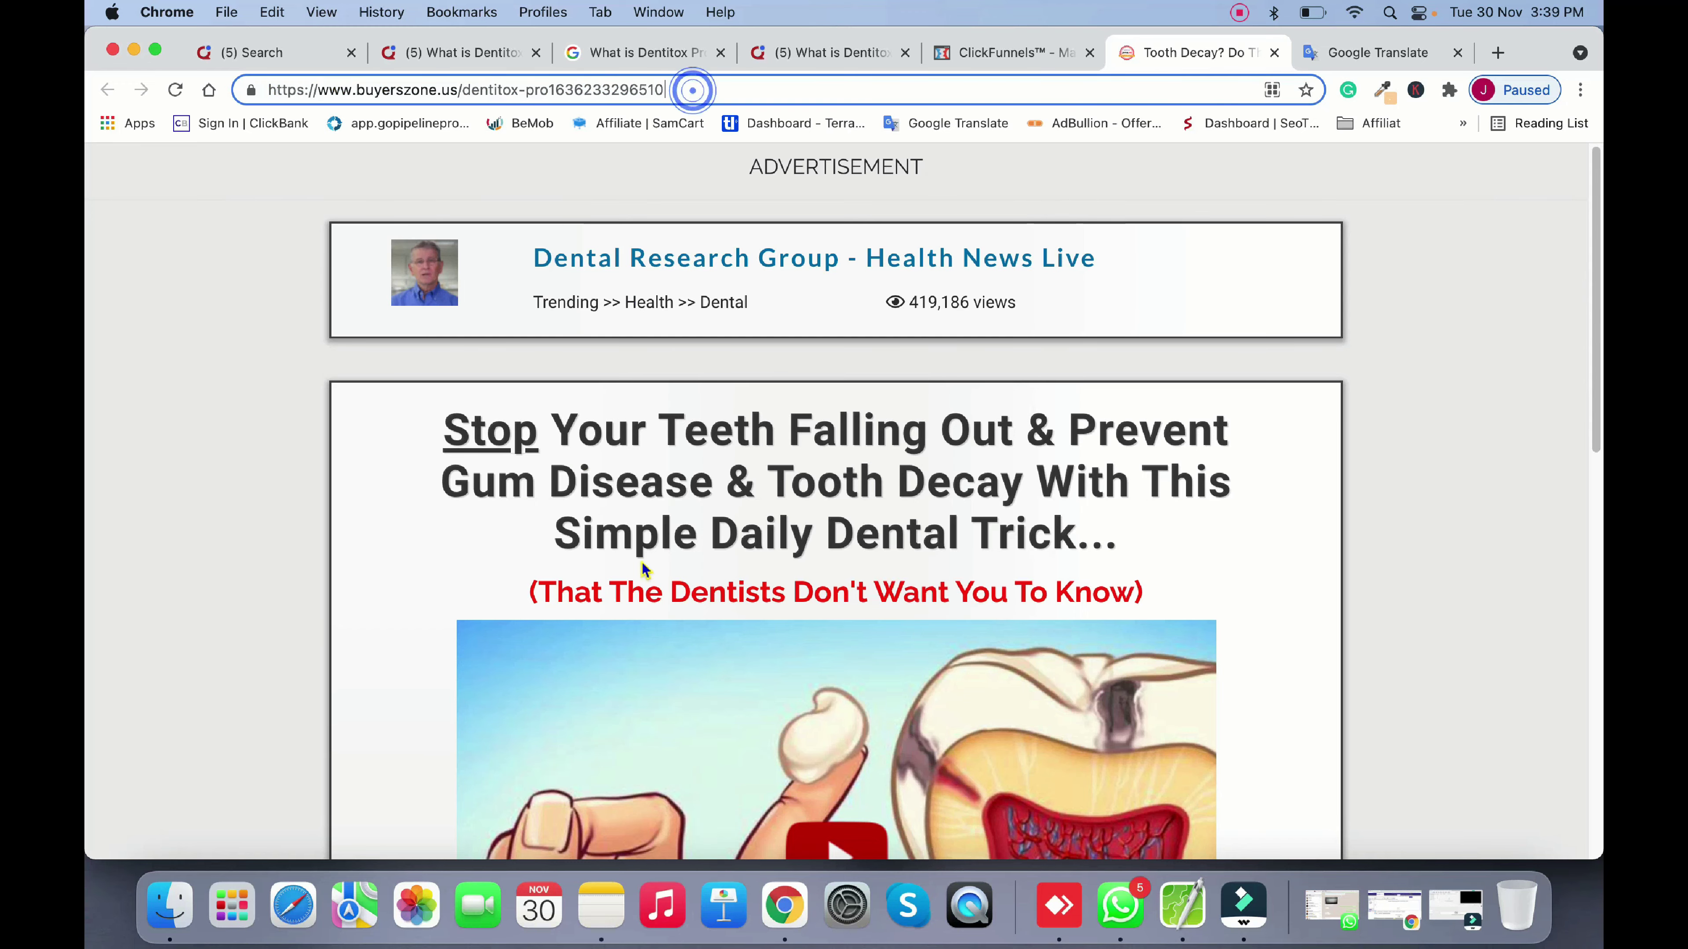
pyautogui.scroll(-15, 836, 498)
pyautogui.scroll(12, 836, 499)
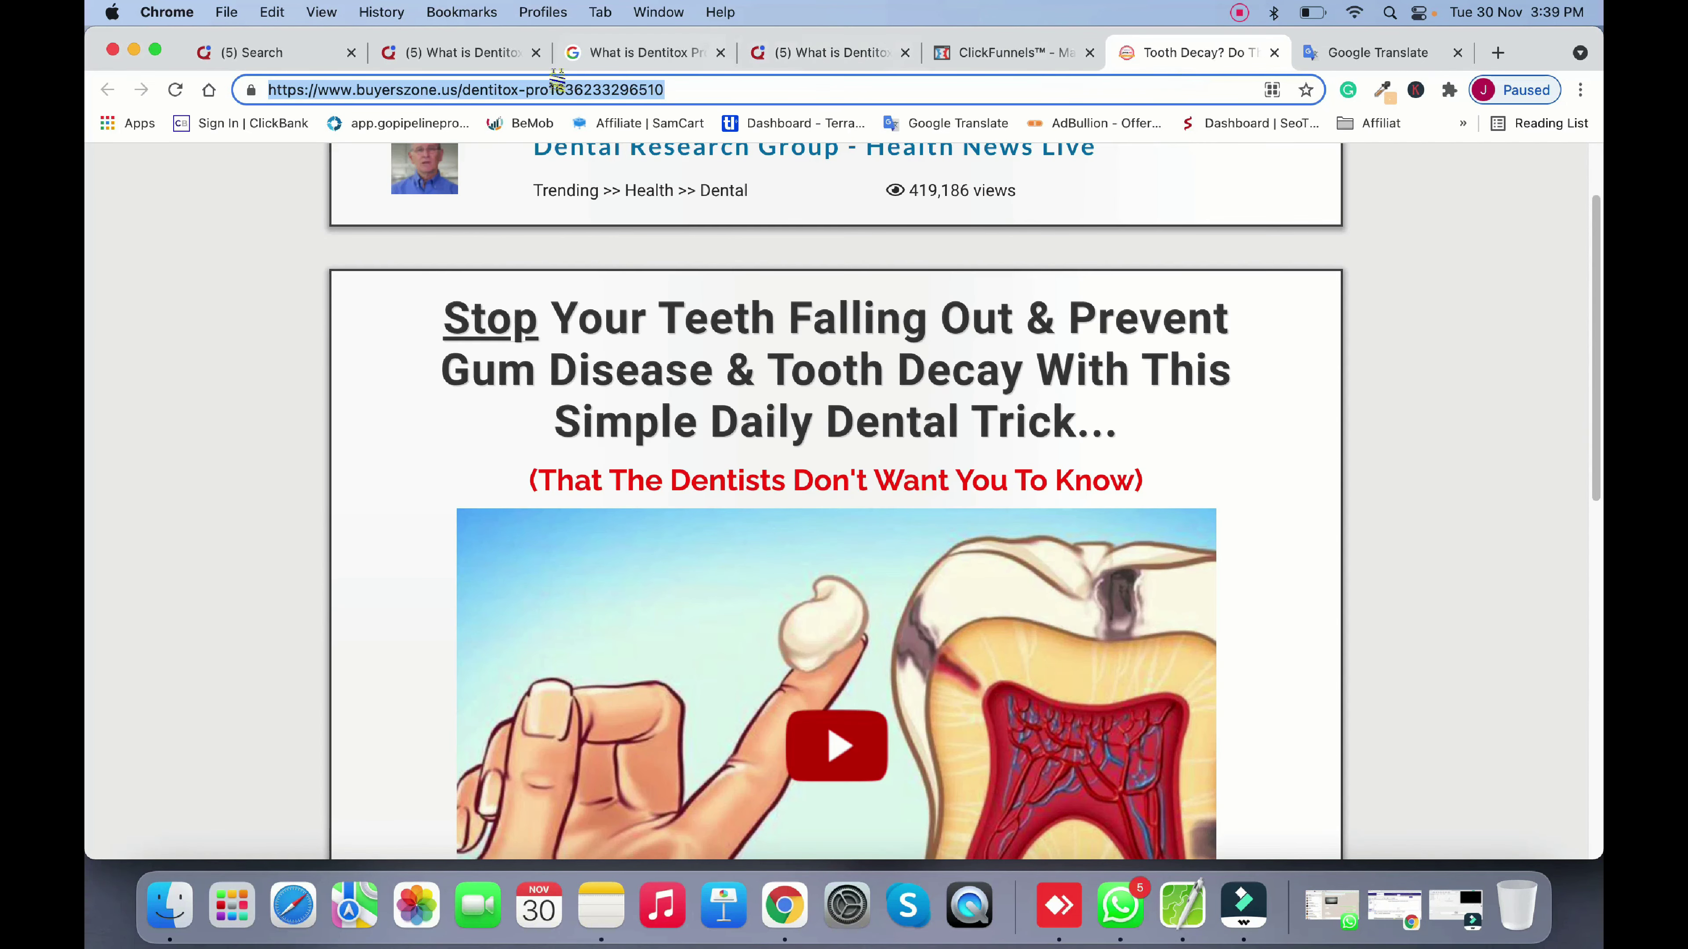
pyautogui.rightClick(528, 88)
pyautogui.click(567, 228)
pyautogui.click(453, 54)
pyautogui.scroll(-3, 572, 618)
pyautogui.scroll(-3, 571, 619)
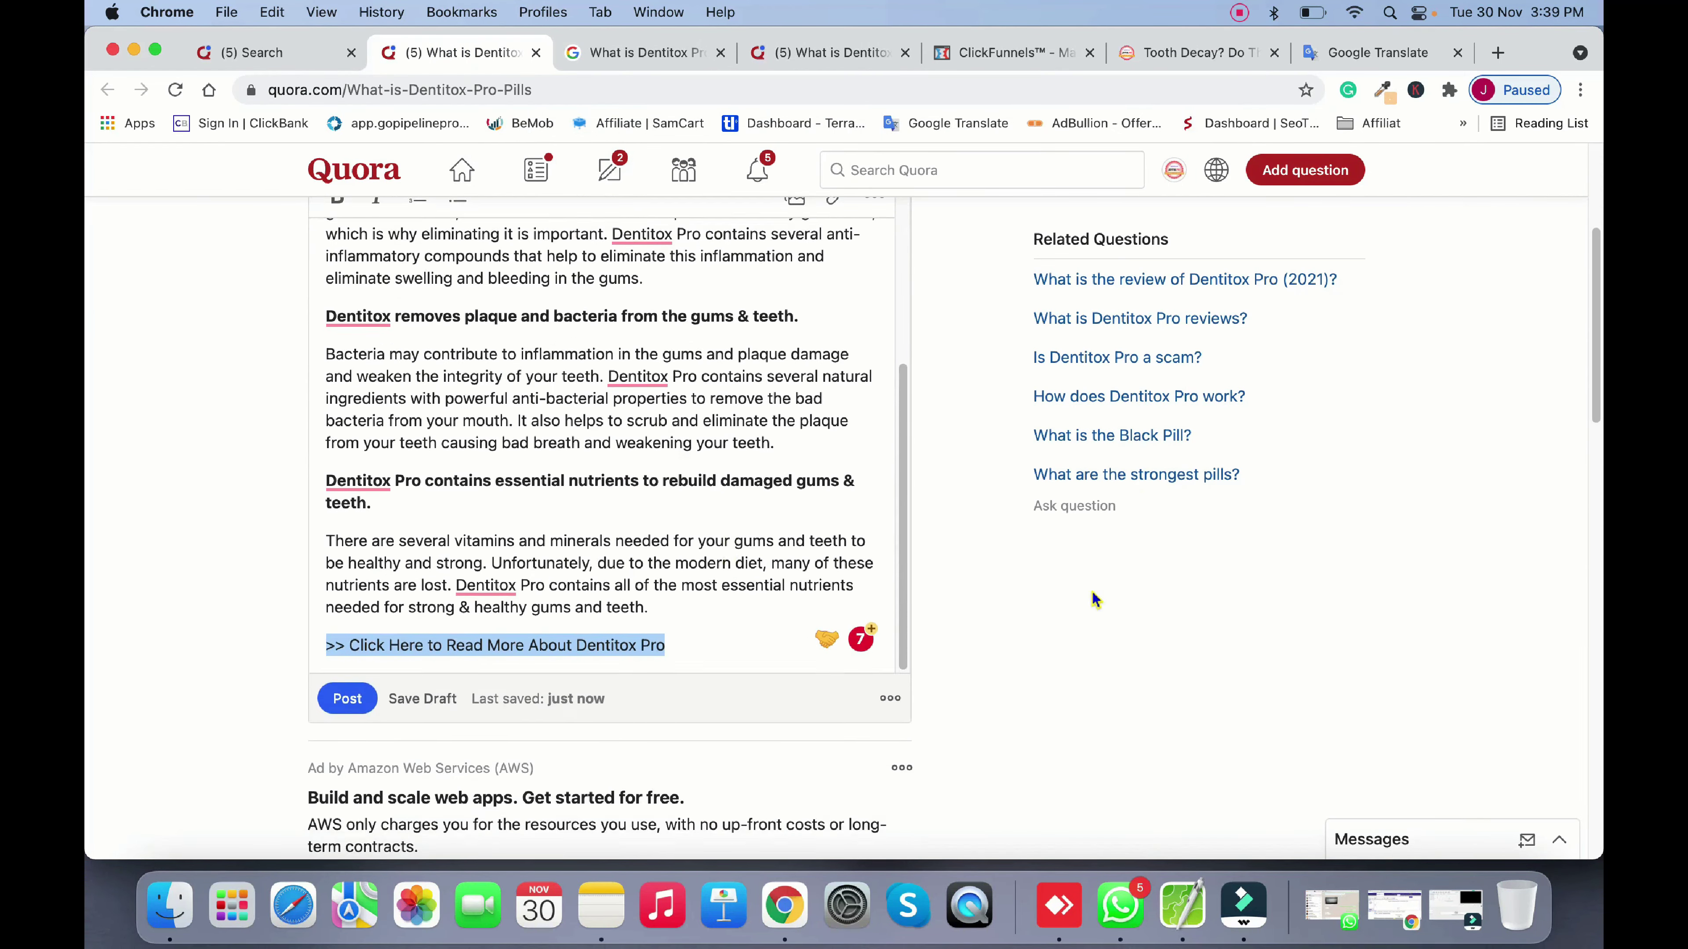
pyautogui.click(670, 639)
pyautogui.moveTo(672, 639); pyautogui.dragTo(327, 640)
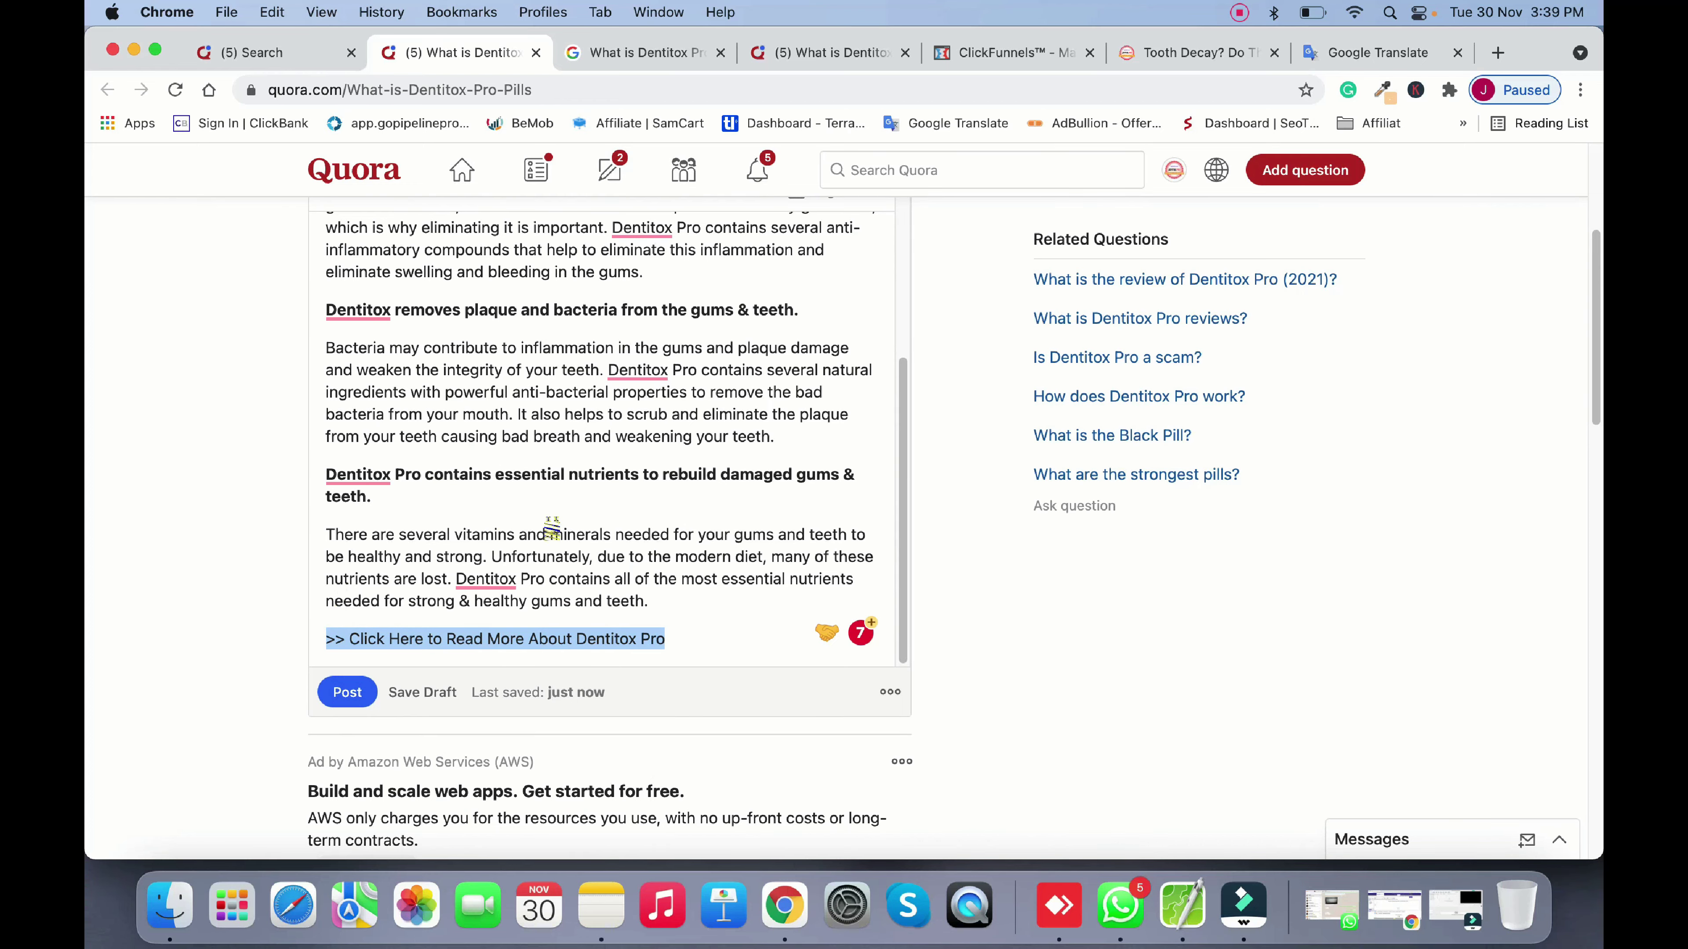
pyautogui.scroll(5, 551, 529)
pyautogui.scroll(3, 792, 510)
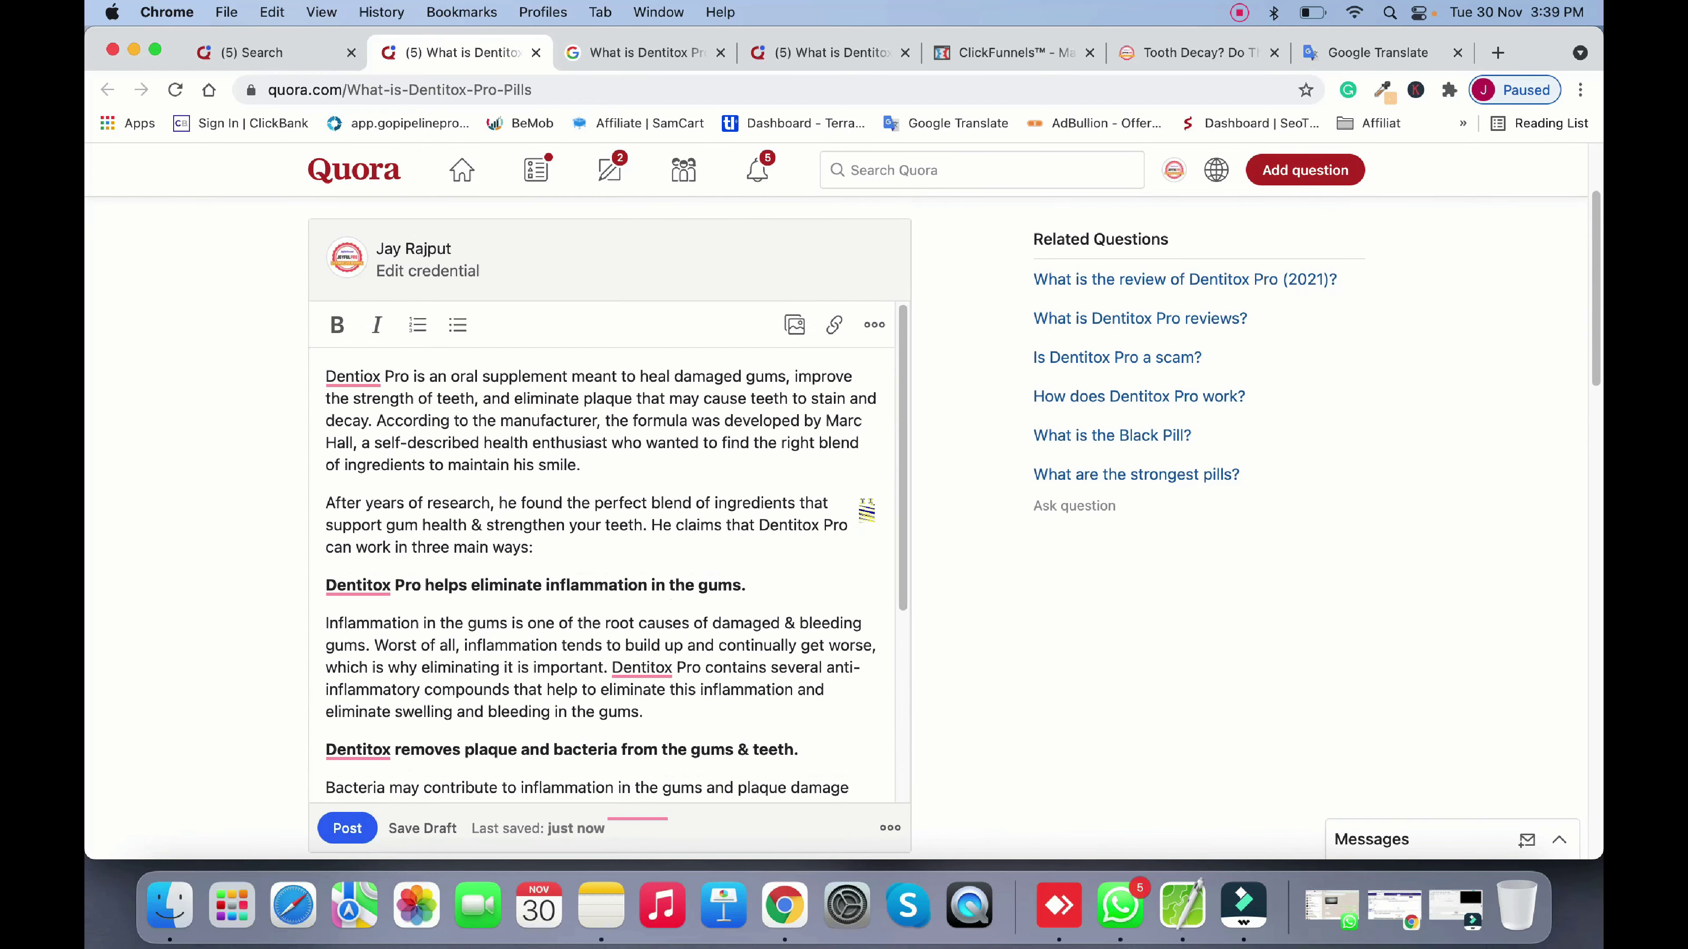
pyautogui.click(835, 341)
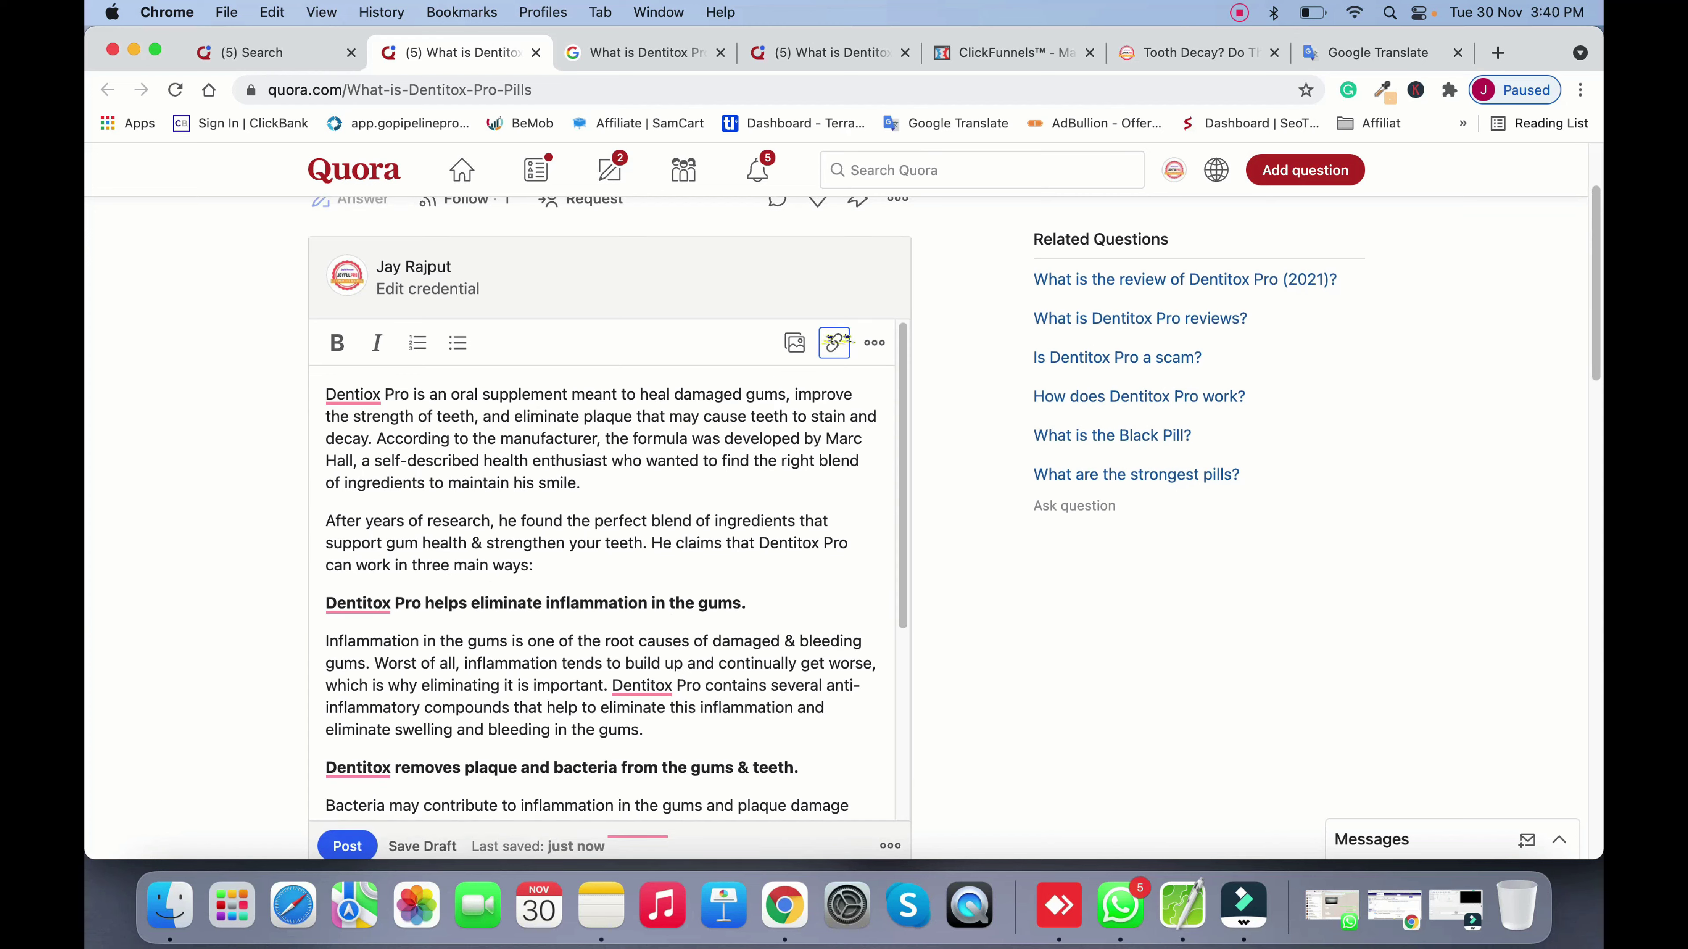
pyautogui.click(835, 342)
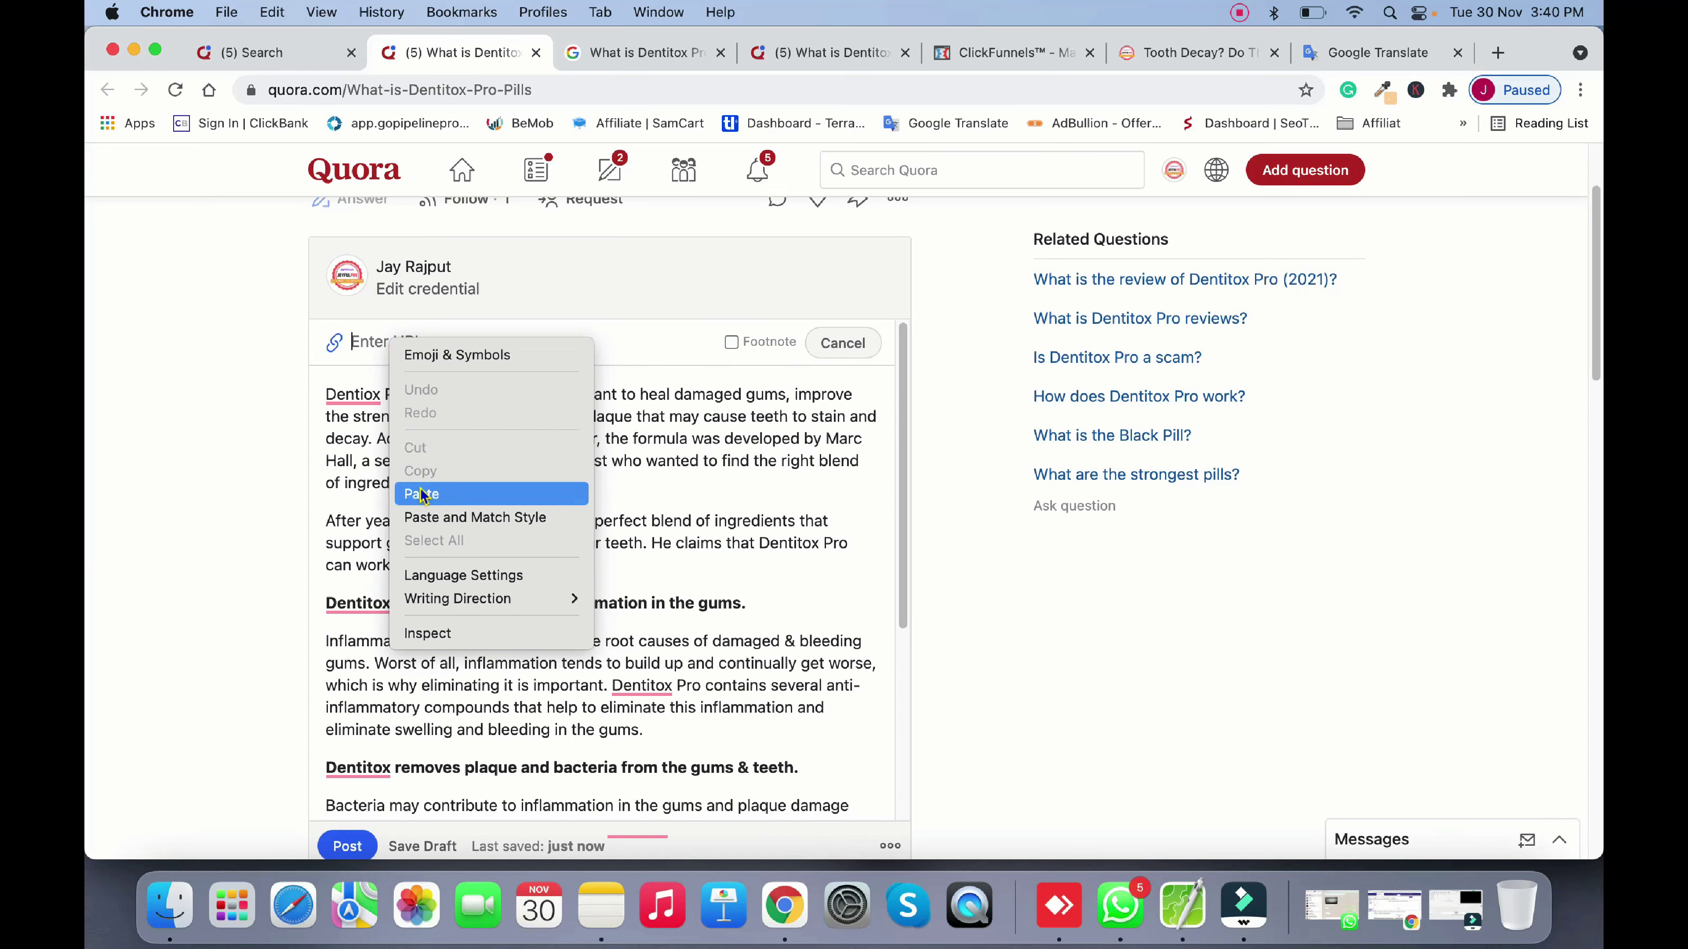
pyautogui.click(421, 494)
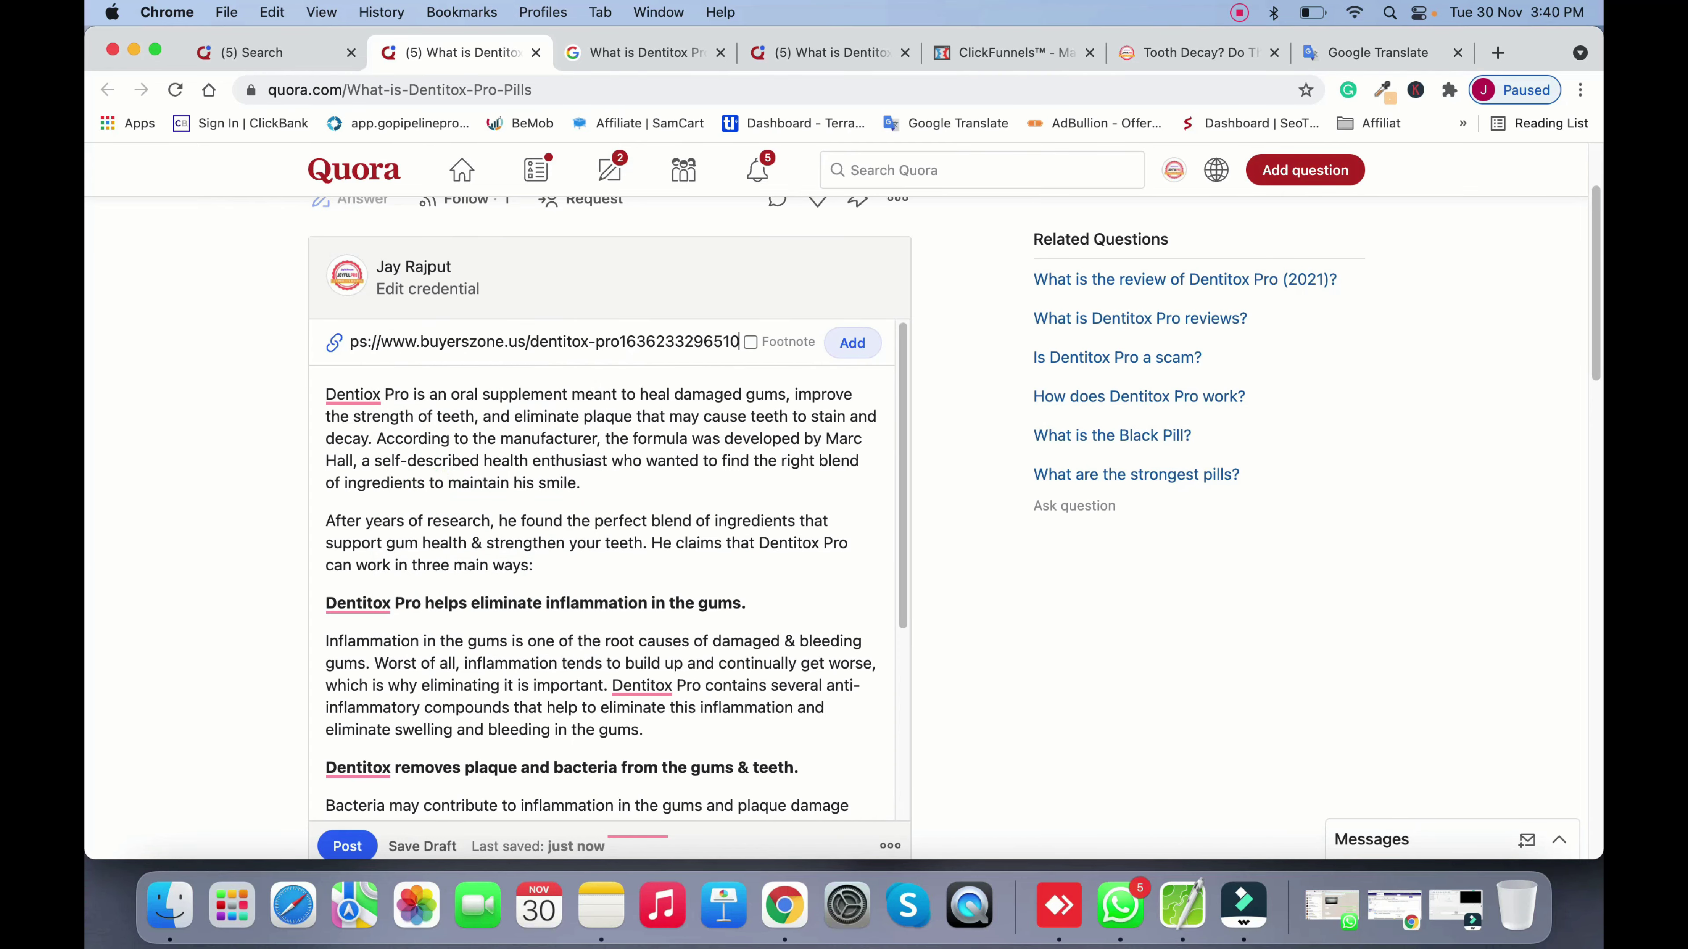
pyautogui.press('Return')
# Bold the linked line ">> Click Here to Read More About Dentitox Pro" and post the answer
pyautogui.scroll(-10, 662, 670)
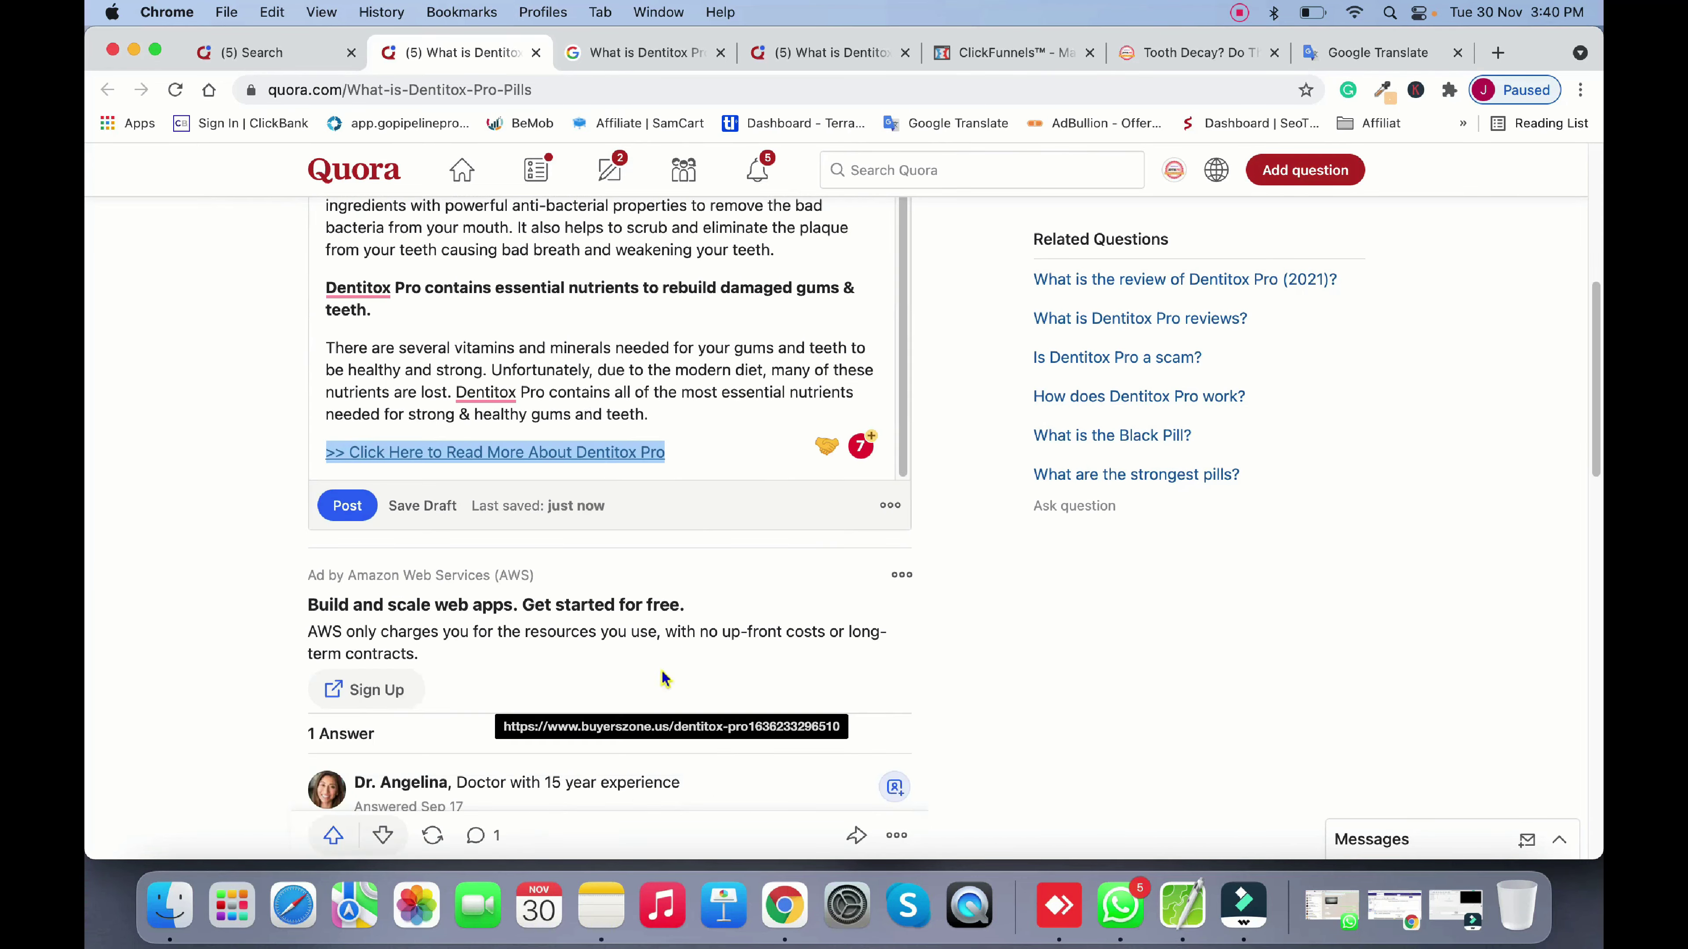
pyautogui.click(721, 434)
pyautogui.moveTo(680, 452); pyautogui.dragTo(326, 451)
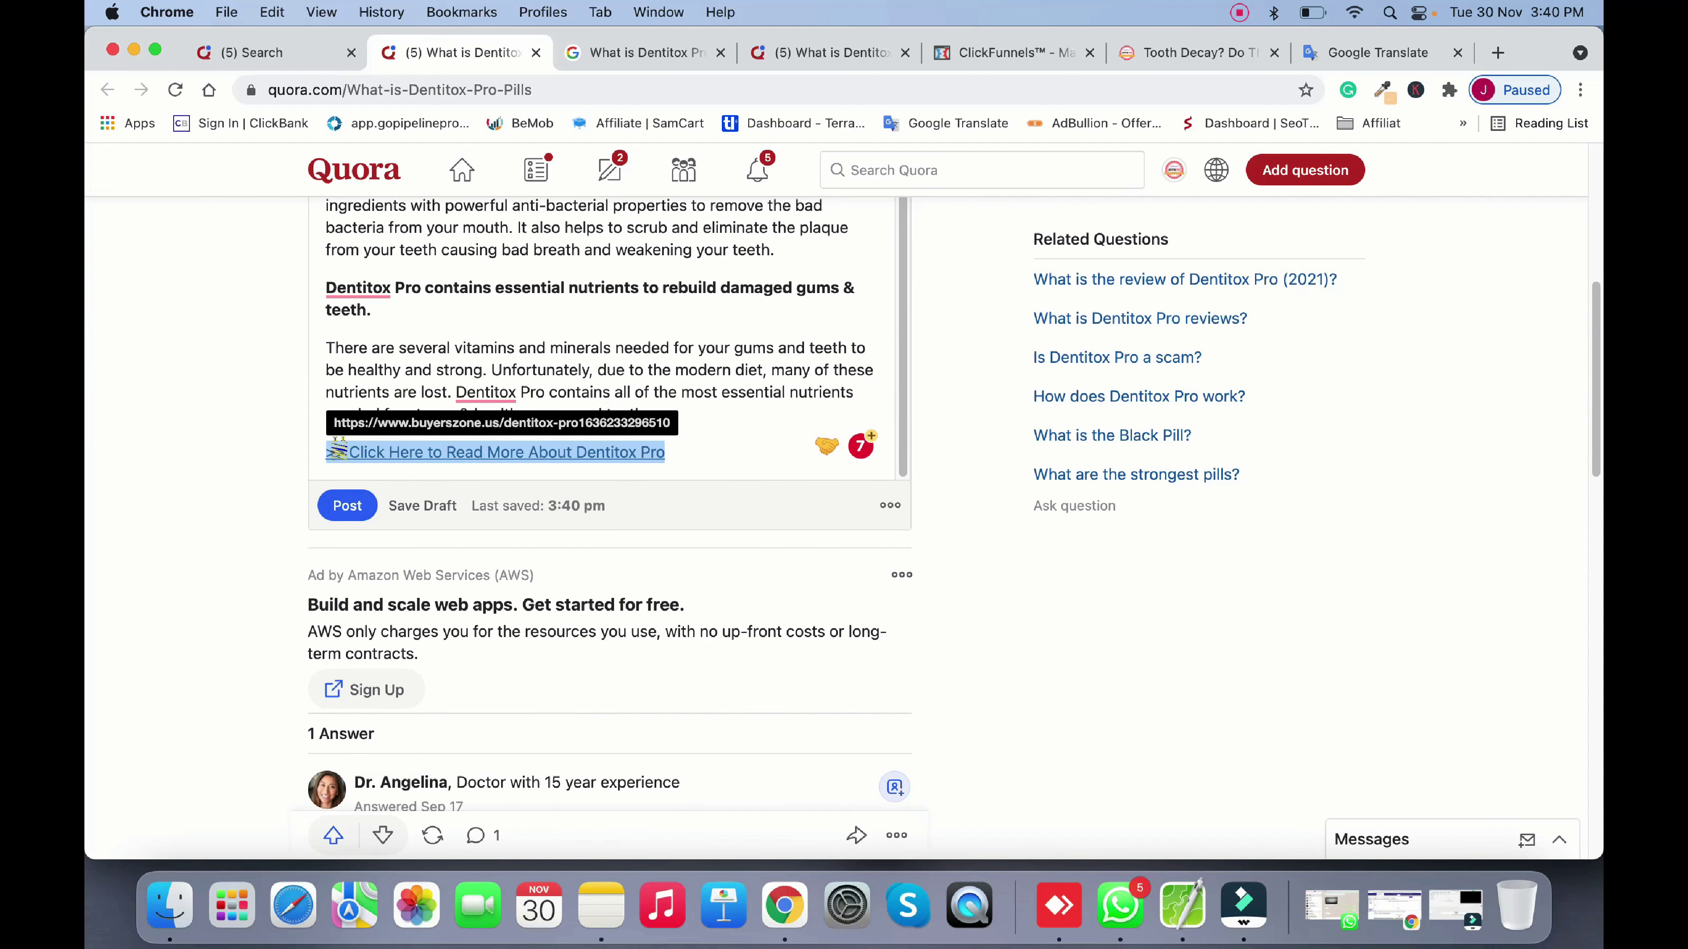
pyautogui.hotkey('ctrl', 'b')
pyautogui.click(243, 436)
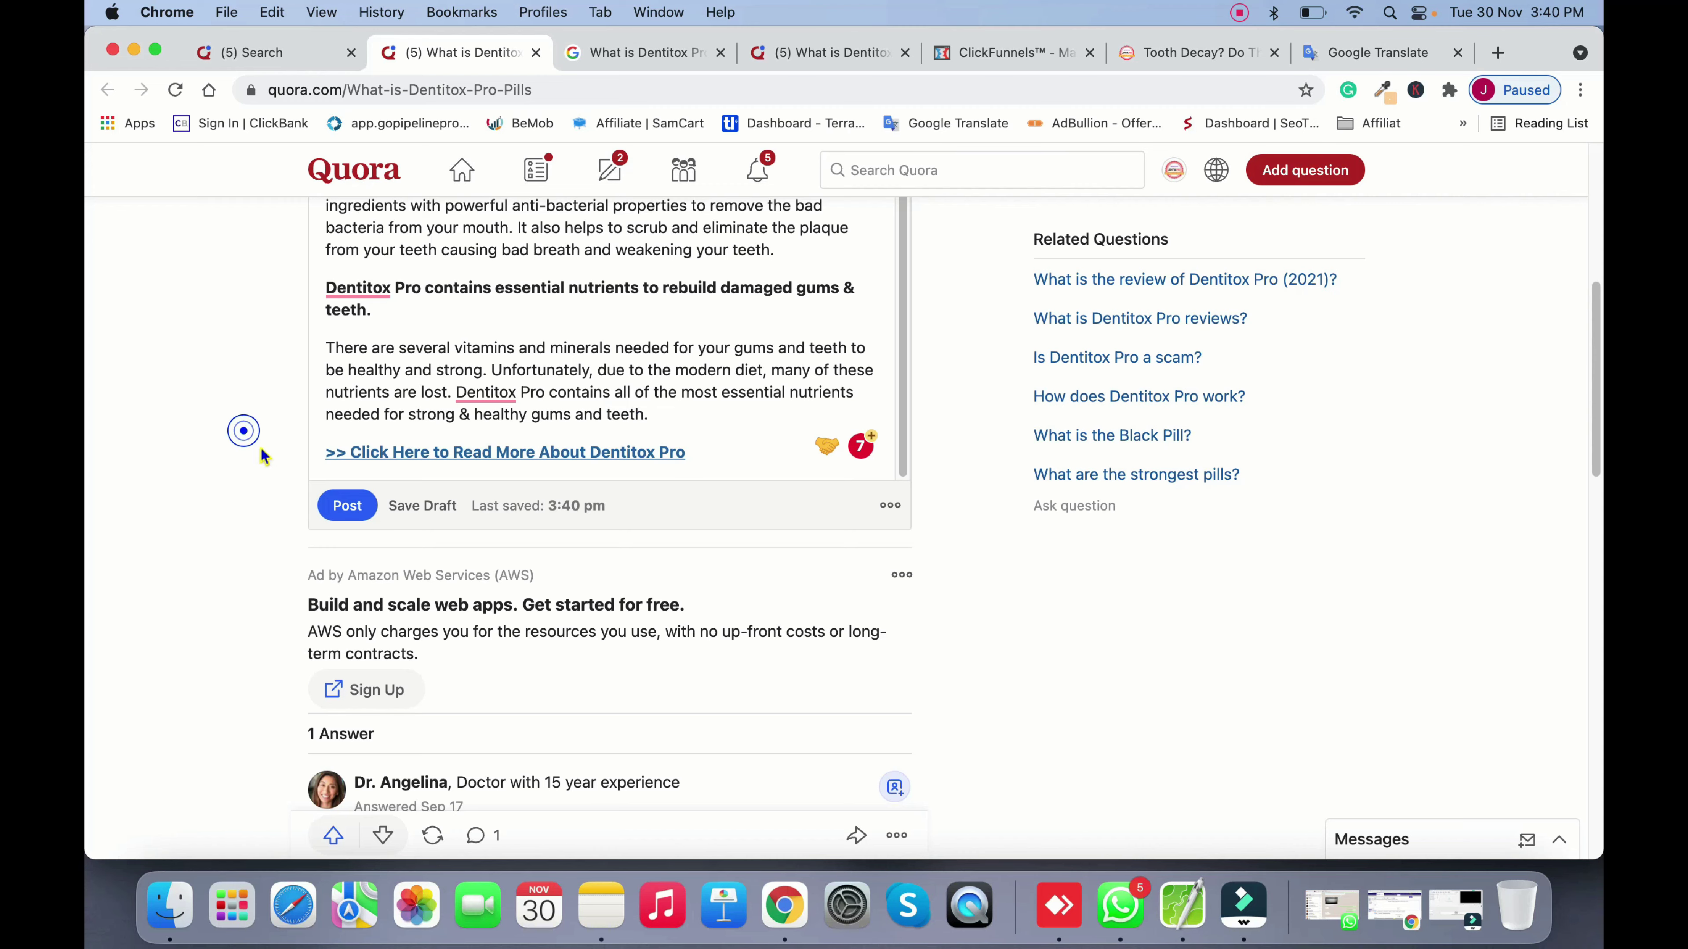
pyautogui.scroll(-2, 399, 466)
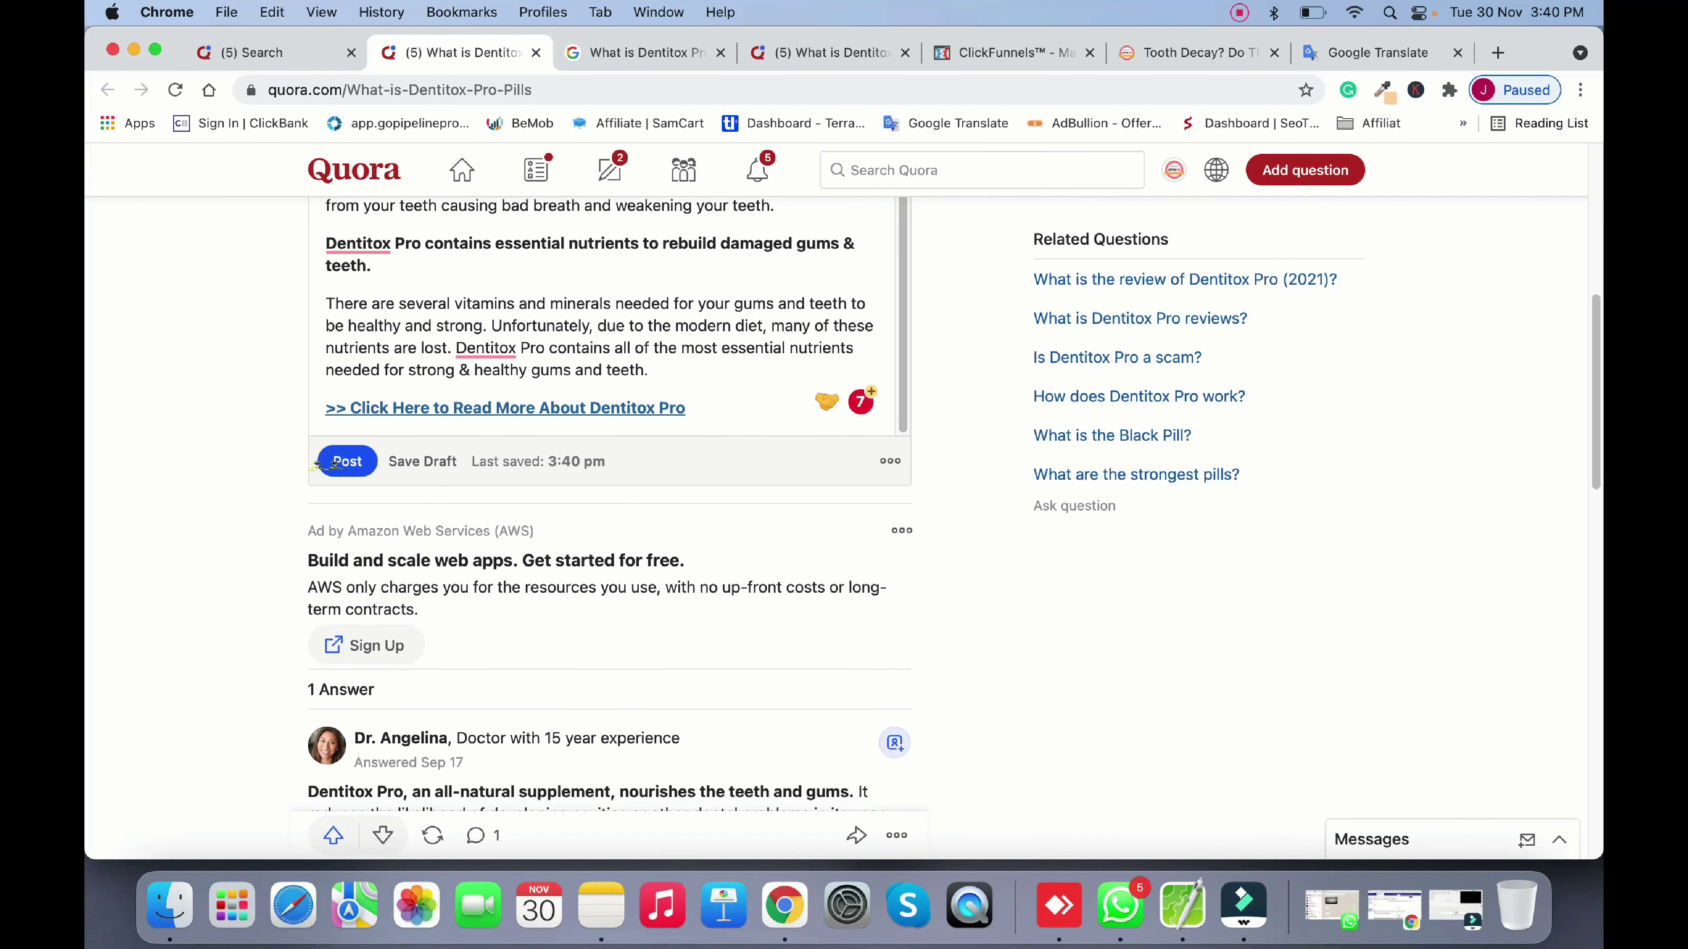
pyautogui.click(339, 460)
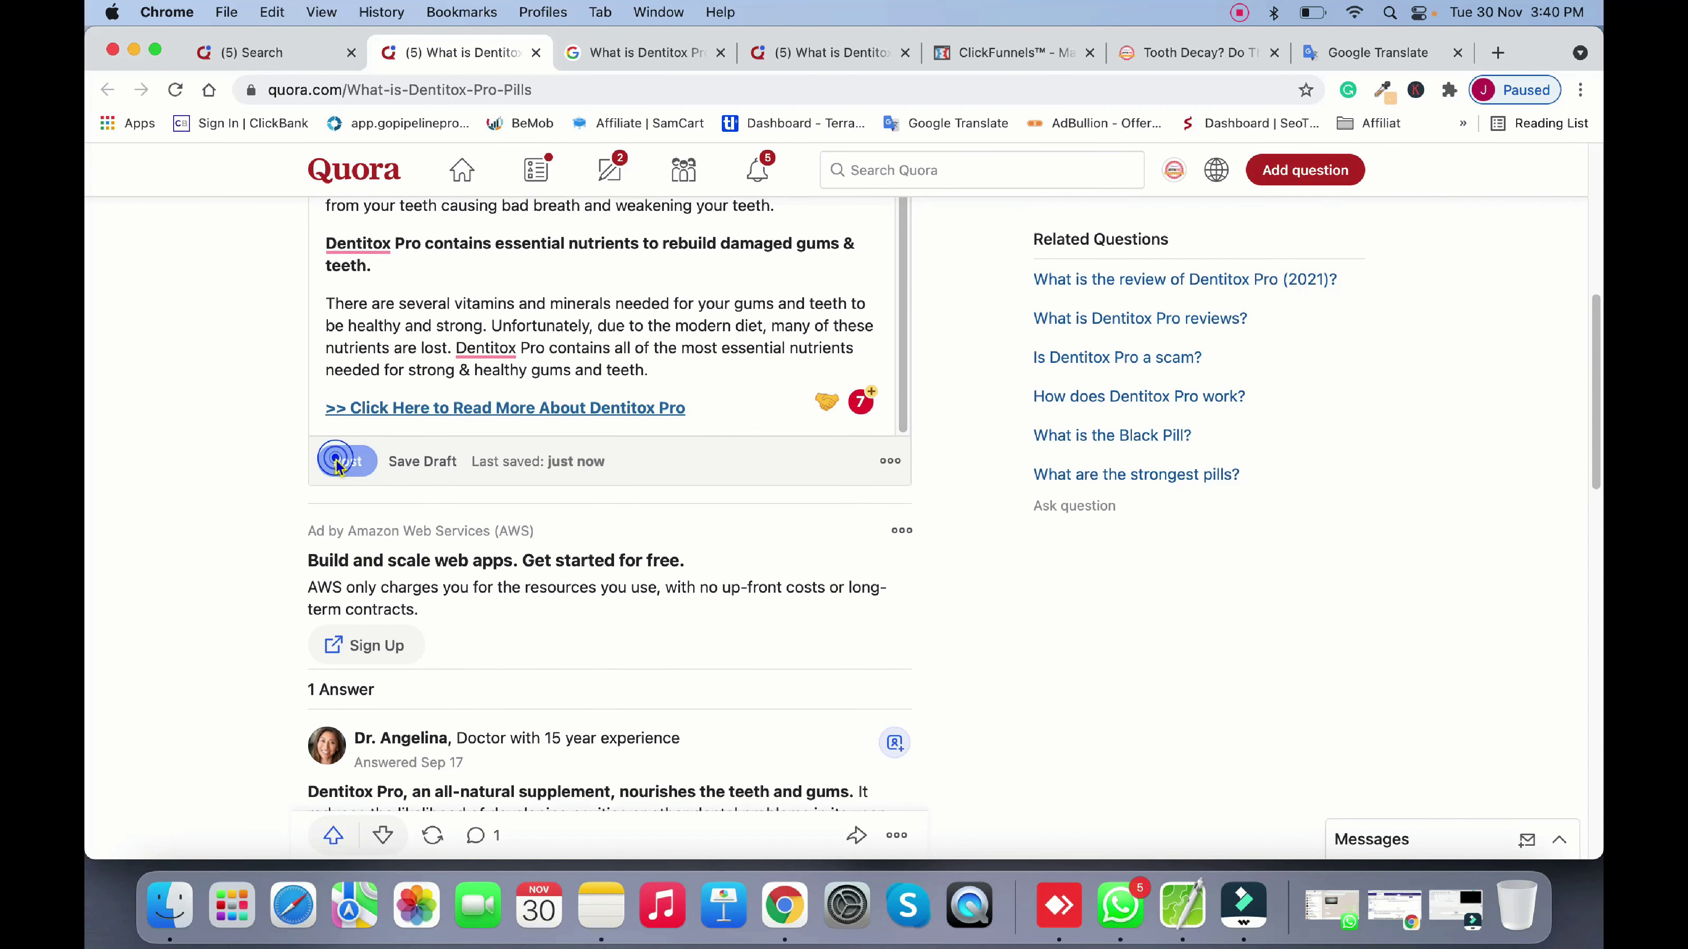